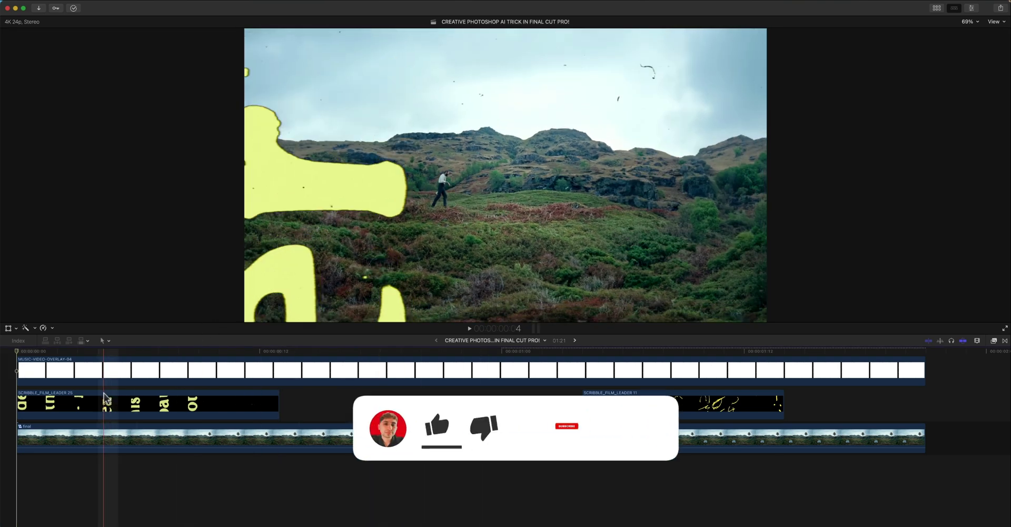
- Play back the scribble-leader edit in the Final Cut Pro timeline
key("space")
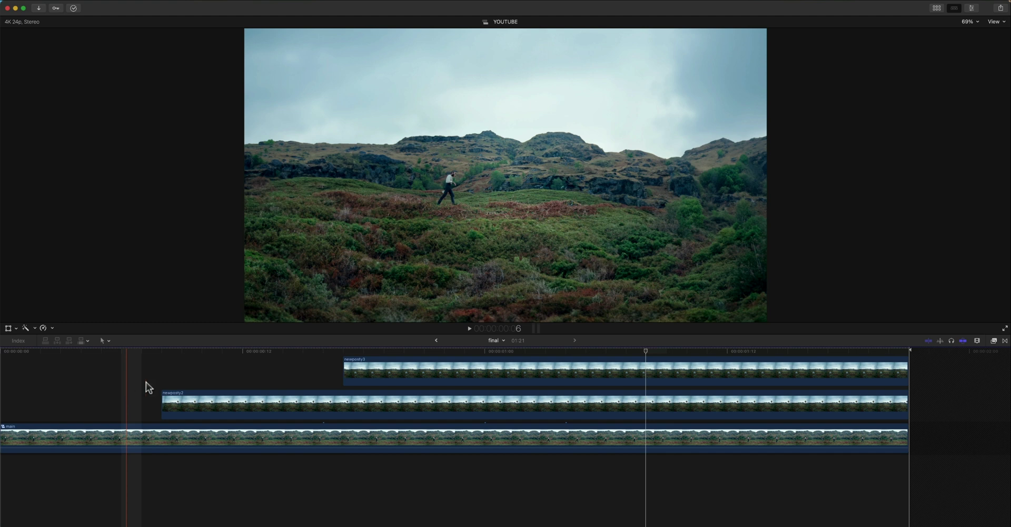
- Scrub the composite to preview the palm tree, then scrub the original music-video clip
left_click(266, 350)
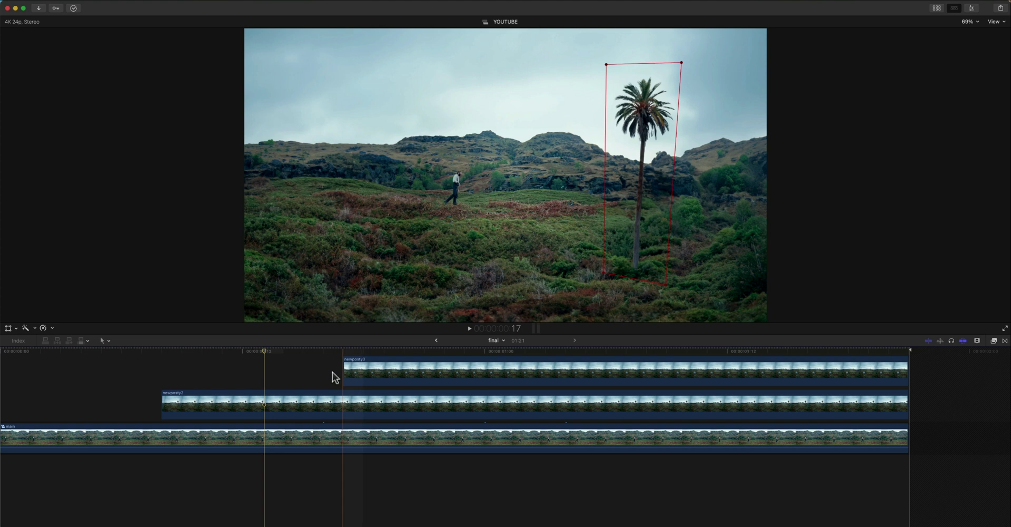
left_click_drag(321, 351, 286, 352)
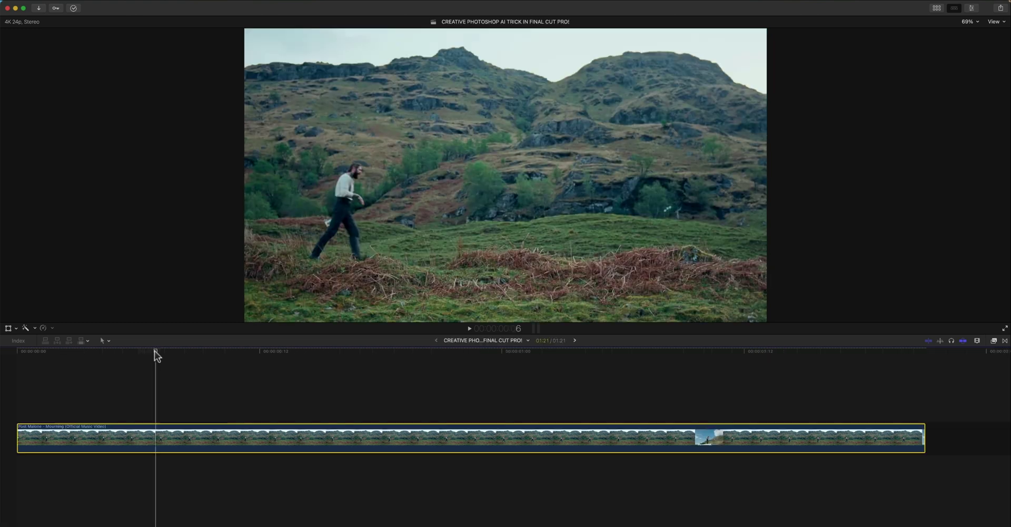
left_click_drag(154, 349, 310, 357)
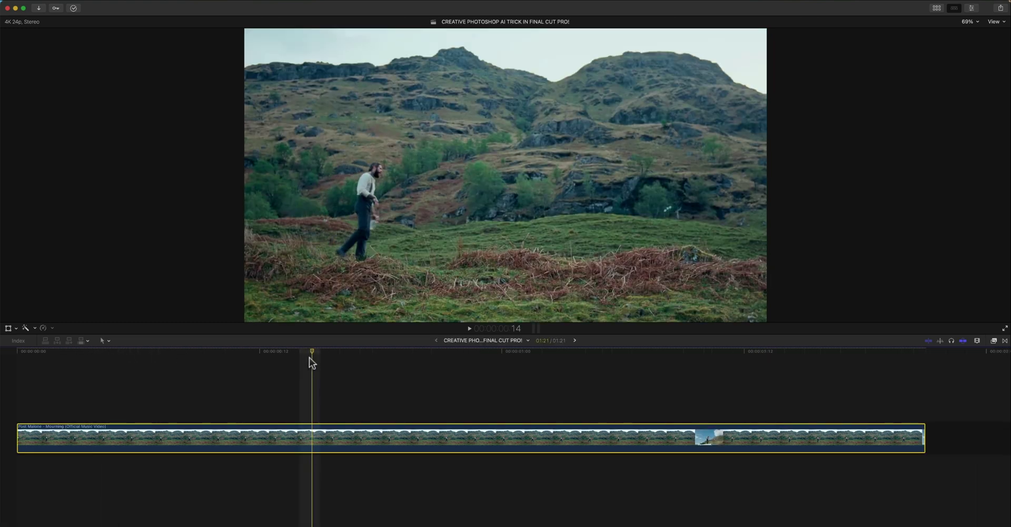
- Add a Save Current Frame share destination with its export format set to JPEG Image
left_click(64, 2)
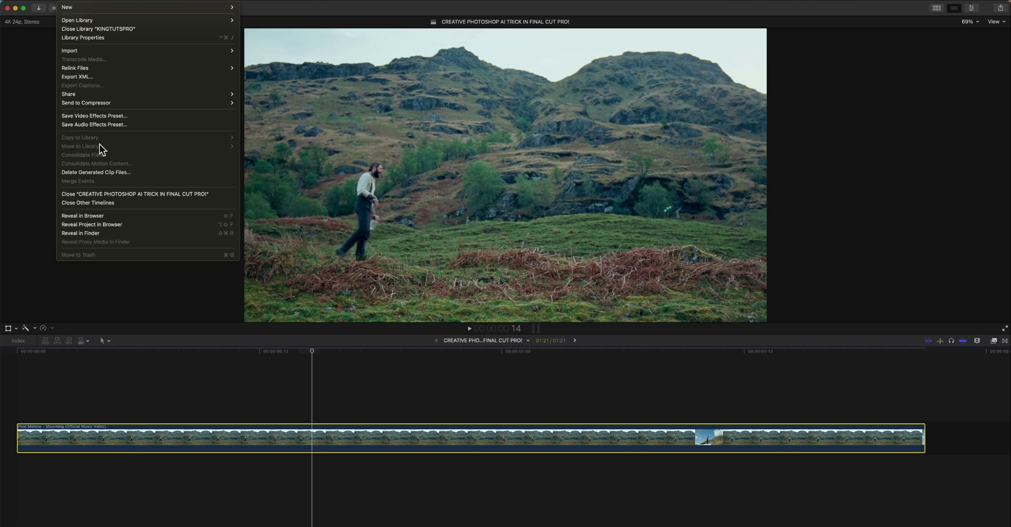
mouse_move(118, 94)
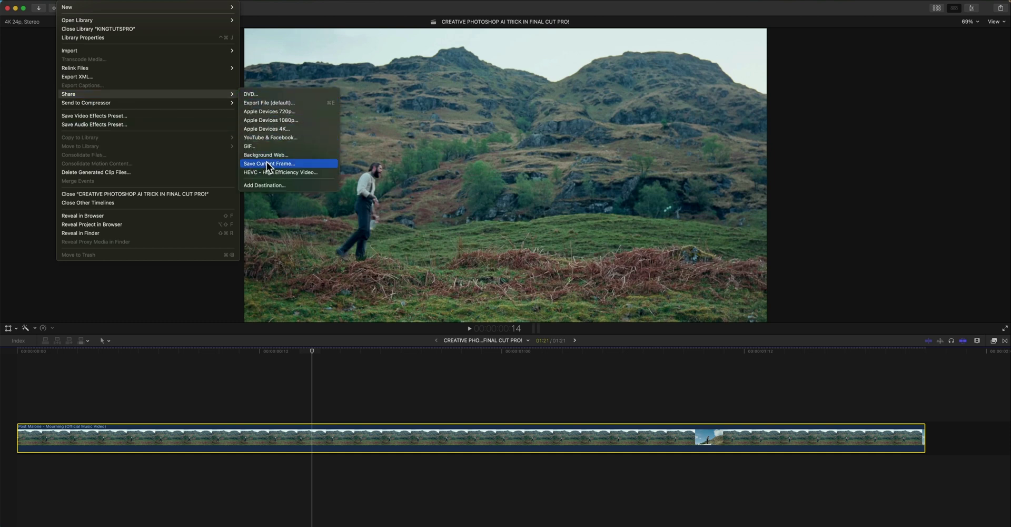
left_click(270, 185)
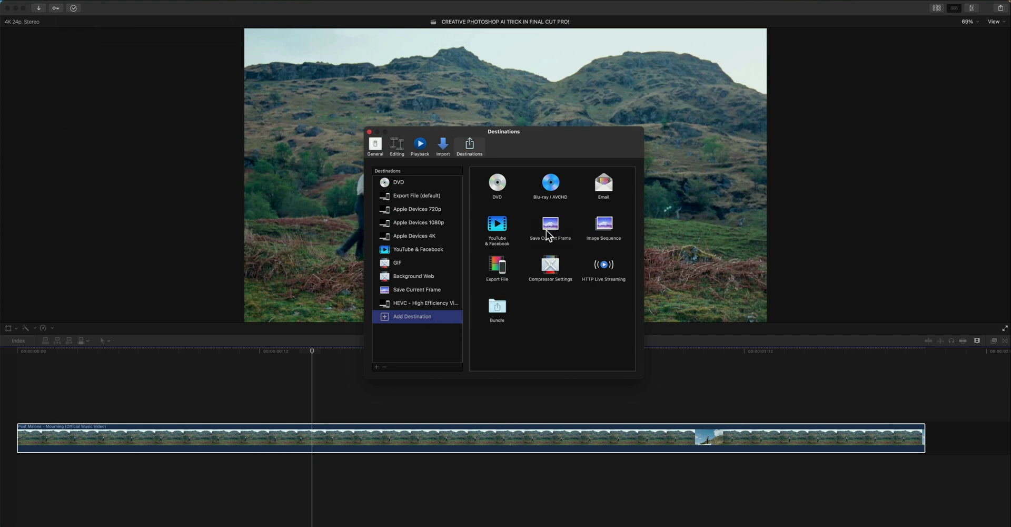
left_click_drag(552, 227, 400, 300)
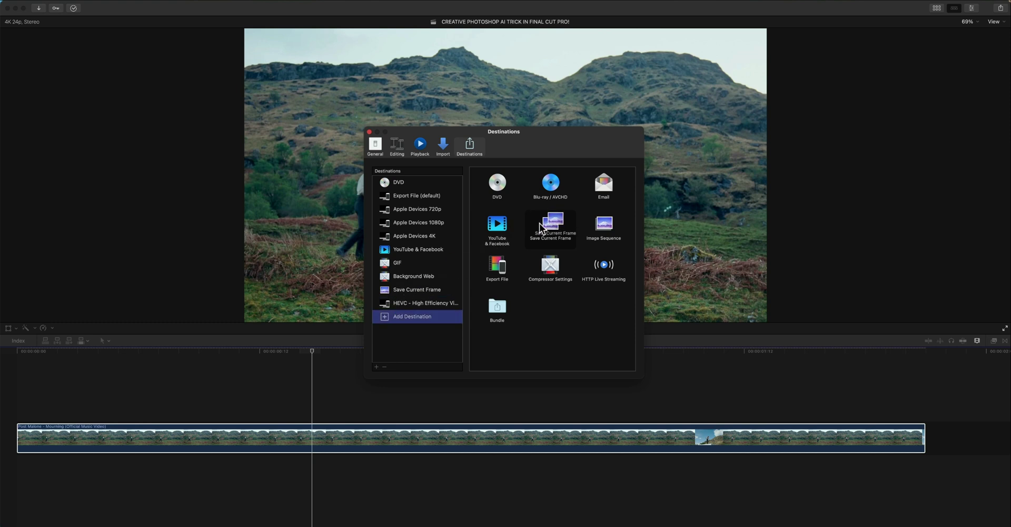
left_click(413, 289)
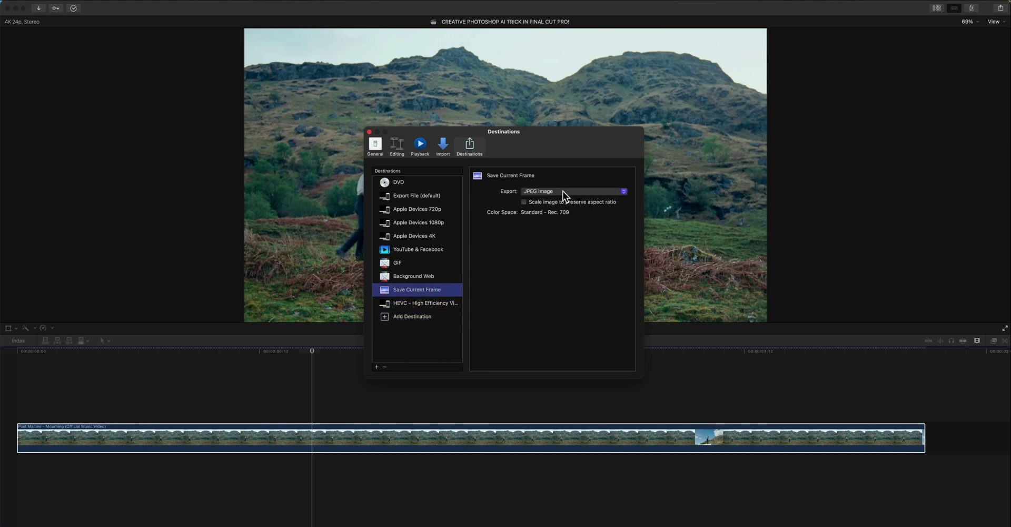
left_click(544, 192)
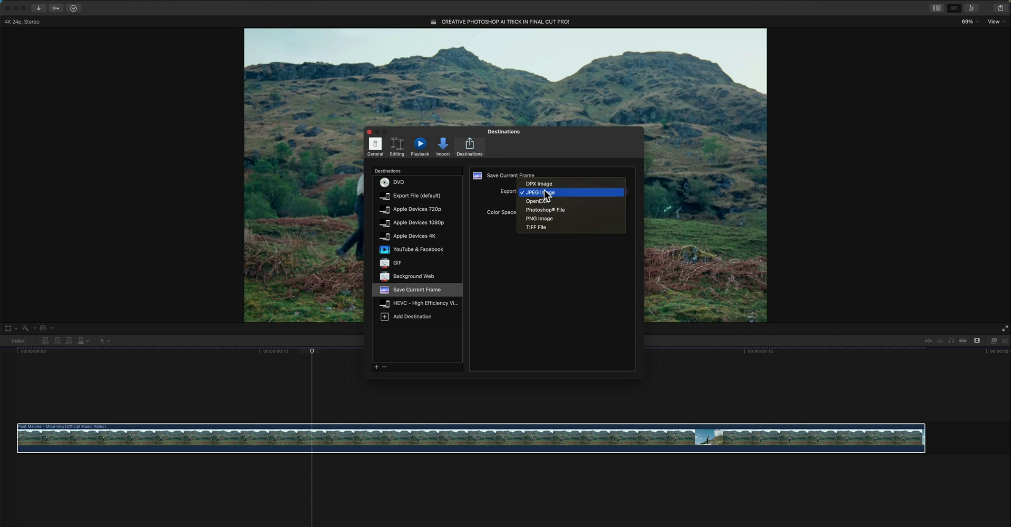
left_click(545, 226)
left_click(541, 192)
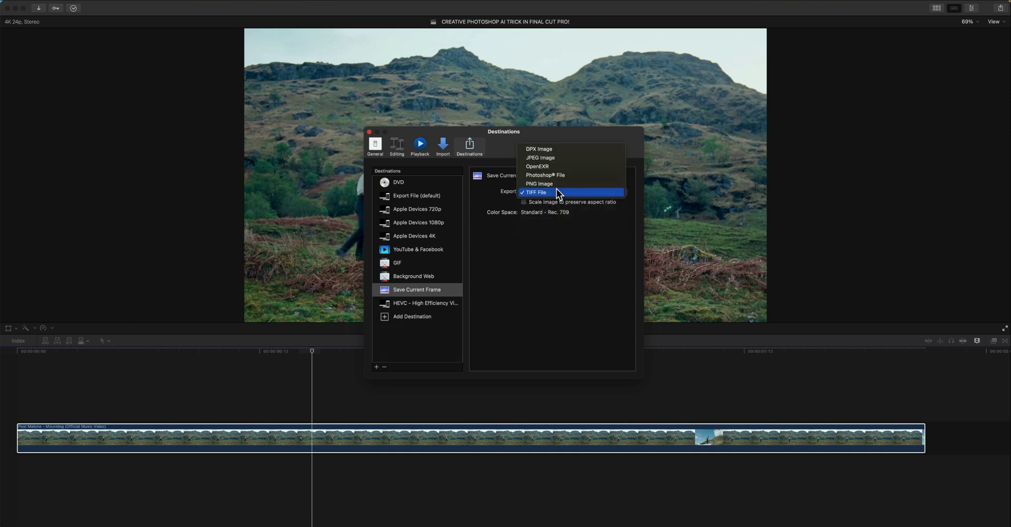
left_click(540, 157)
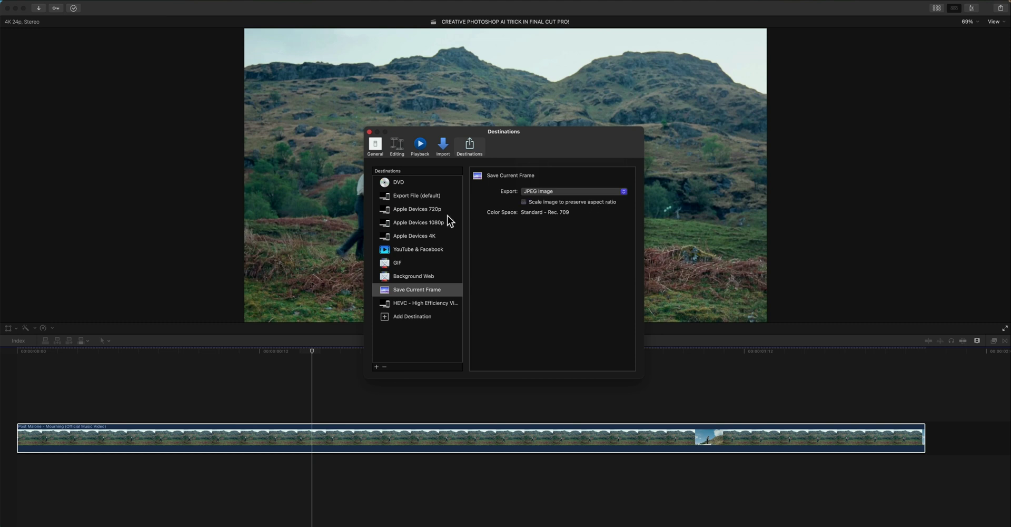
left_click(370, 132)
- Export the current hillside frame with Save Current Frame, named posty1
left_click(66, 2)
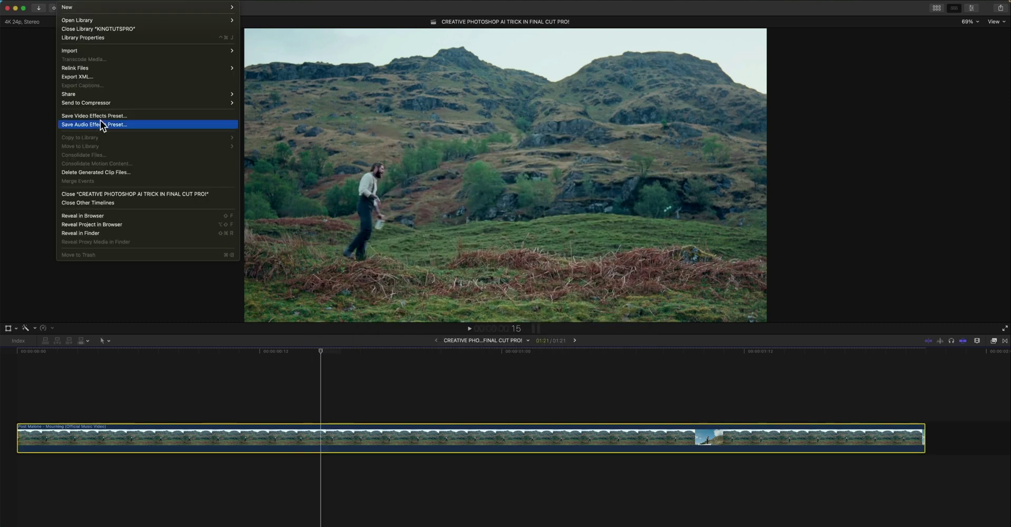
mouse_move(226, 94)
left_click(284, 164)
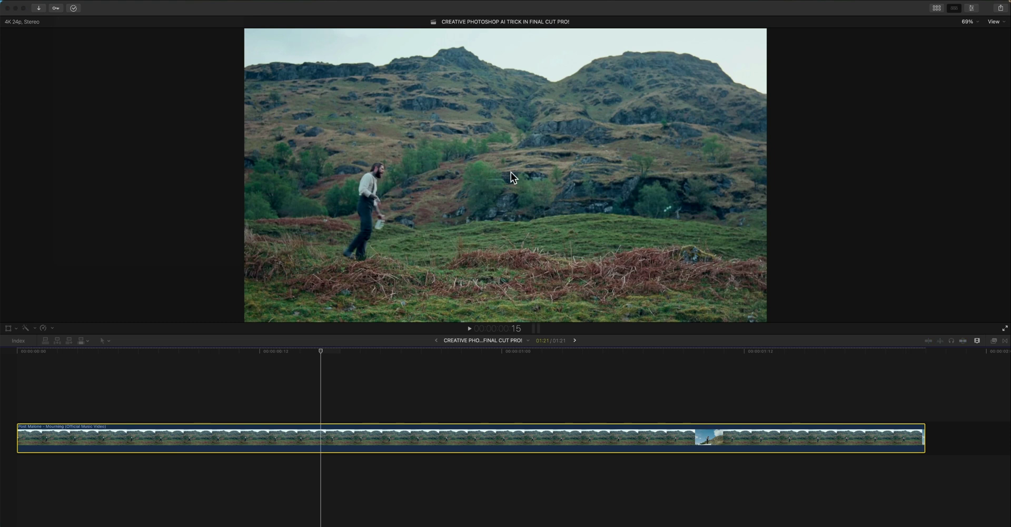
type("posty")
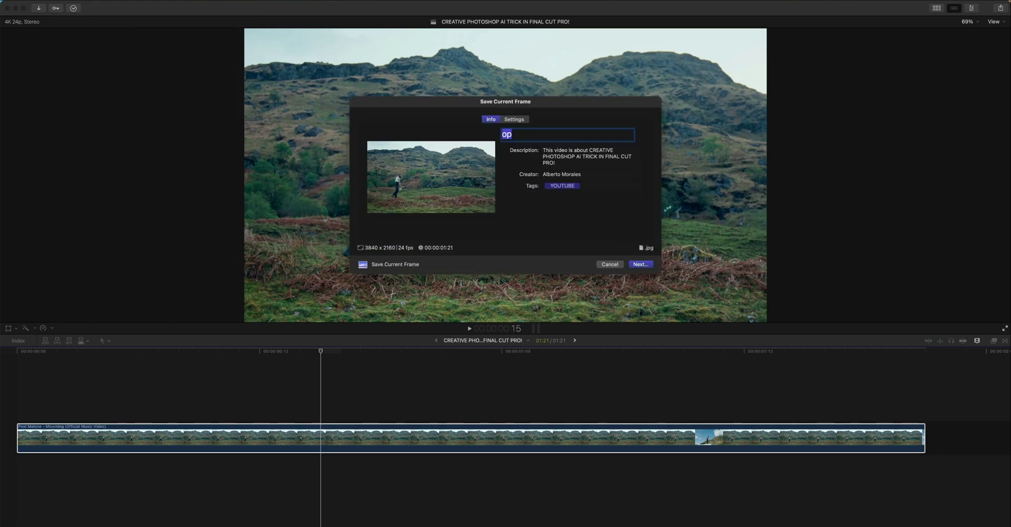
type("1")
key("Return")
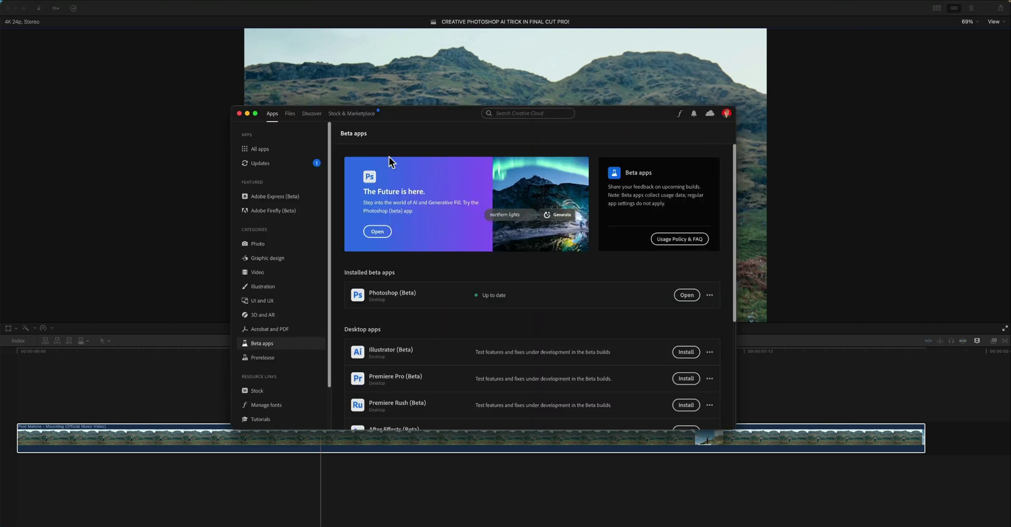
- Reposition the Creative Cloud window and scroll Beta apps to confirm Photoshop (Beta) is installed
left_click_drag(431, 115, 441, 89)
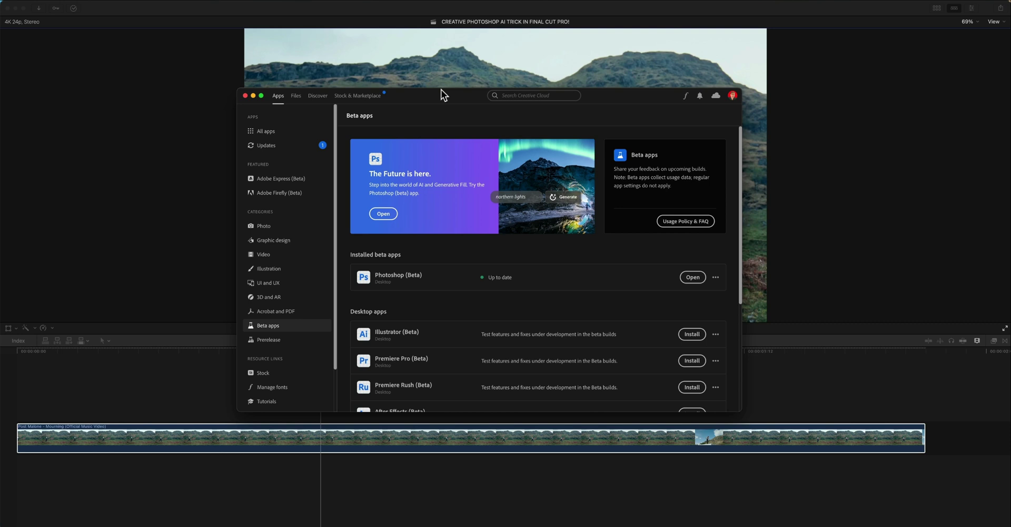
left_click_drag(442, 90, 438, 95)
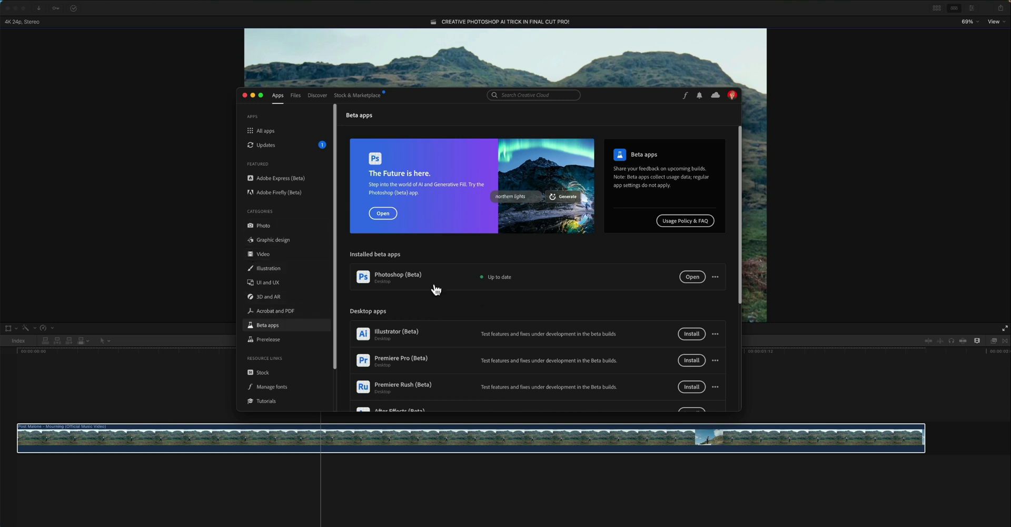
scroll(416, 279, "down", 5)
scroll(424, 152, "up", 1)
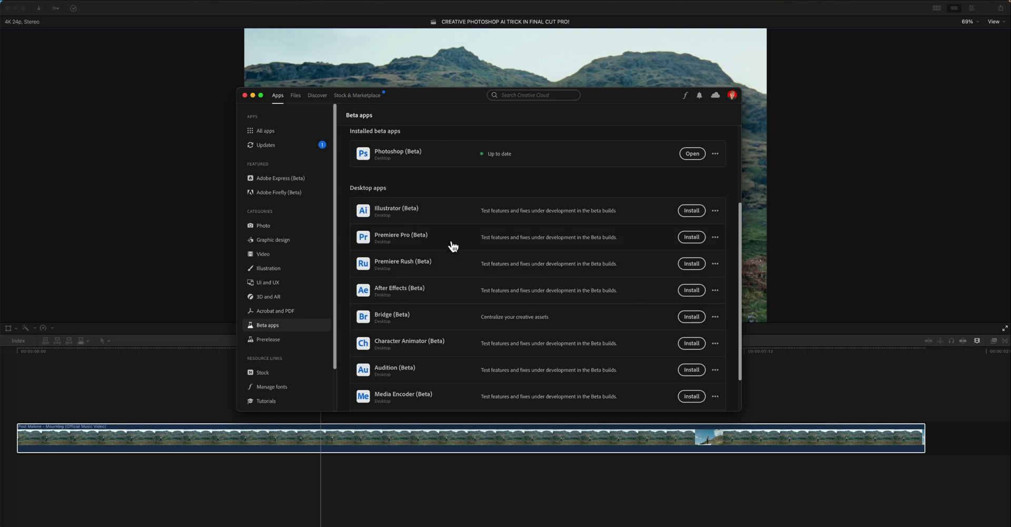
scroll(640, 186, "up", 5)
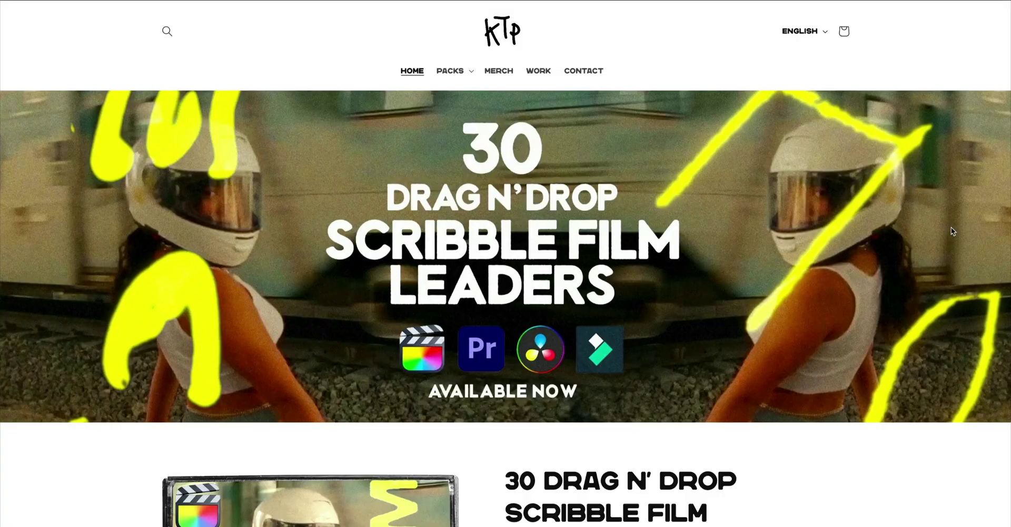
- Scroll the Scribble Film Leaders store page and enter the buyer's e-mail address at checkout
scroll(951, 227, "down", 10)
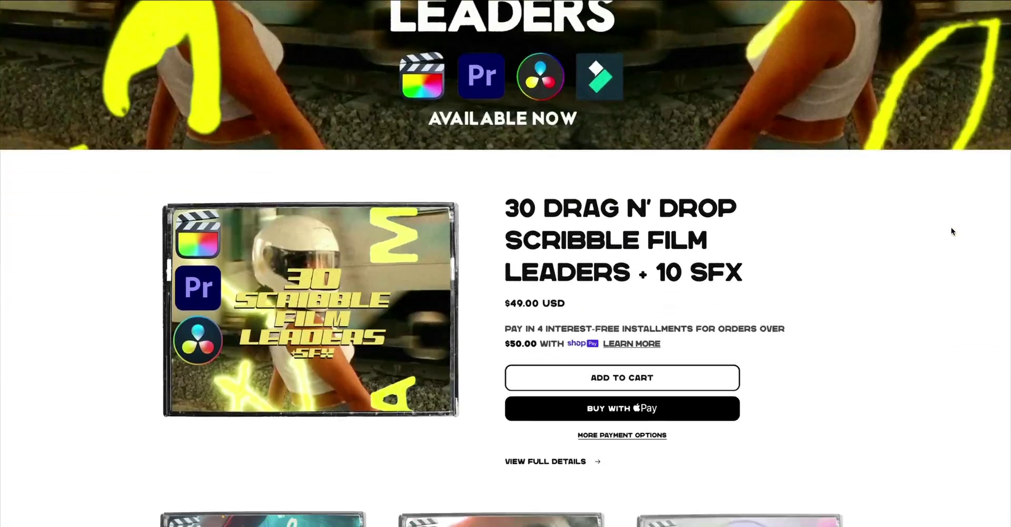
scroll(951, 231, "down", 10)
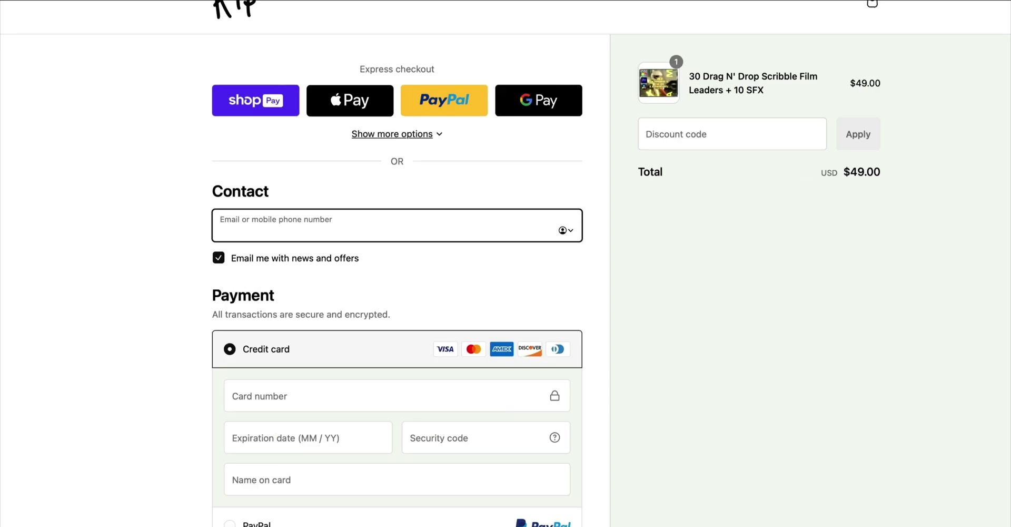
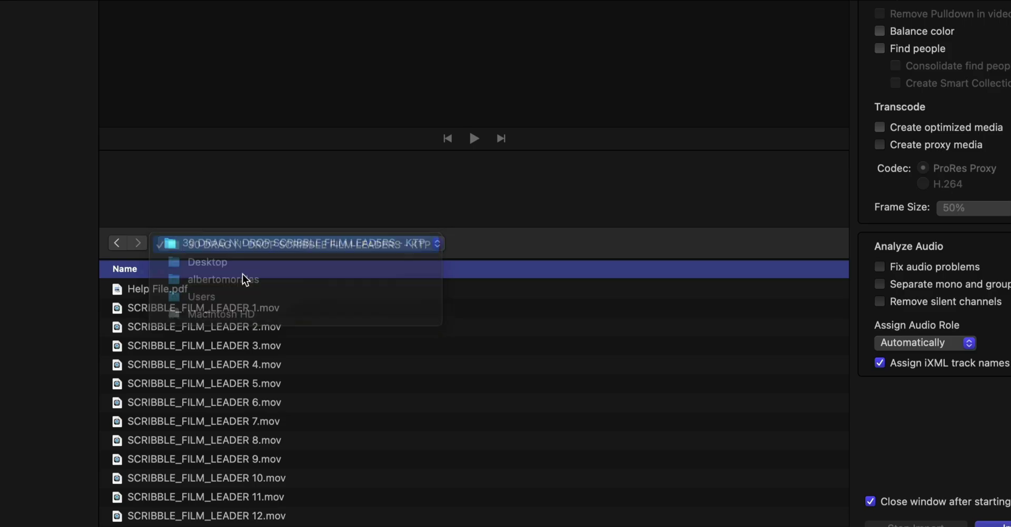
scroll(182, 315, "down", 10)
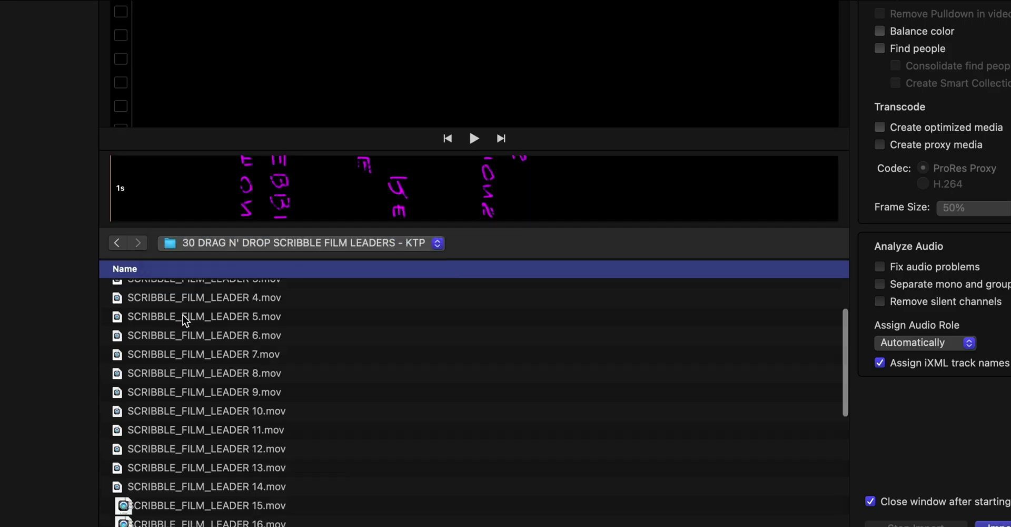
- Import all the scribble leader files and place SCRIBBLE_FILM_LEADER 3 on the timeline
key("super+a")
left_click(783, 476)
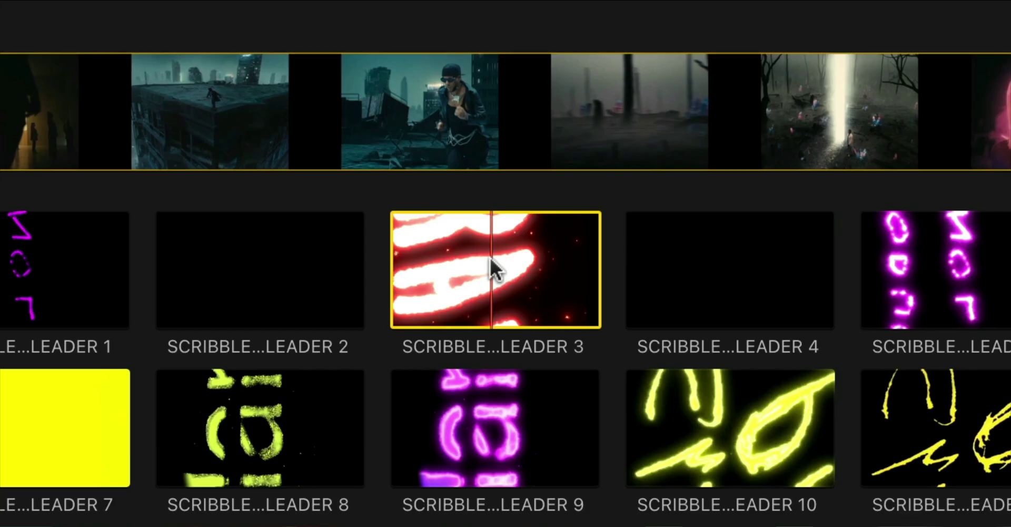
mouse_move(492, 266)
left_mouse_down()
mouse_move(500, 289)
mouse_move(513, 231)
left_mouse_up()
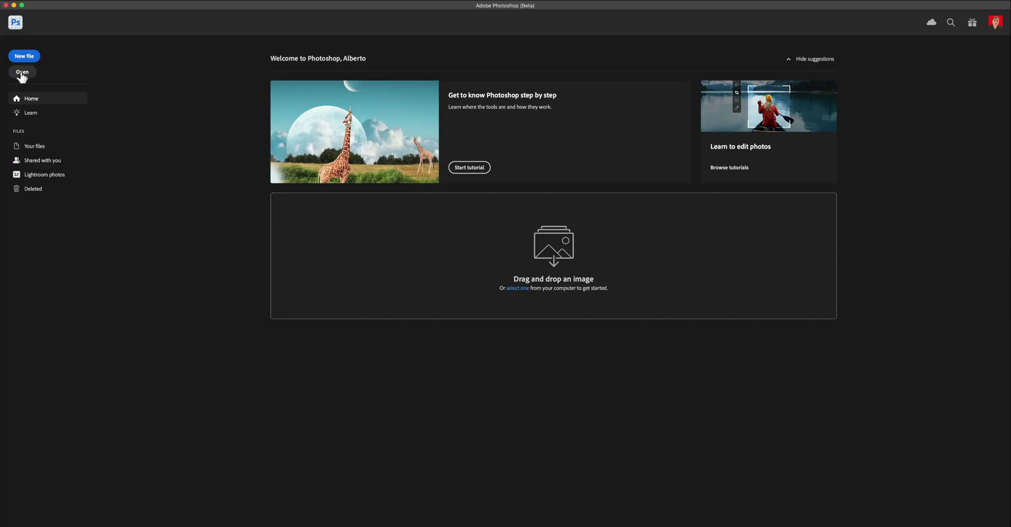
left_click(22, 74)
left_click(427, 116)
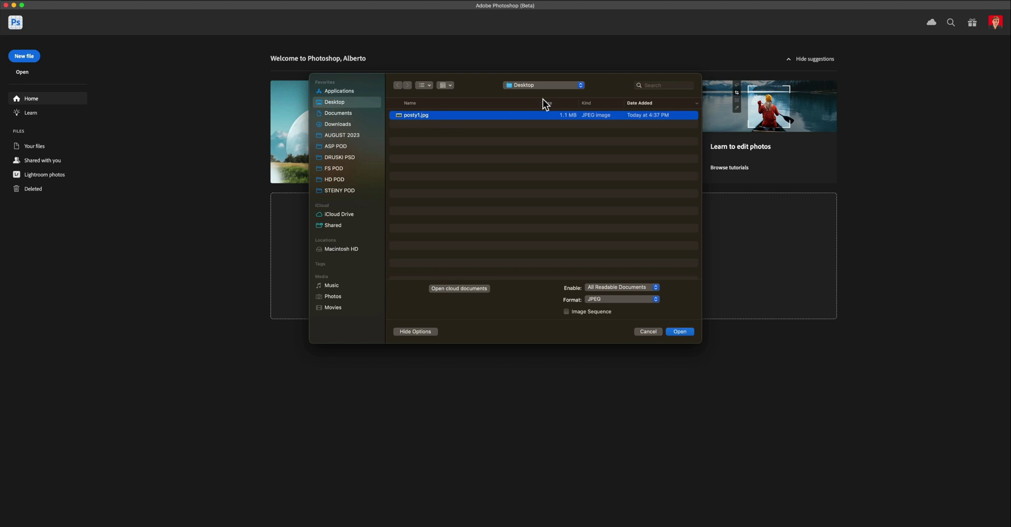
left_click(677, 331)
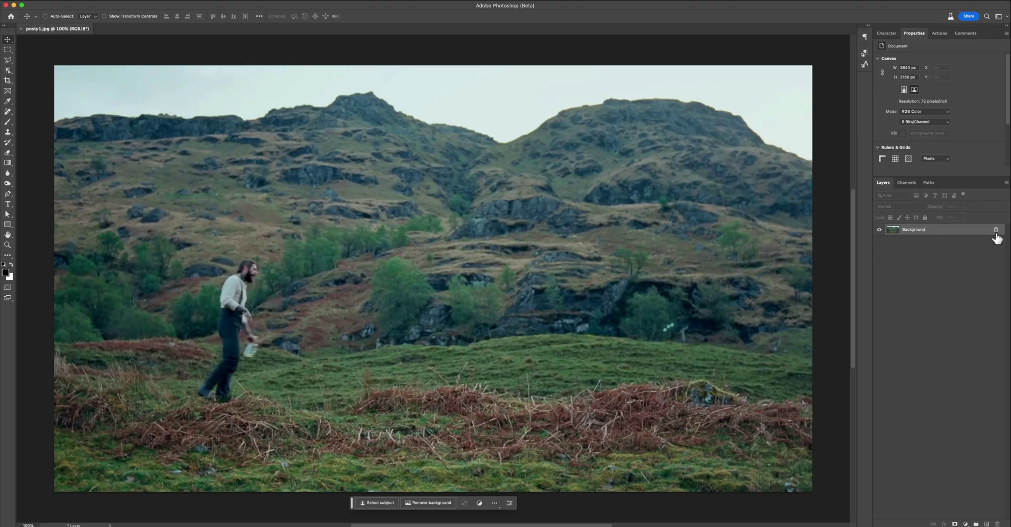
left_click(996, 230)
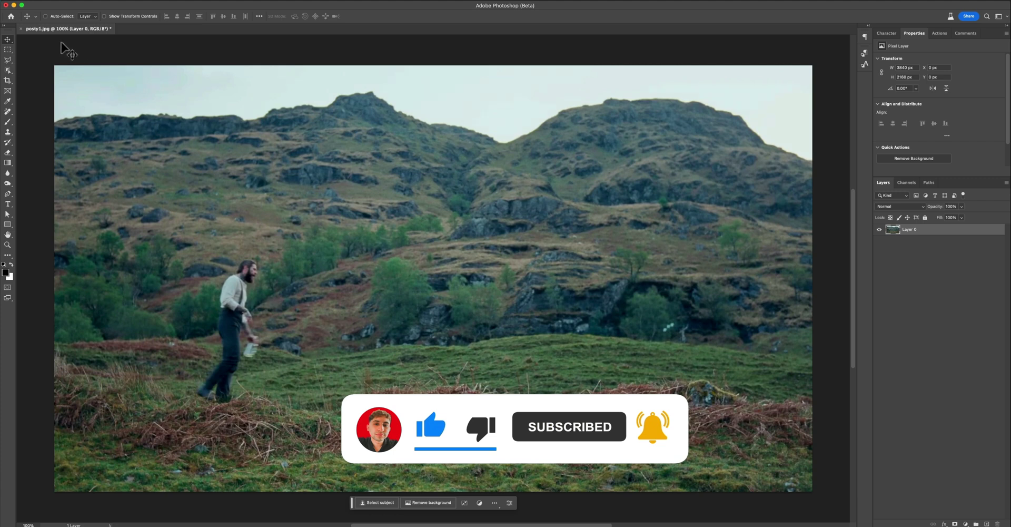
left_click(8, 41)
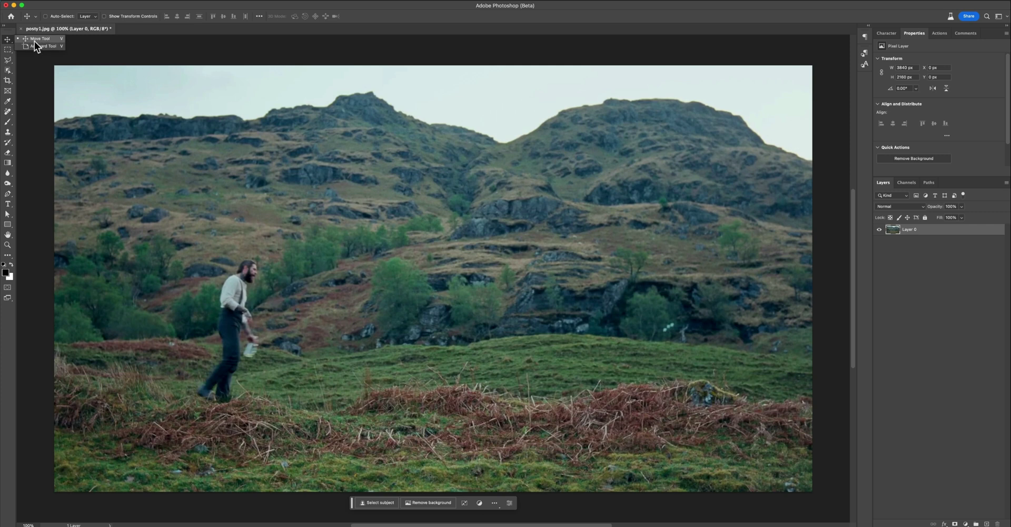
left_click(350, 474)
left_click(279, 1)
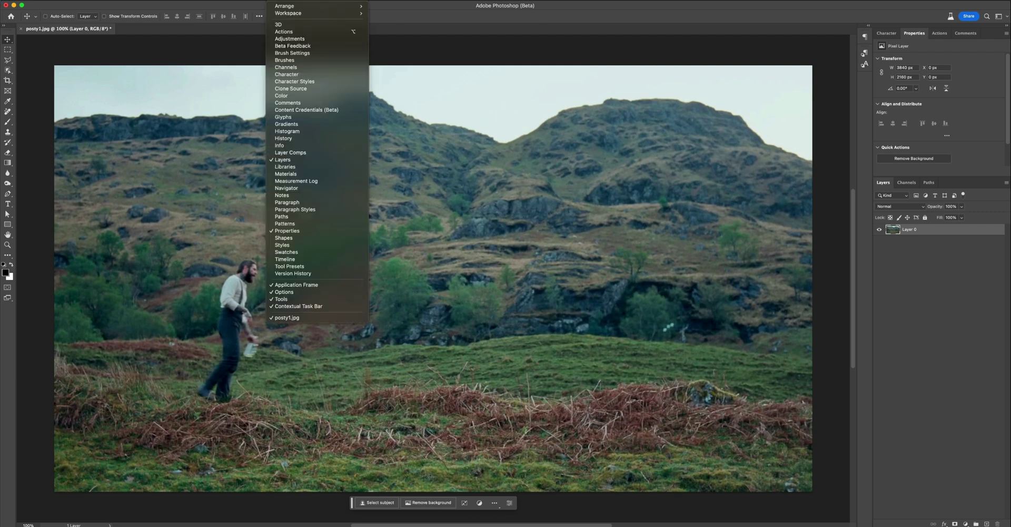
left_click(313, 306)
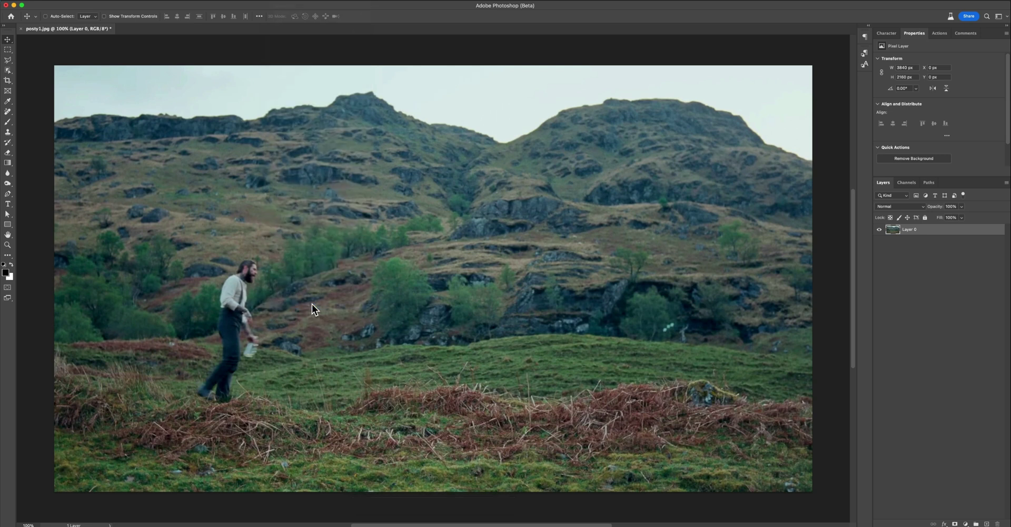
left_click(279, 1)
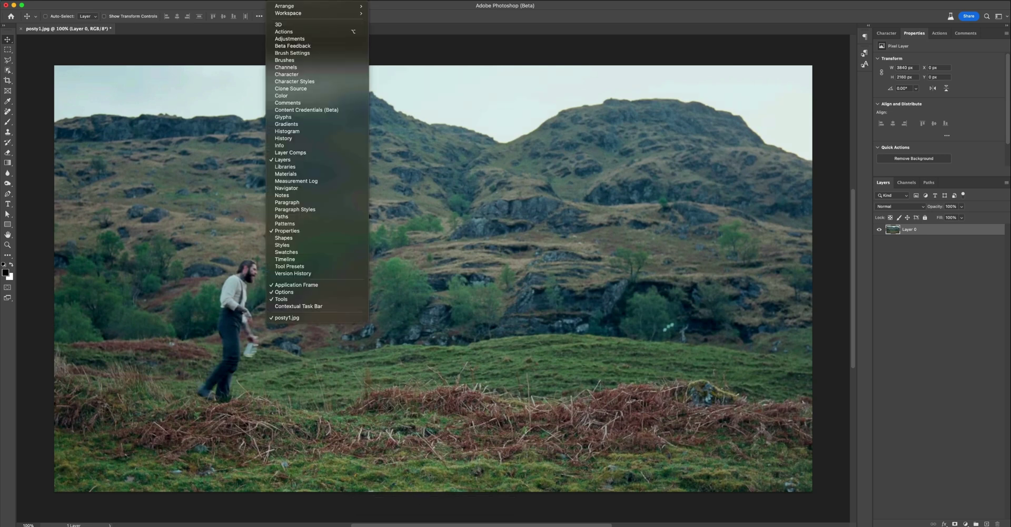
left_click(353, 305)
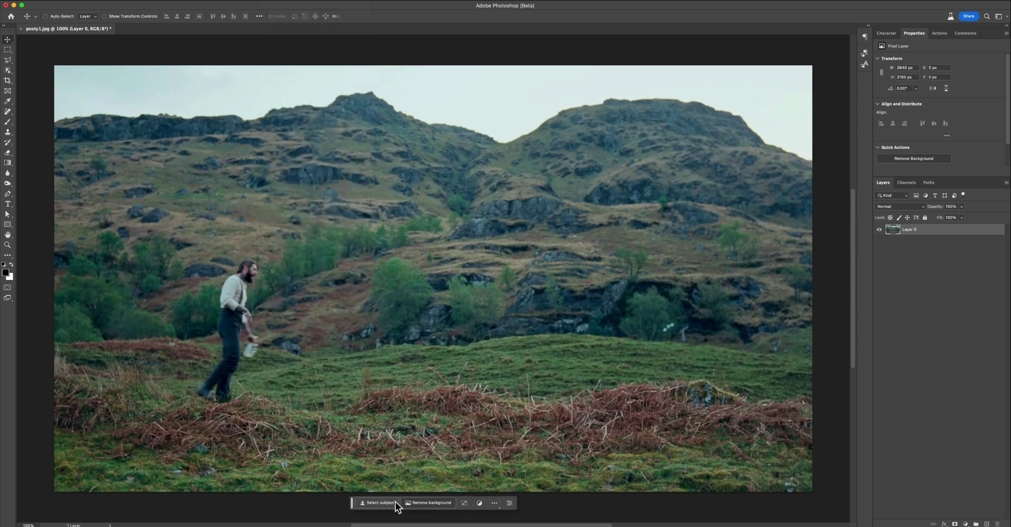
- Try Select Subject on the man, clear it, and switch to the Lasso Tool
left_click(377, 502)
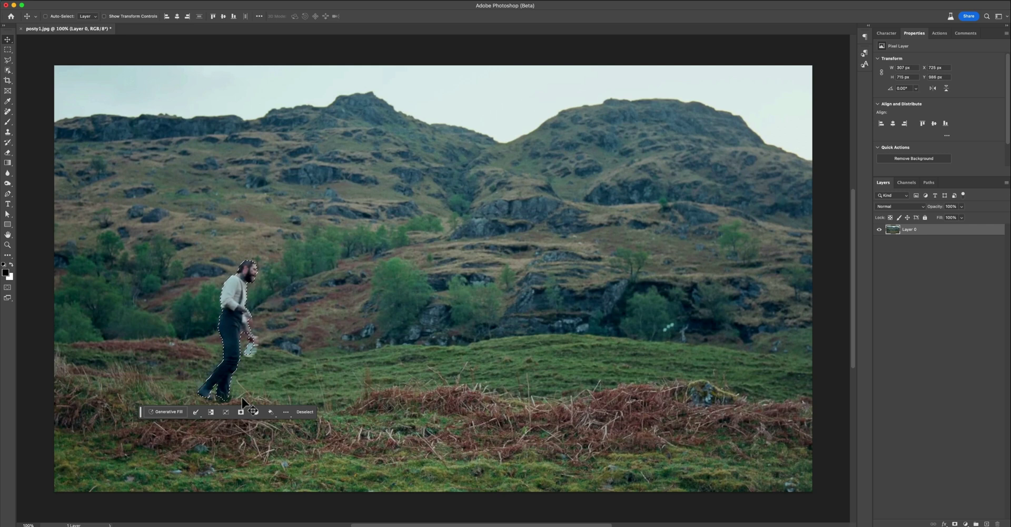
key("super+d")
key("l")
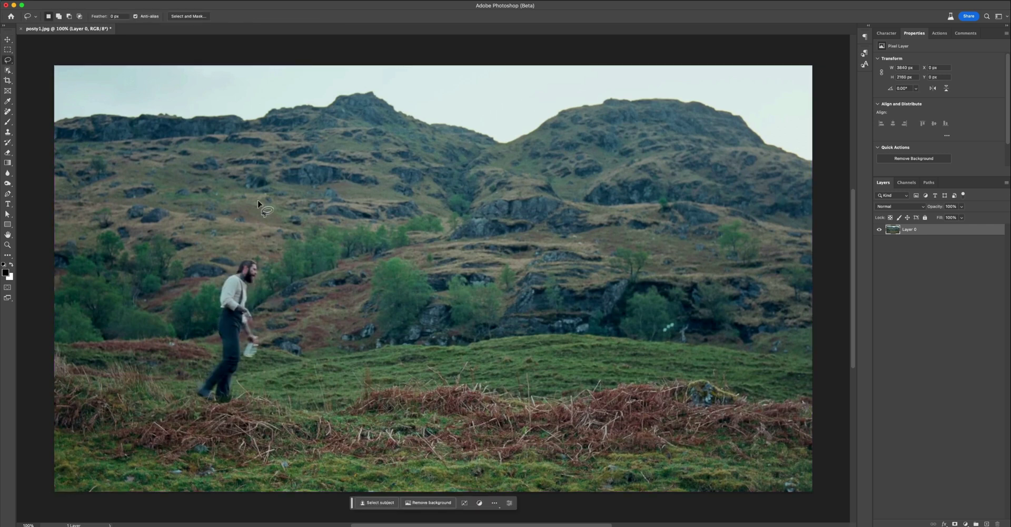
left_click_drag(8, 60, 33, 64)
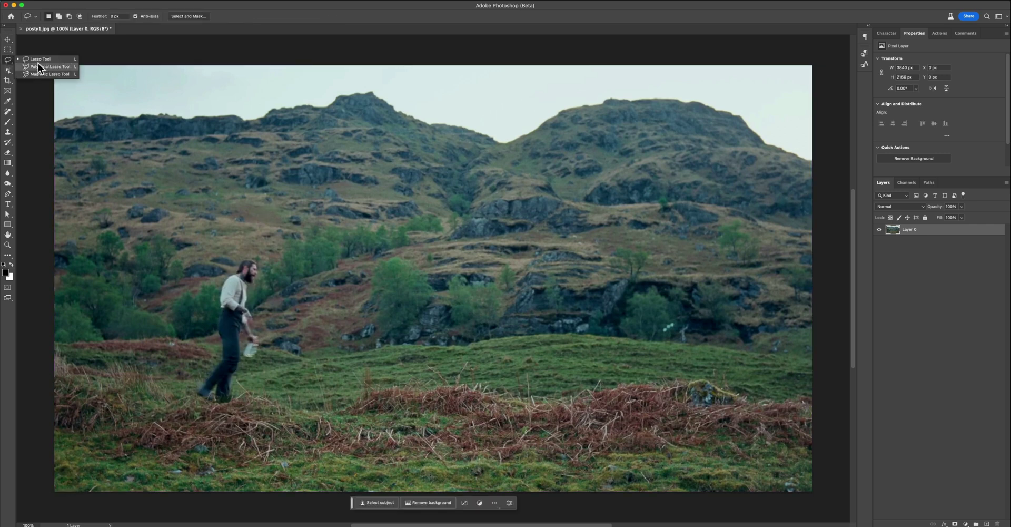
- Draw a loose freehand lasso loop around the walking man from head to feet
left_click(56, 61)
left_click_drag(261, 247, 242, 252)
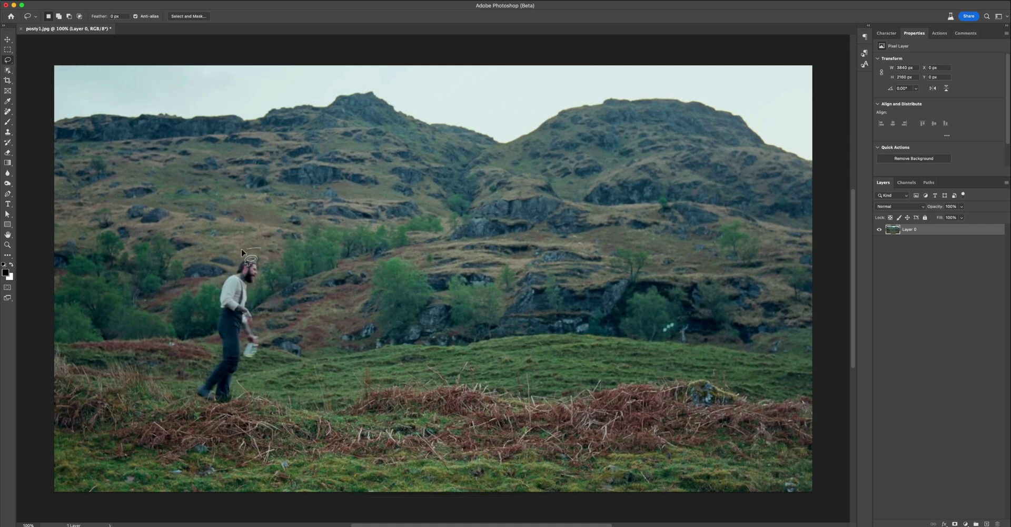
mouse_move(206, 327)
left_mouse_down()
mouse_move(186, 396)
mouse_move(240, 405)
mouse_move(265, 365)
mouse_move(266, 238)
mouse_move(213, 283)
mouse_move(188, 389)
mouse_move(198, 404)
mouse_move(240, 413)
mouse_move(259, 371)
left_mouse_up()
left_click_drag(265, 302, 265, 305)
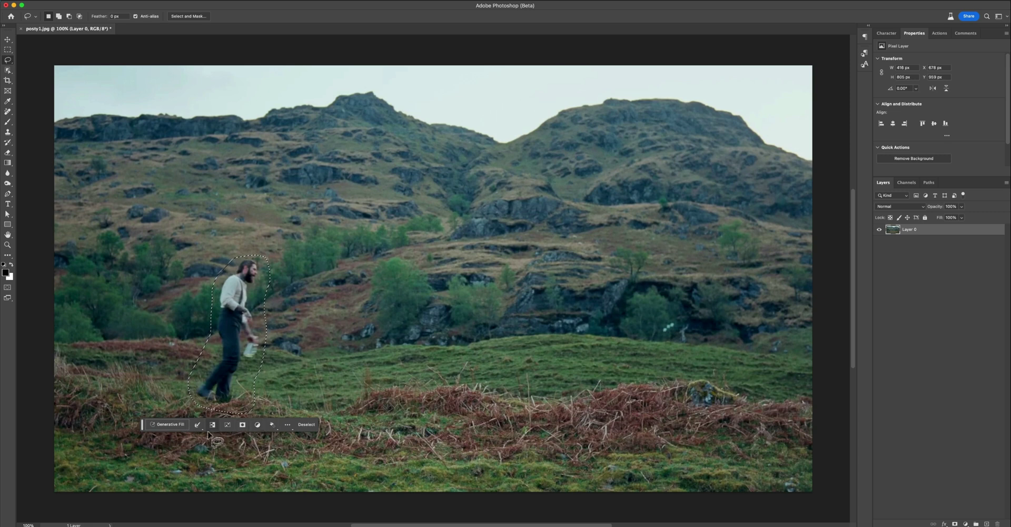
- Run Generative Fill with an empty prompt and toggle the layer to compare before and after
left_click(160, 425)
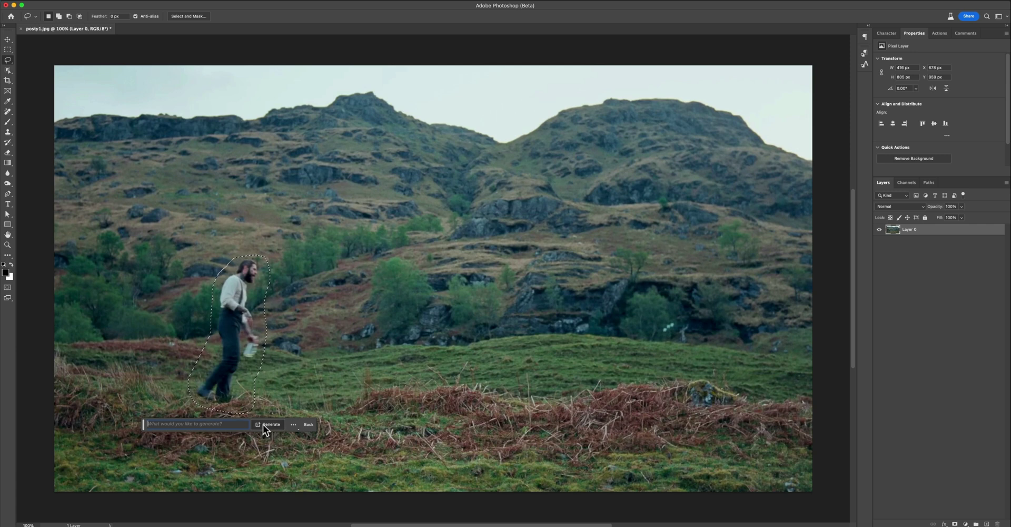
left_click(263, 424)
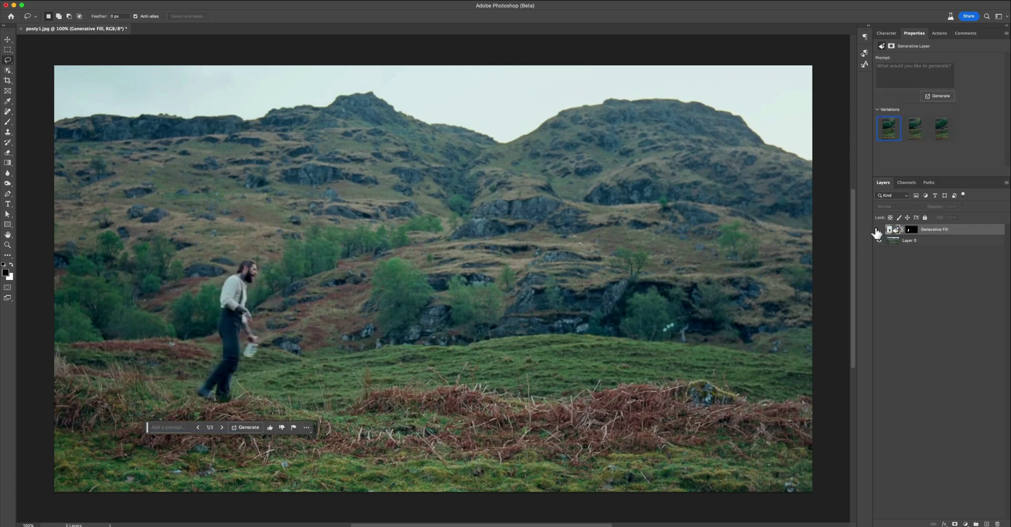
left_click(878, 230)
left_click(877, 230)
left_click(878, 230)
left_click(878, 230)
left_click(878, 231)
left_click(878, 230)
- Compare the generated fill variations in Properties and keep variation 3
left_click(279, 2)
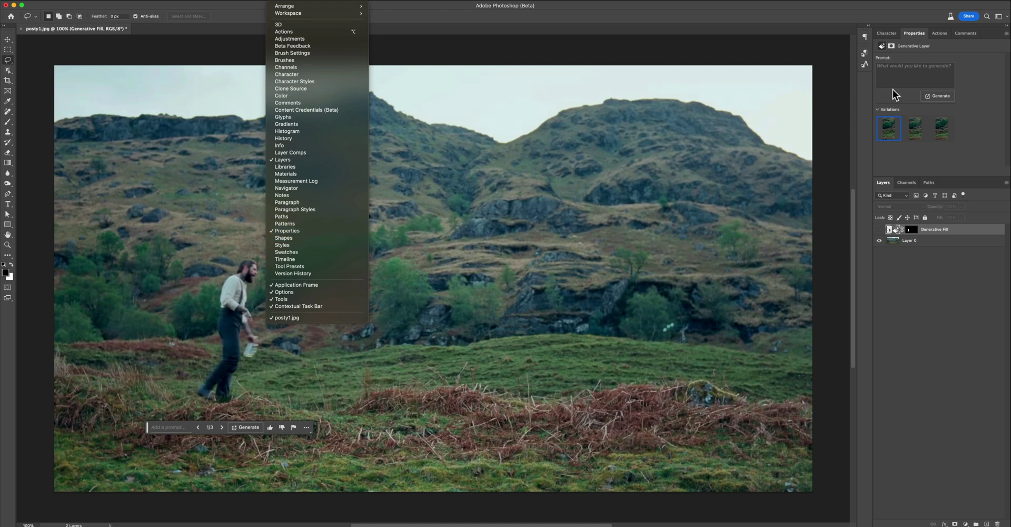
left_click(910, 130)
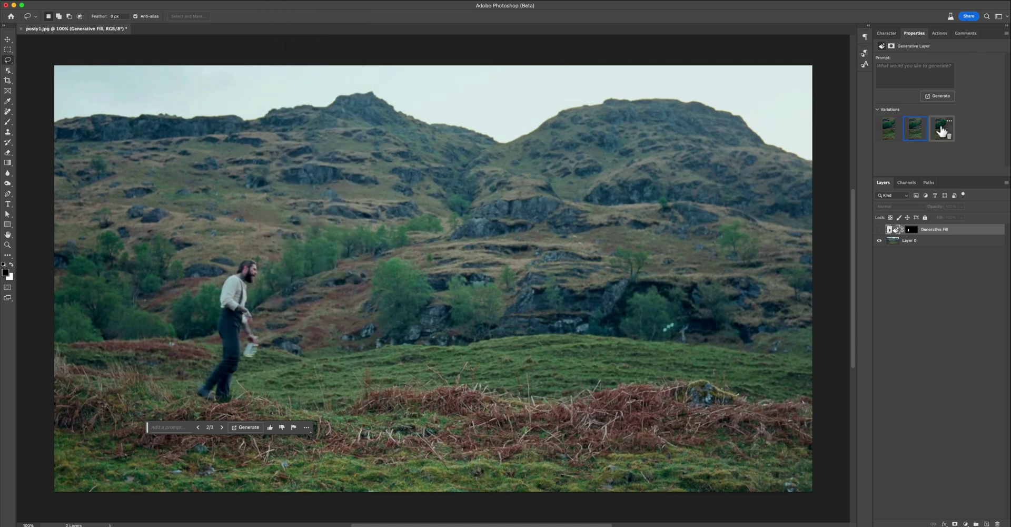
left_click(943, 130)
left_click(879, 230)
left_click(914, 130)
left_click(889, 130)
left_click(917, 129)
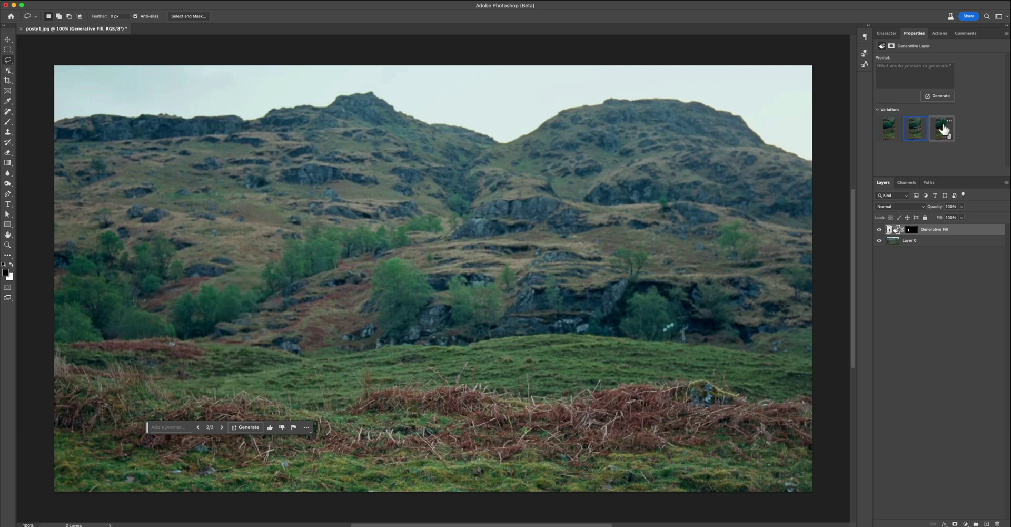
left_click(942, 131)
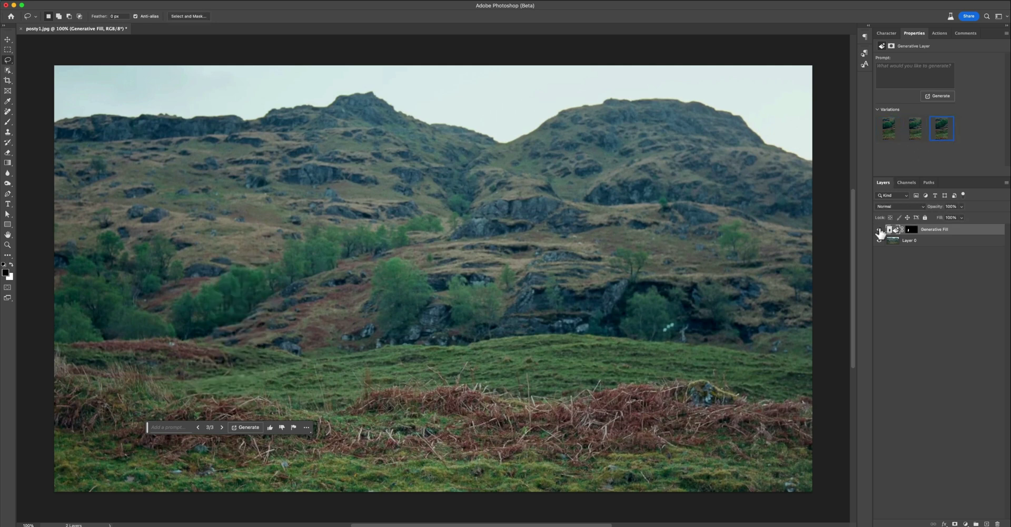
- Zoom out to leave room around the frame and switch to the standard Crop Tool
key("v")
key("super+minus")
key("super+minus")
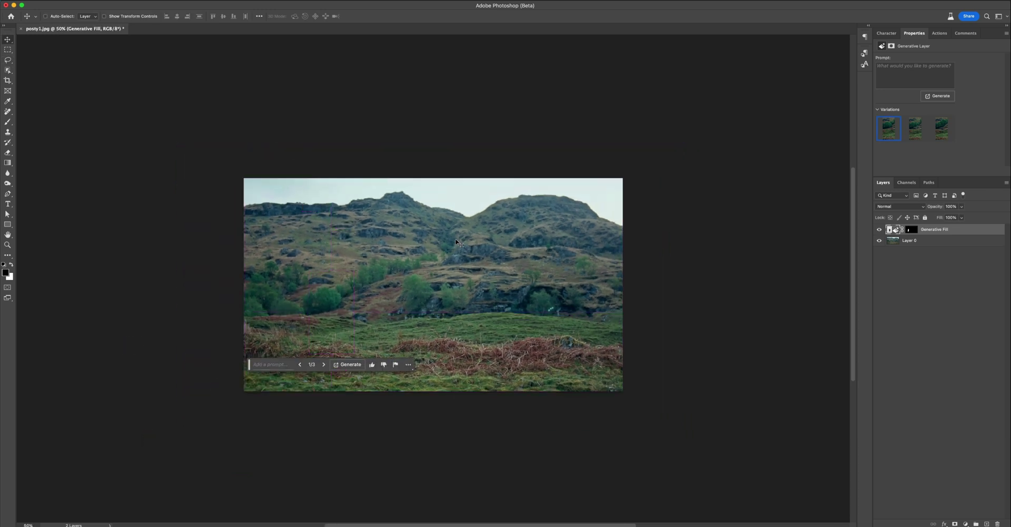
key("super+minus")
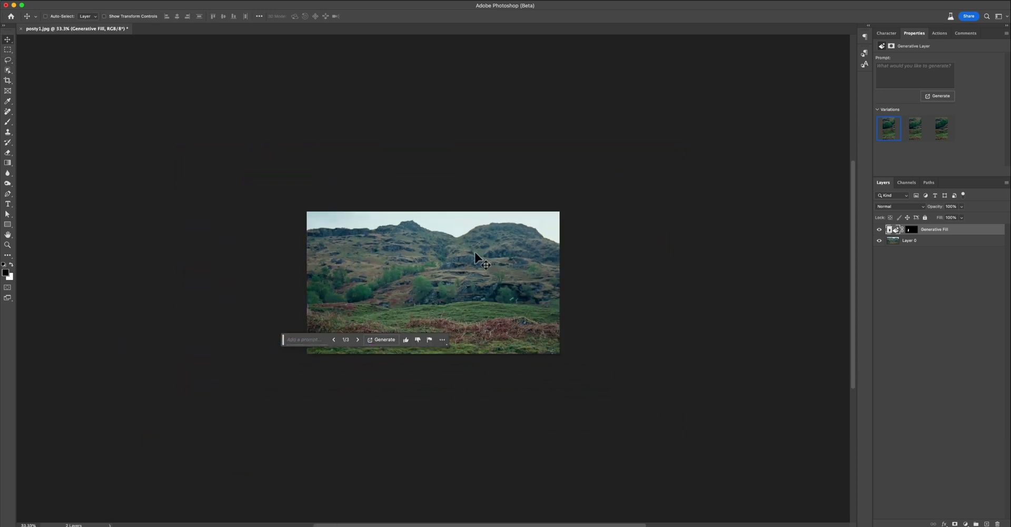
key("c")
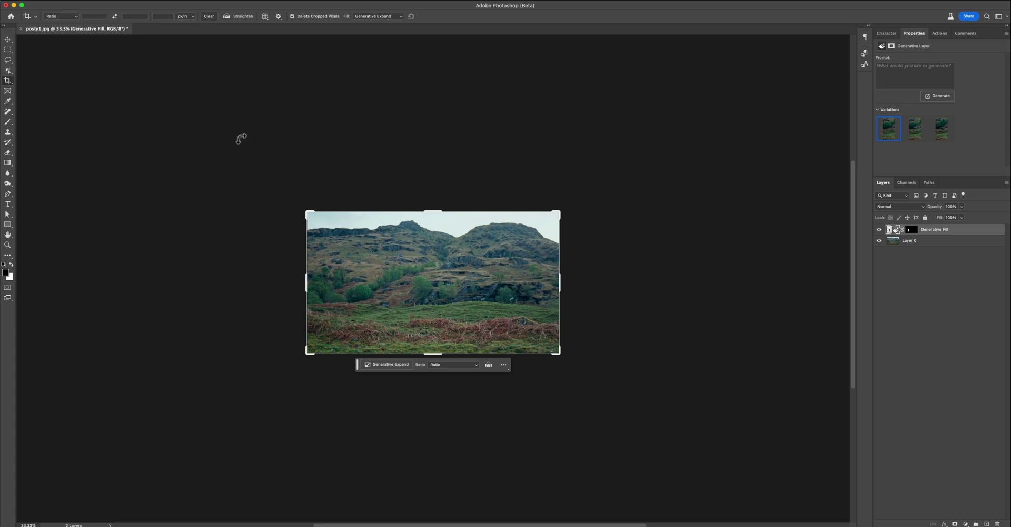
right_click(10, 80)
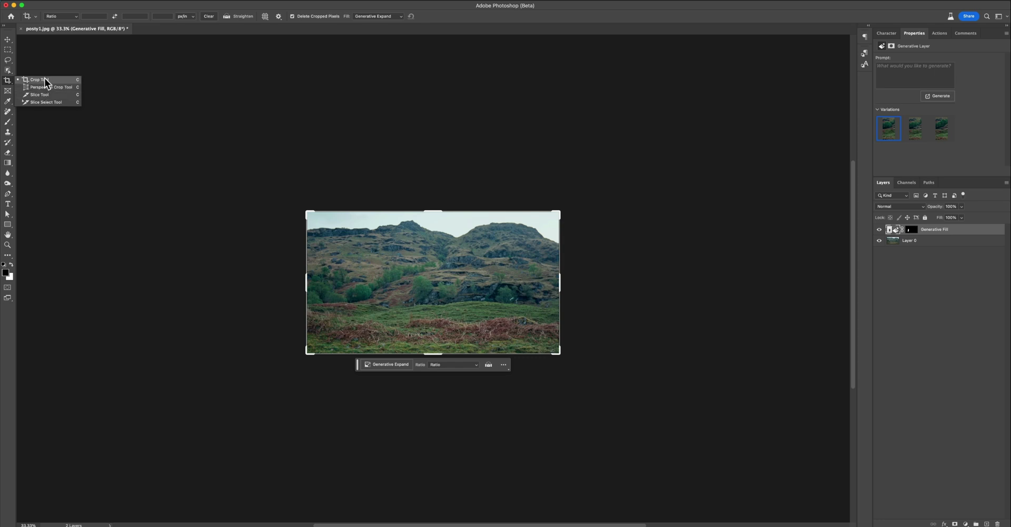
left_click(45, 80)
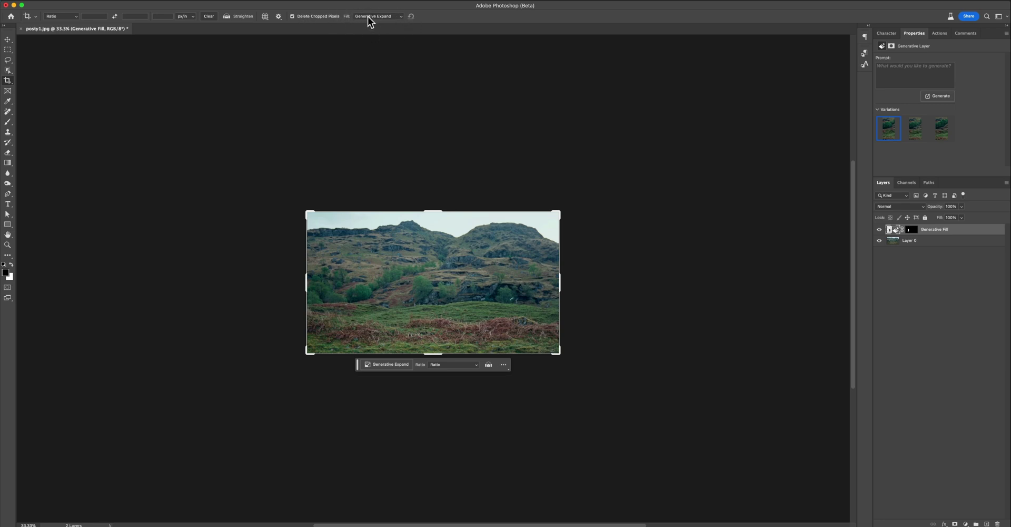
- Set crop fill to Generative Expand and drag the canvas out to 5228 x 3750 px
left_click(383, 16)
left_click(390, 17)
left_click_drag(561, 210, 771, 132)
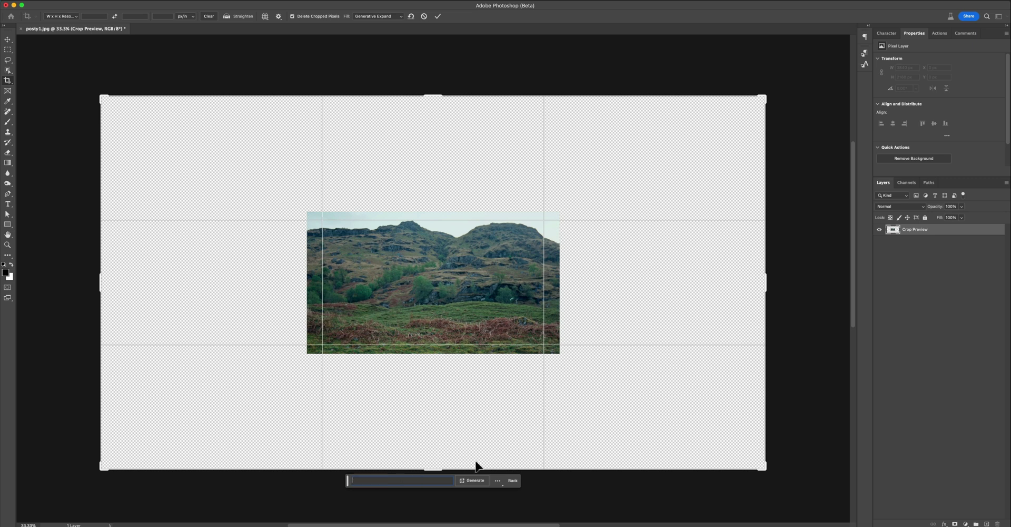
- Generate the expansion, choose variation 3 of 3, and toggle it against the original frame
left_click(470, 480)
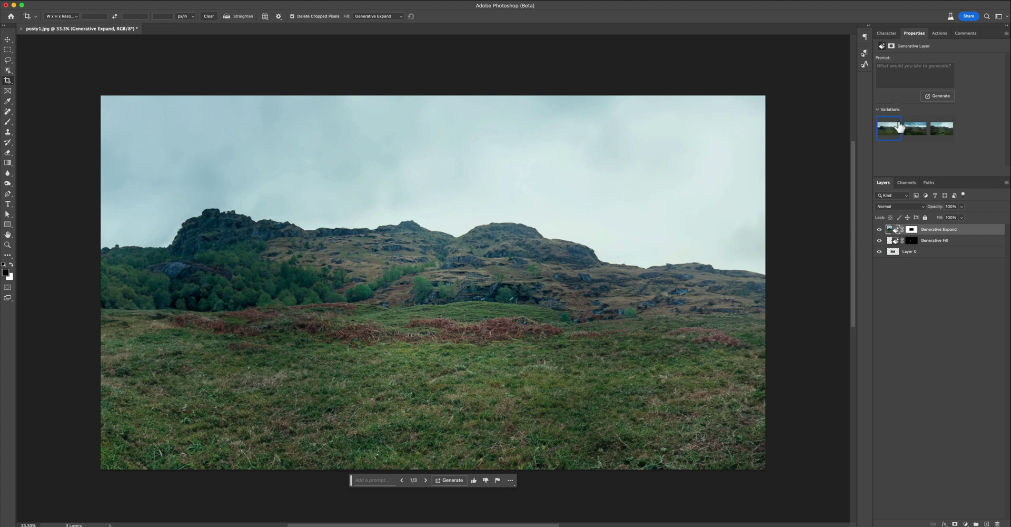
left_click(913, 128)
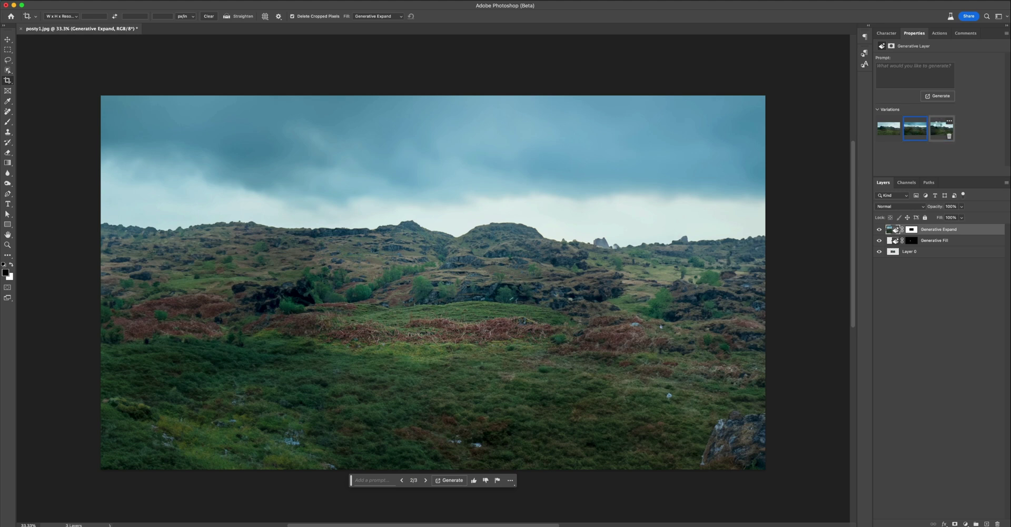
left_click(938, 127)
left_click(879, 229)
left_click(879, 230)
- Save a JPEG copy named background-main.jpg to the Desktop at quality 12 (Maximum)
left_click(79, 1)
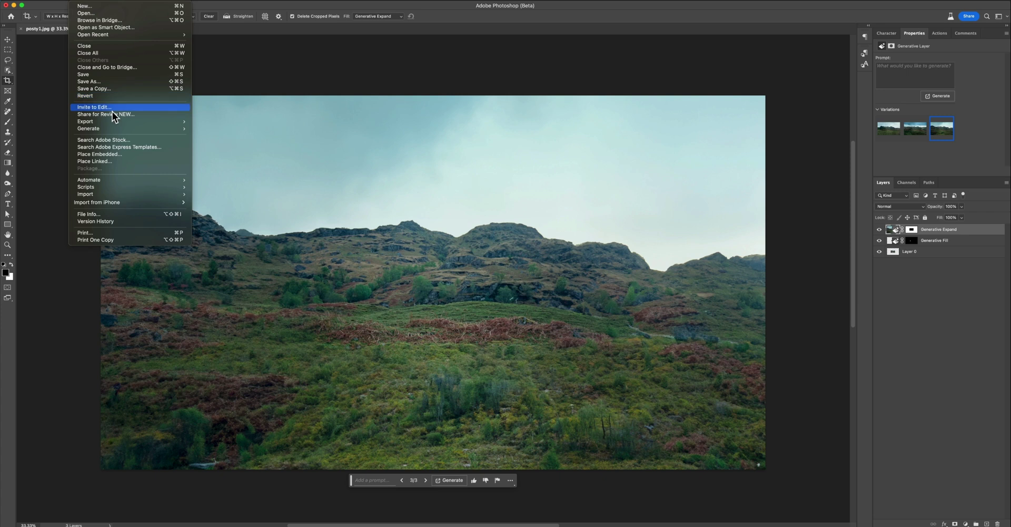
left_click(147, 89)
type("main")
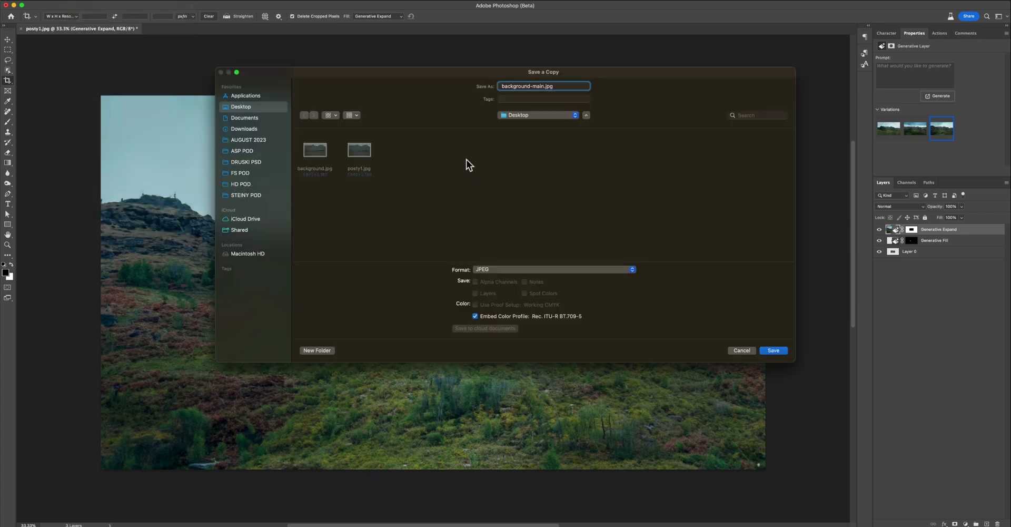
key("Return")
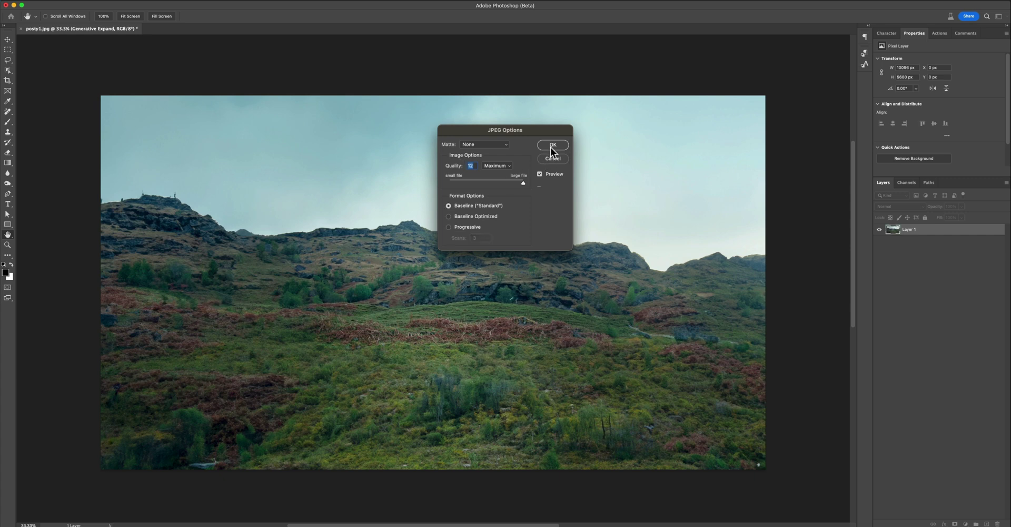
left_click(553, 145)
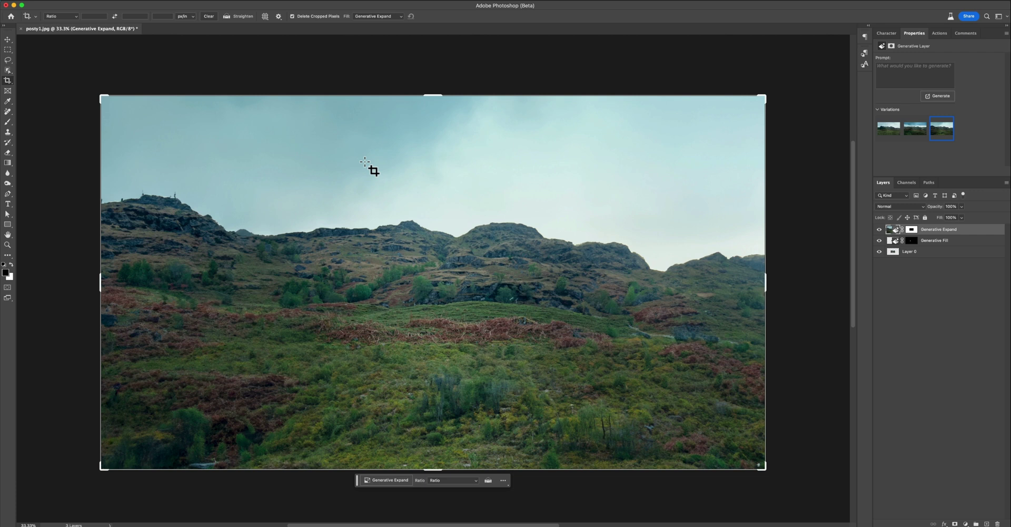
- Turn on rulers and hide the Generative Expand layer to reveal the original photo
key("m")
left_click(879, 230)
left_click(879, 230)
left_click(879, 230)
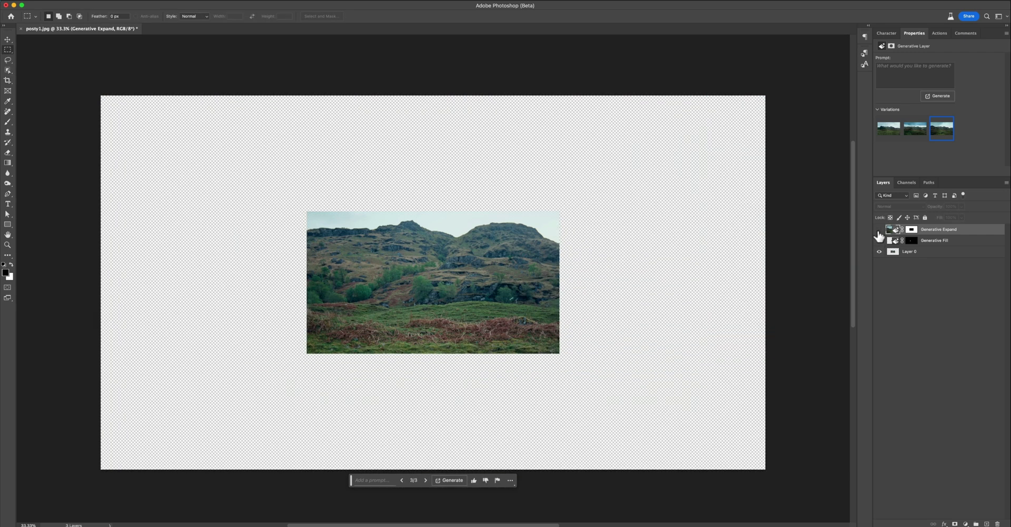
left_click(879, 229)
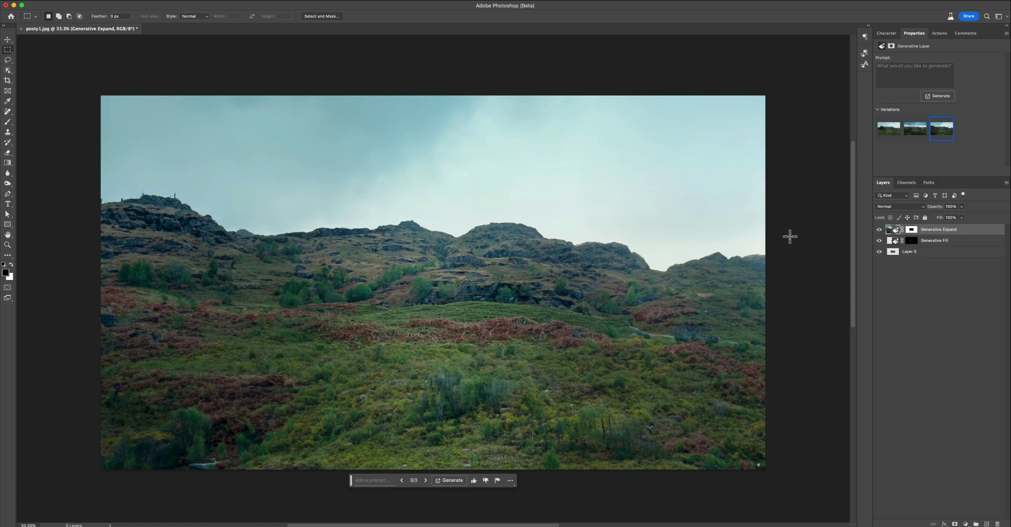
key("super+r")
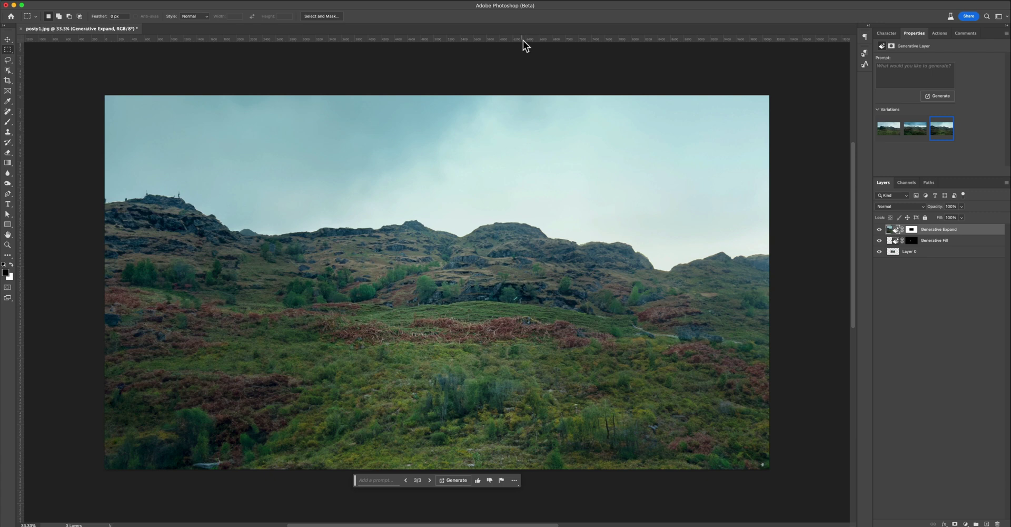
left_click(879, 230)
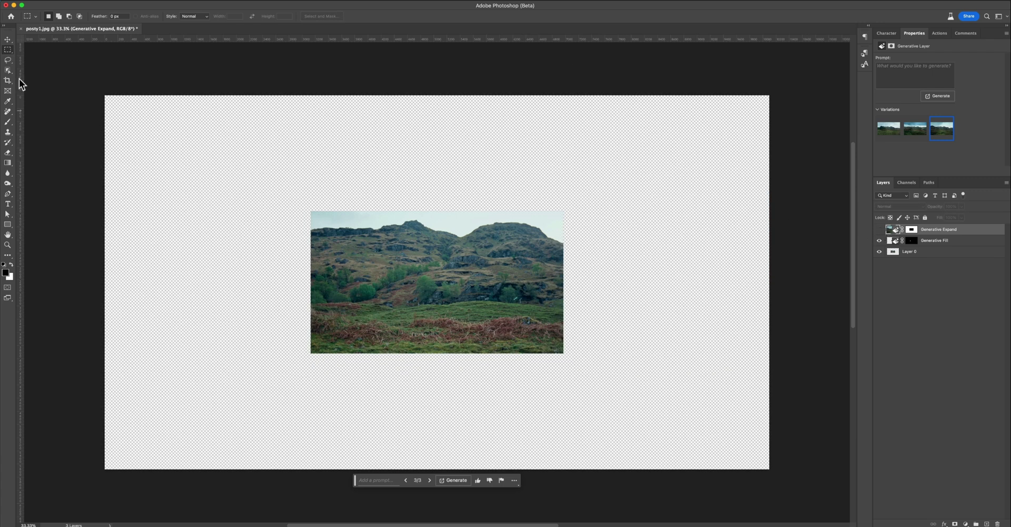
- Place guides on the photo's left, top, right and bottom edges, then show the generated layers again
left_click_drag(21, 95, 309, 145)
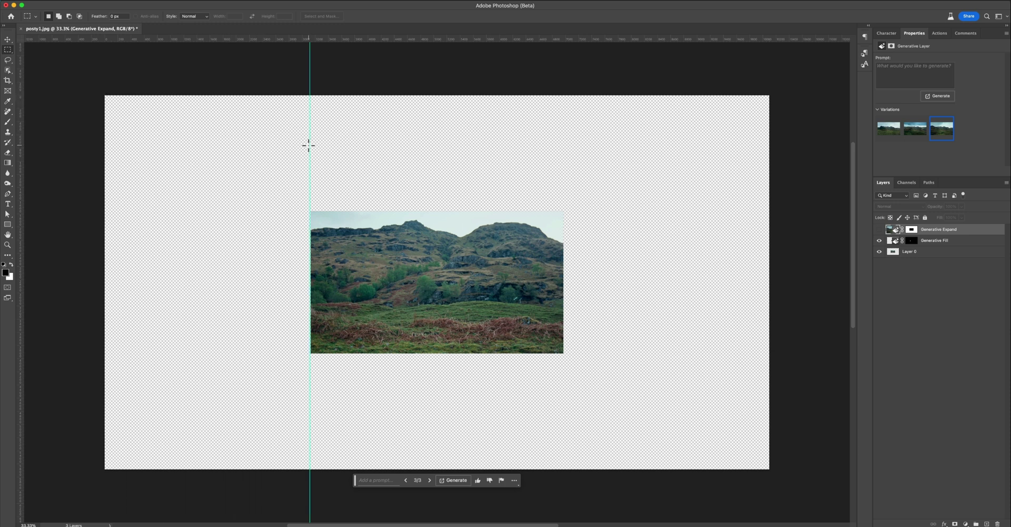
left_click(9, 40)
left_click_drag(308, 158, 311, 156)
left_click_drag(409, 42, 437, 212)
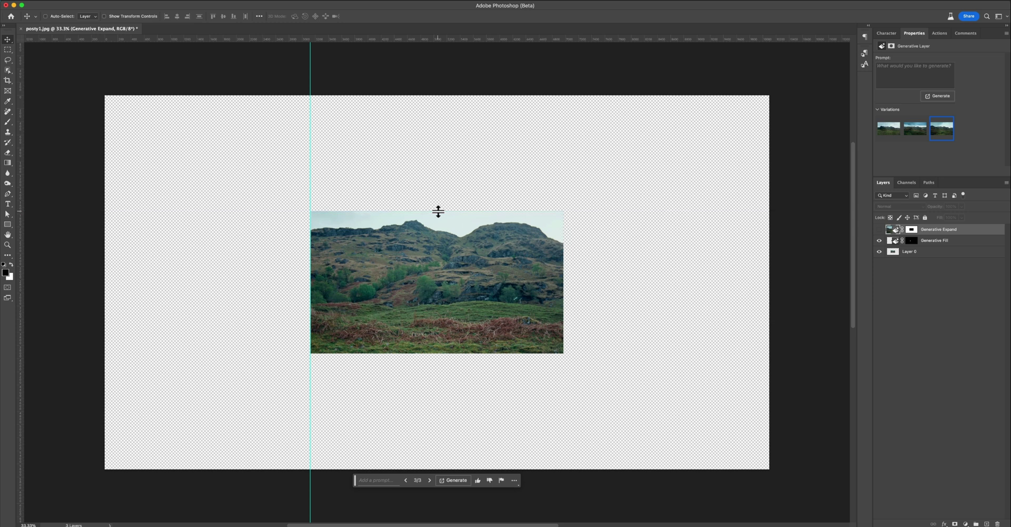
left_click_drag(21, 215, 563, 229)
left_click_drag(391, 38, 402, 353)
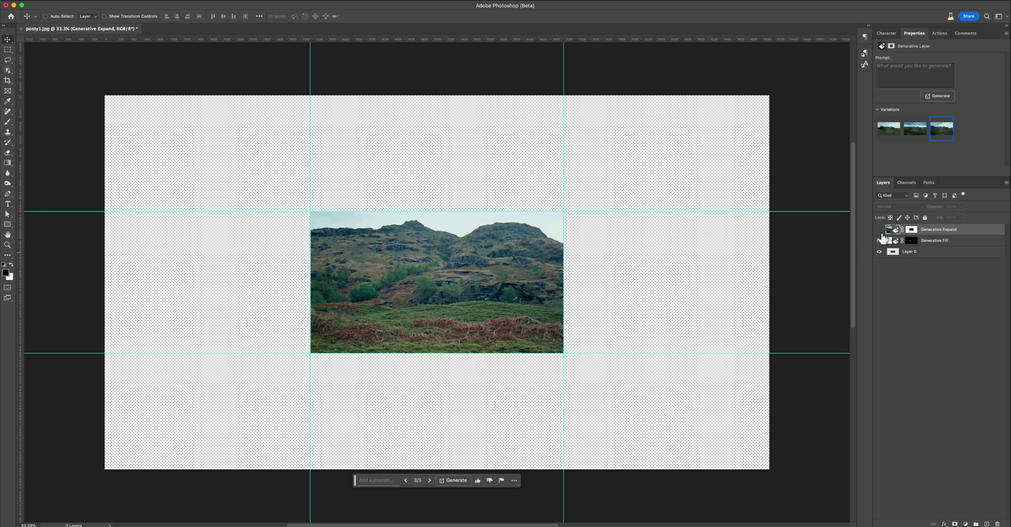
left_click_drag(879, 230, 878, 240)
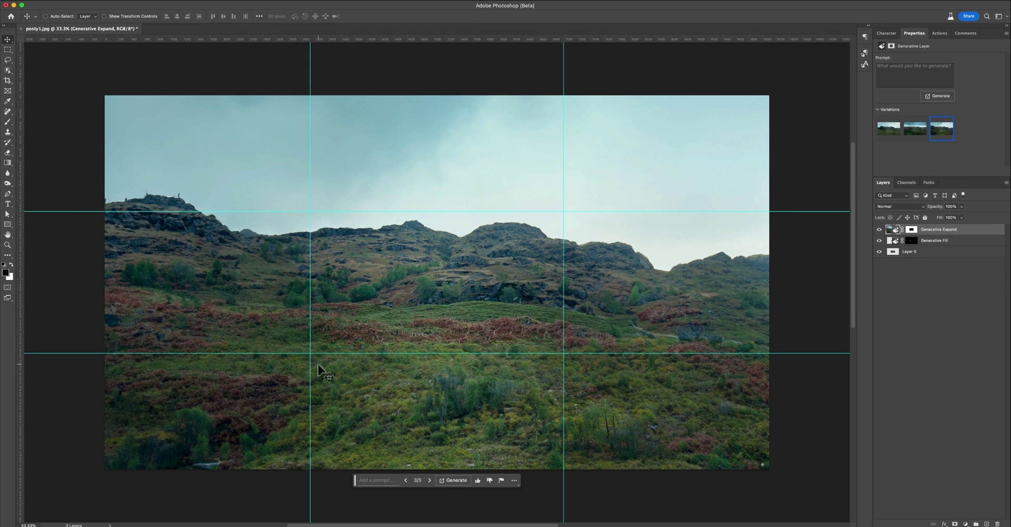
- Marquee a hillside patch right of centre and Generative Fill it with the prompt 'palm tree'
key("m")
left_click_drag(536, 254, 602, 401)
key("ctrl+z")
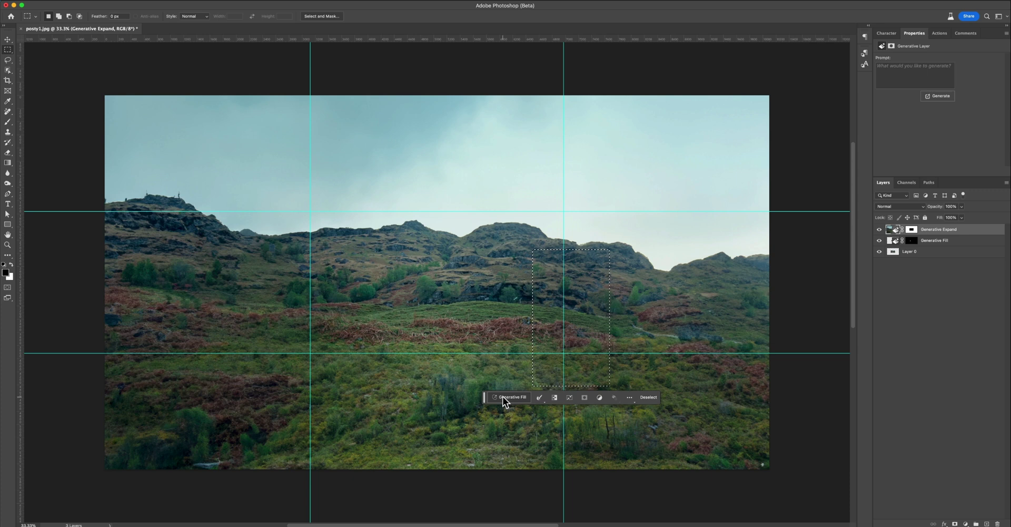
left_click(503, 396)
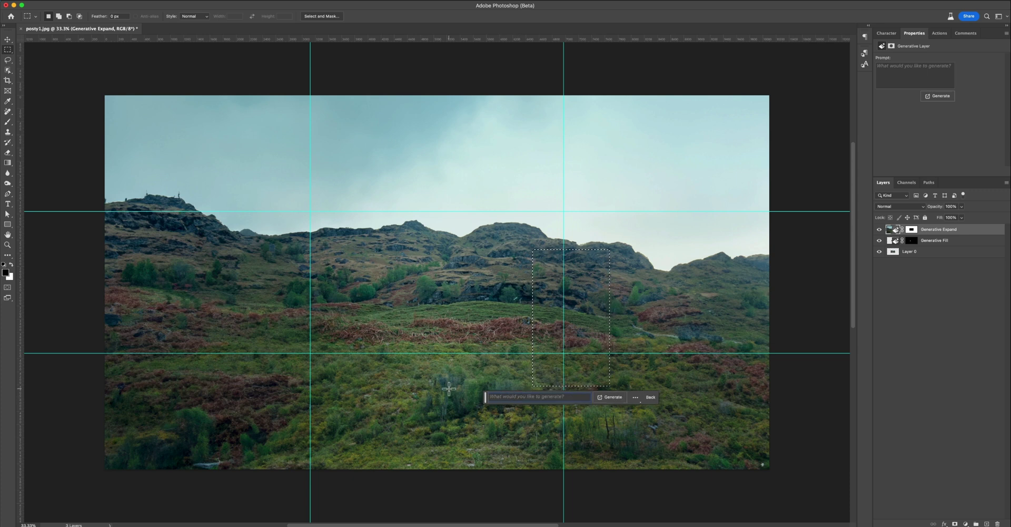
type("palm tree")
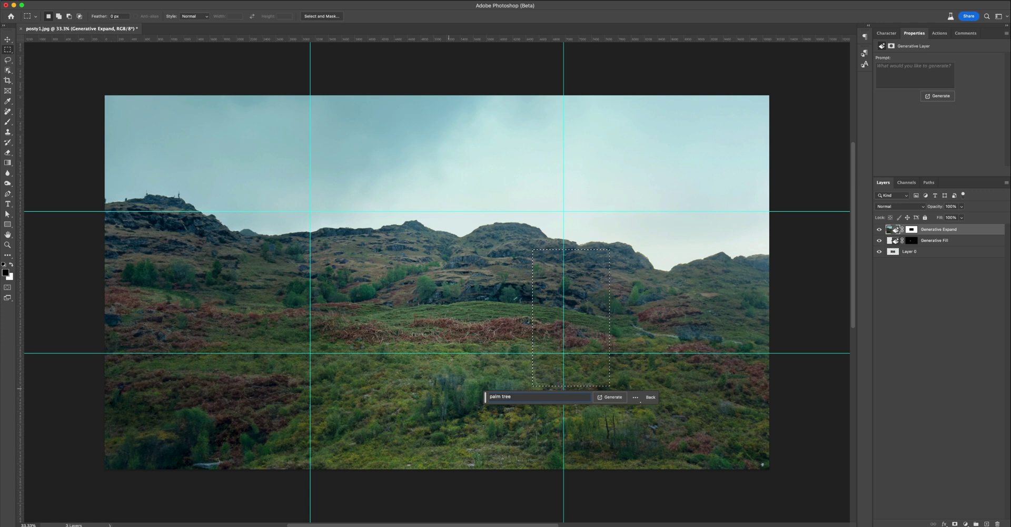
left_click(612, 398)
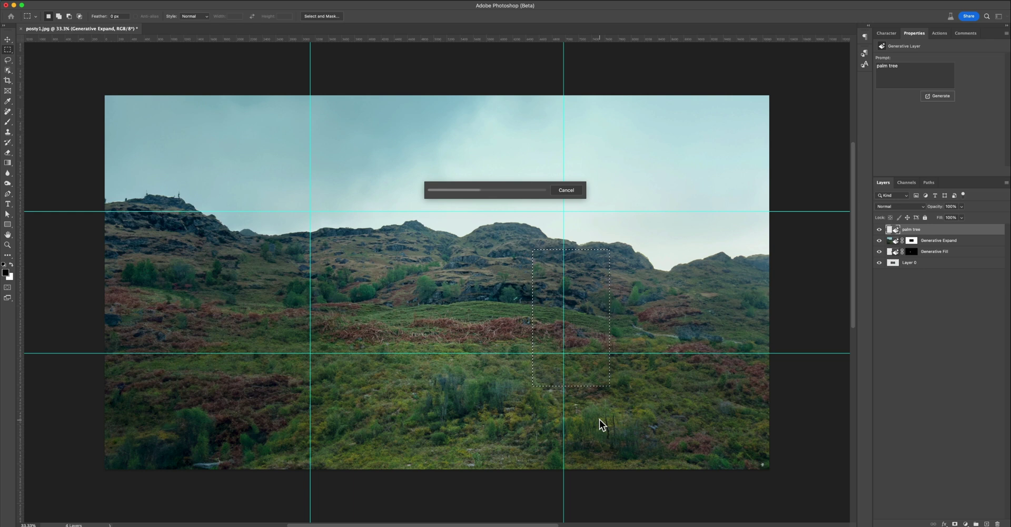
- Generative Fill a 'house' on the hills and switch to the second variation
left_click_drag(383, 241, 452, 277)
left_click(357, 288)
type("house")
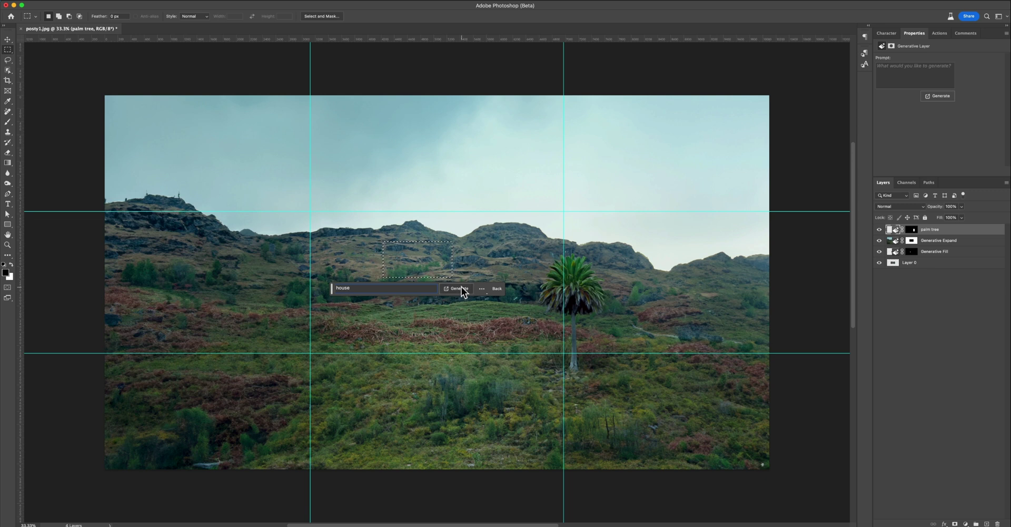
left_click(460, 288)
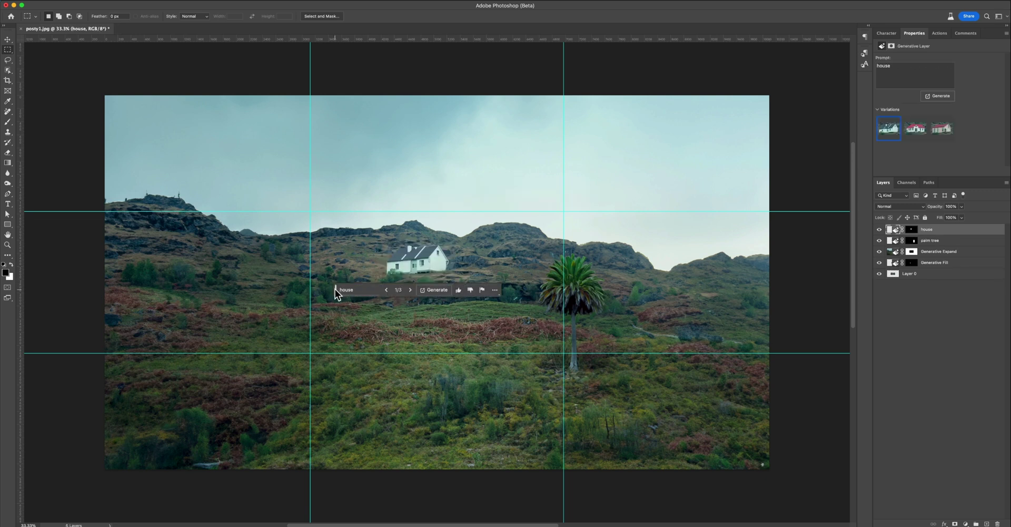
left_click(410, 307)
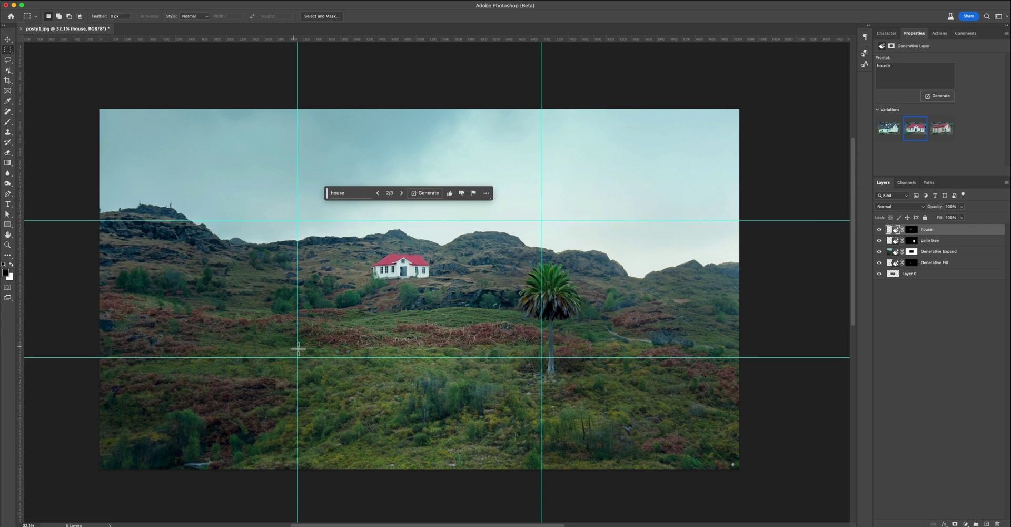
- Select lower-left grass and Generative Fill it with the prompt 'old car'
left_click_drag(327, 369, 398, 432)
left_click(293, 441)
type("old car")
left_click(411, 440)
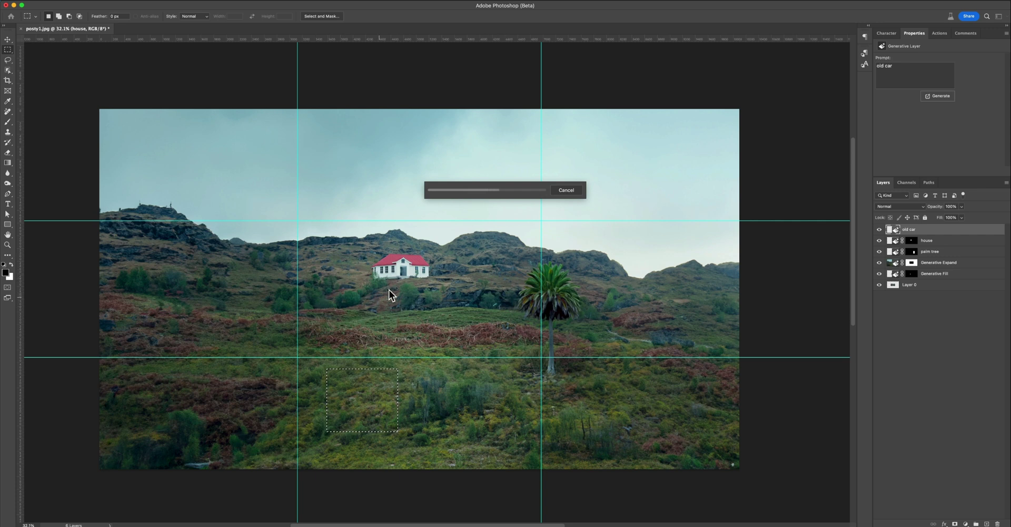
- Hide the old car and house layers so only the palm tree stays visible
key("v")
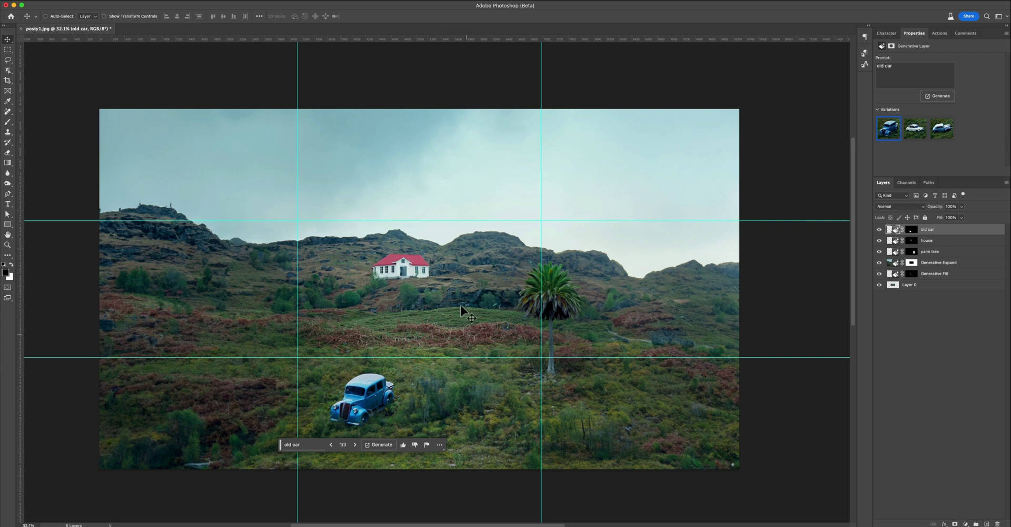
left_click(880, 229)
left_click_drag(879, 241, 880, 253)
left_click(879, 251)
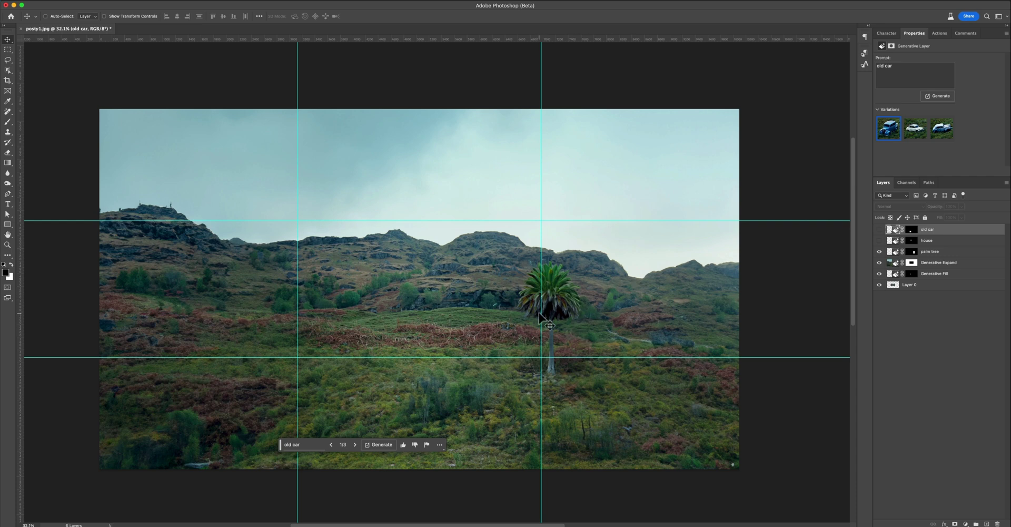
- Save a JPEG copy of the frame named 'test'
left_click(74, 1)
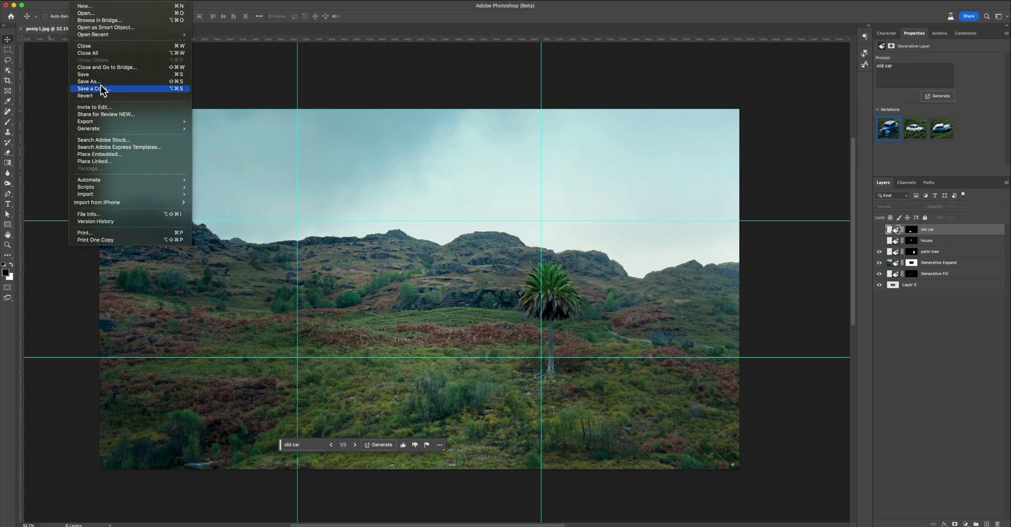
left_click(100, 89)
type("test")
key("Return")
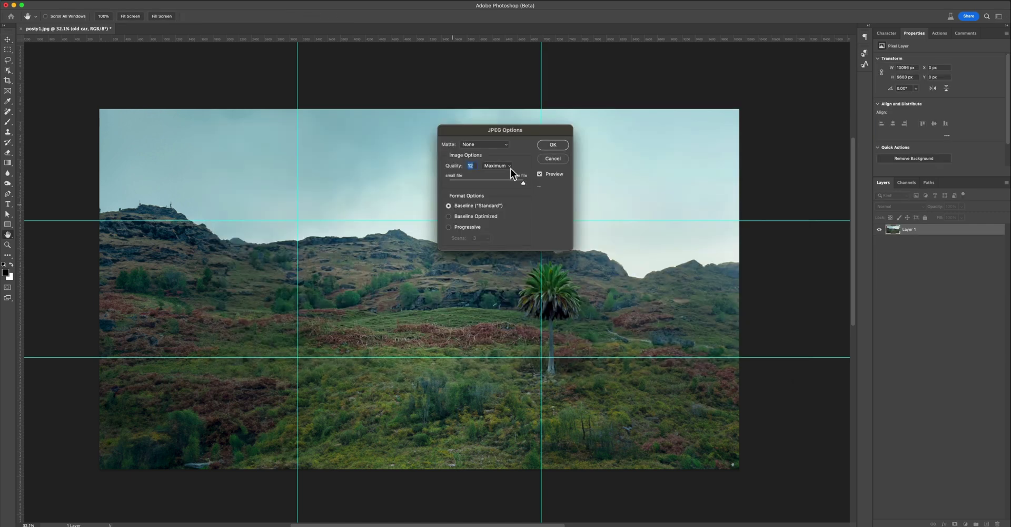
left_click(553, 145)
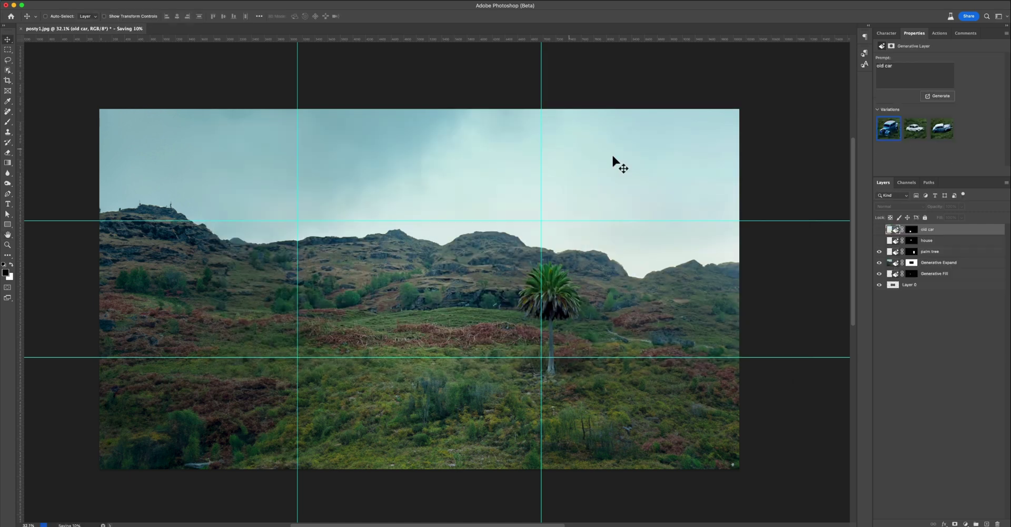
- Hide the palm tree, show the house layer, and start a copy named 'house'
left_click(879, 251)
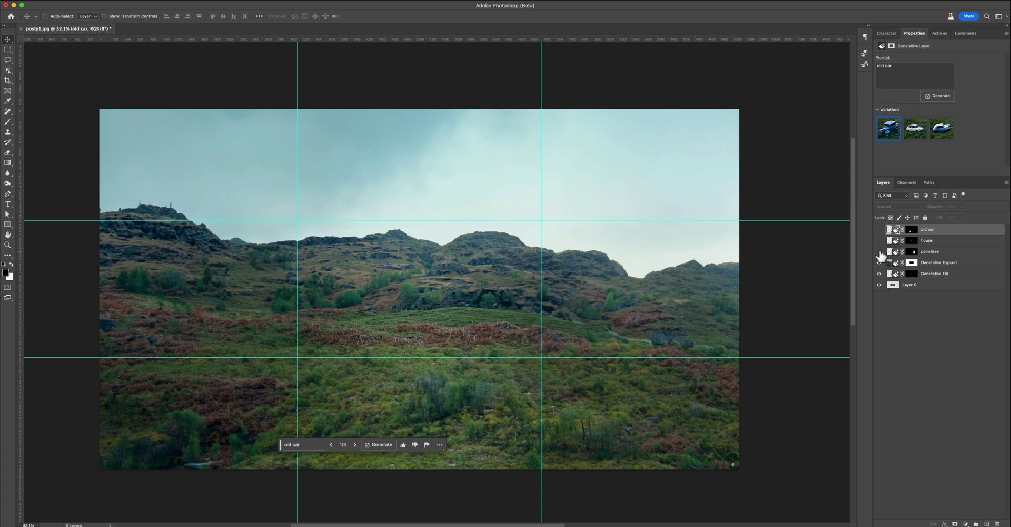
left_click(879, 240)
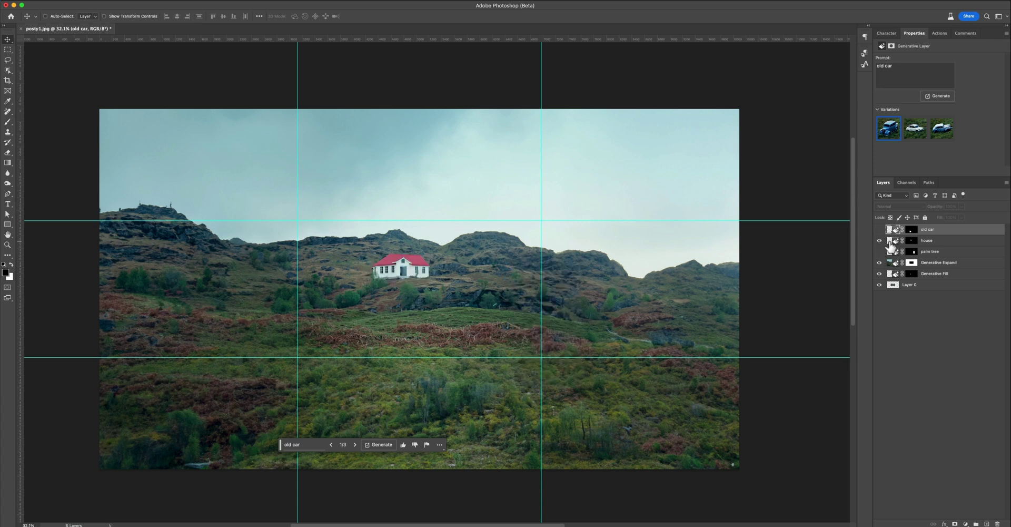
left_click(89, 5)
left_click(100, 88)
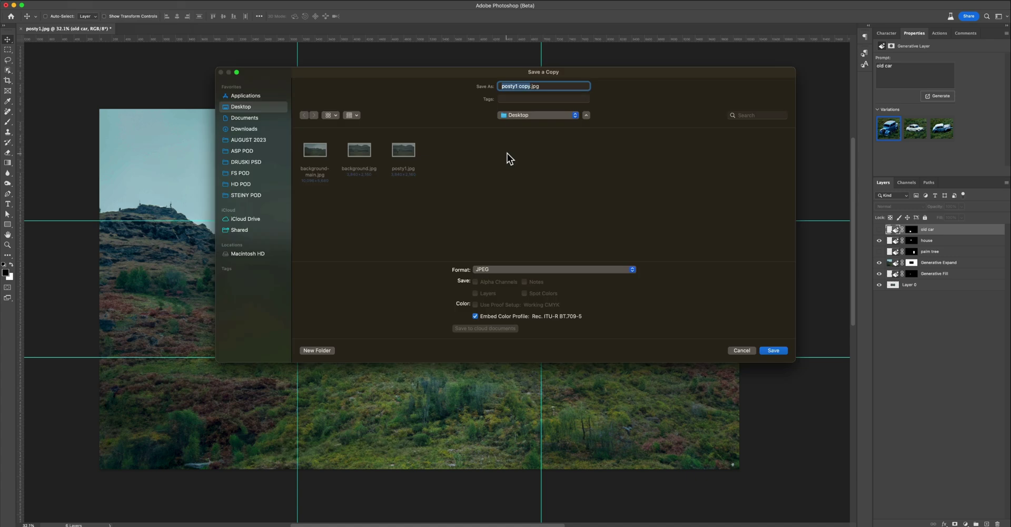
type("house")
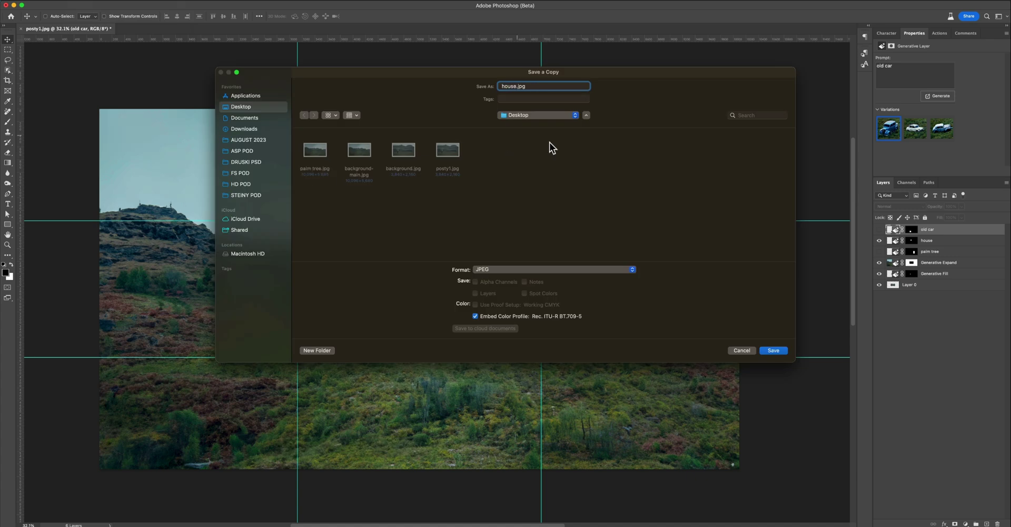
- Swap the house for the old car layer and save a JPEG copy named 'posty2'
left_click(879, 240)
left_click(879, 229)
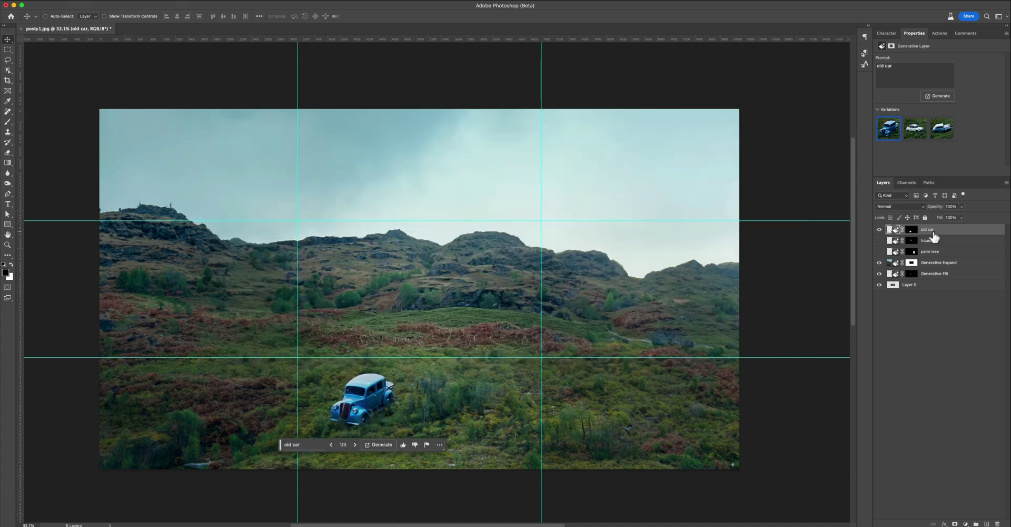
left_click(73, 1)
left_click(96, 113)
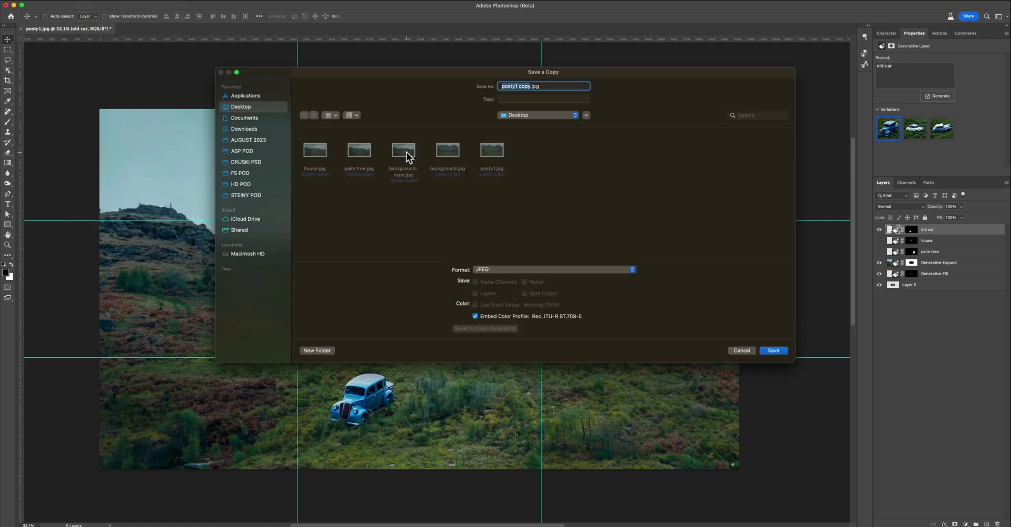
type("posty2")
key("Return")
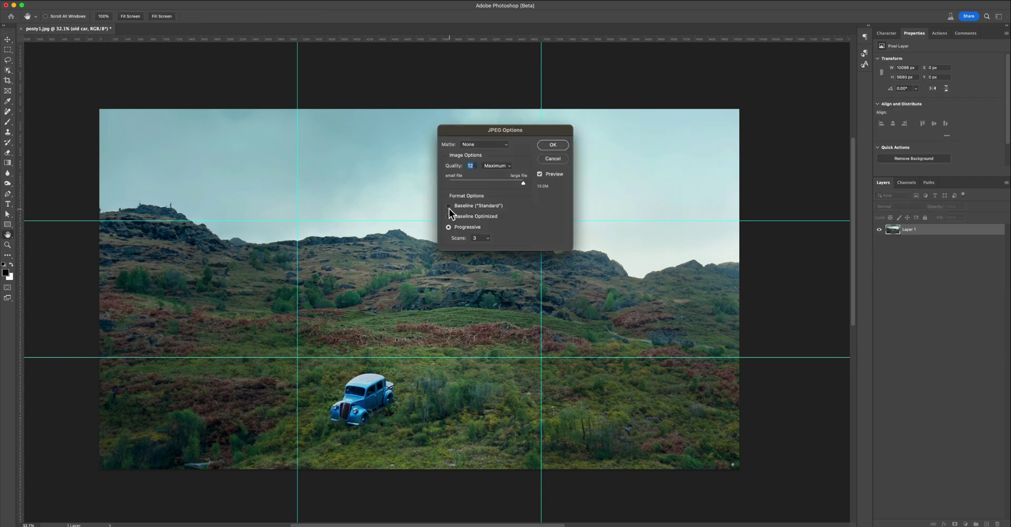
left_click(553, 148)
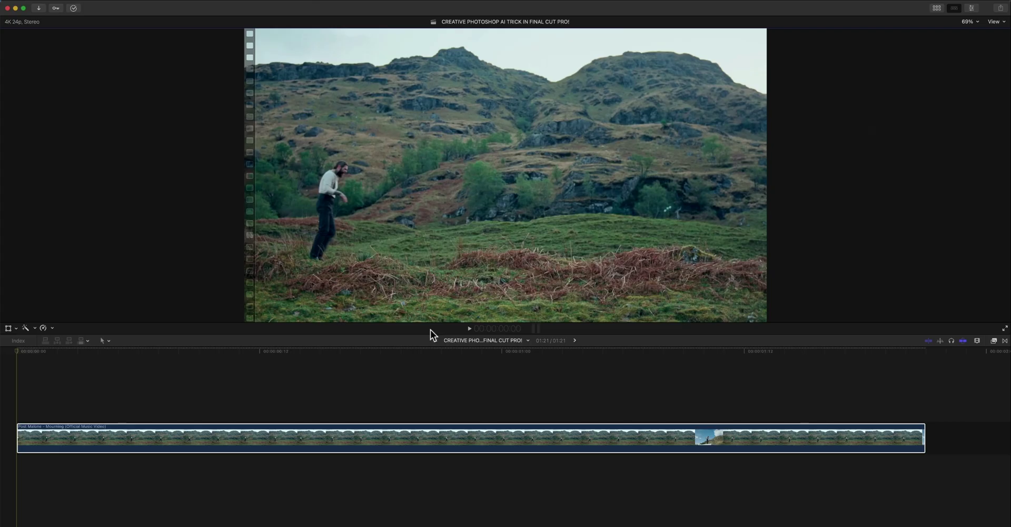
- Select the music video clip, move the playhead near the start, and open File > Import > Media
left_click(284, 351)
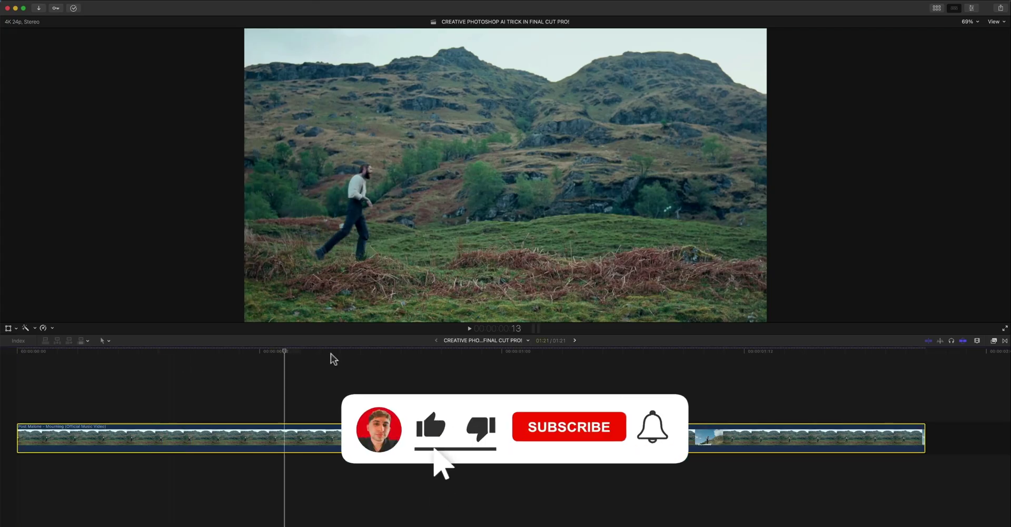
left_click(49, 378)
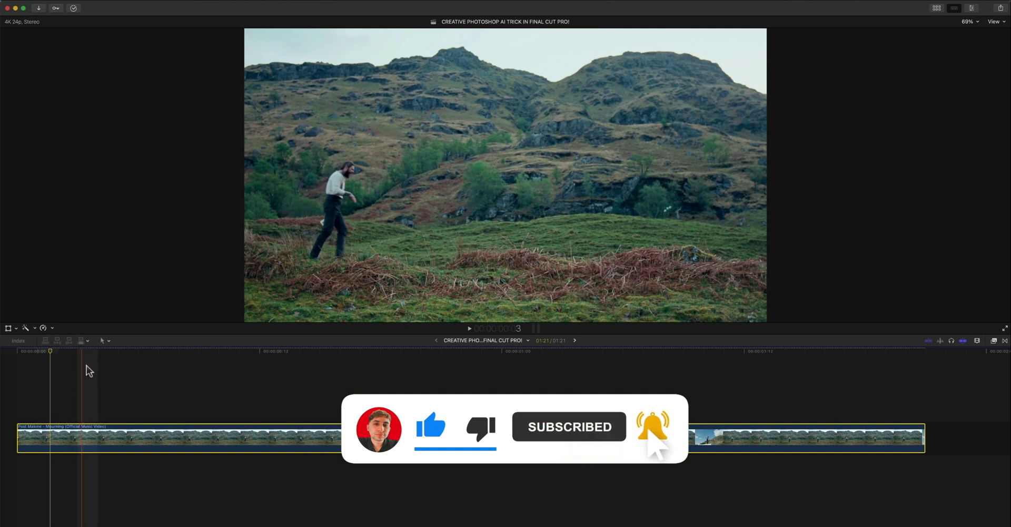
left_click(68, 0)
mouse_move(221, 50)
left_click(280, 50)
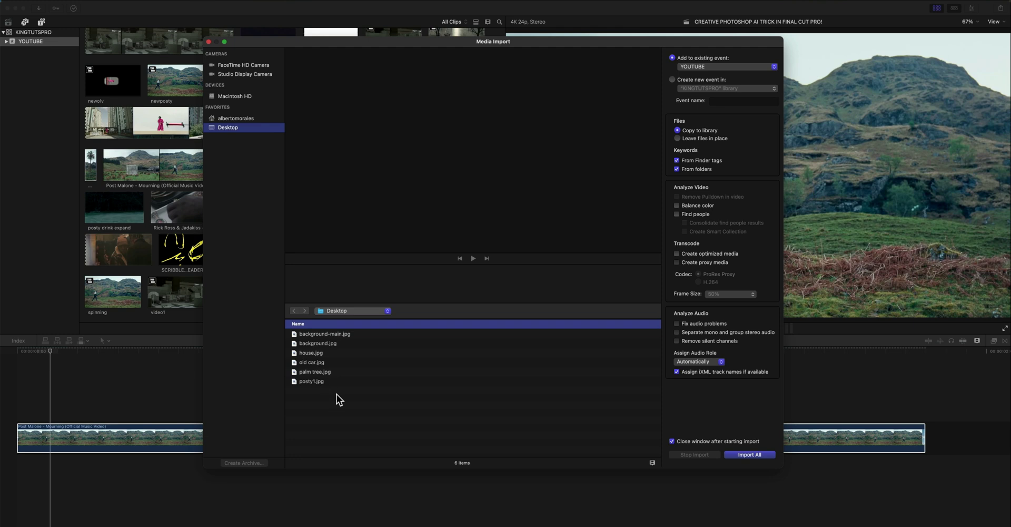
- Preview the Desktop JPEGs, then import background-main, house, old car and palm tree
left_click(340, 333)
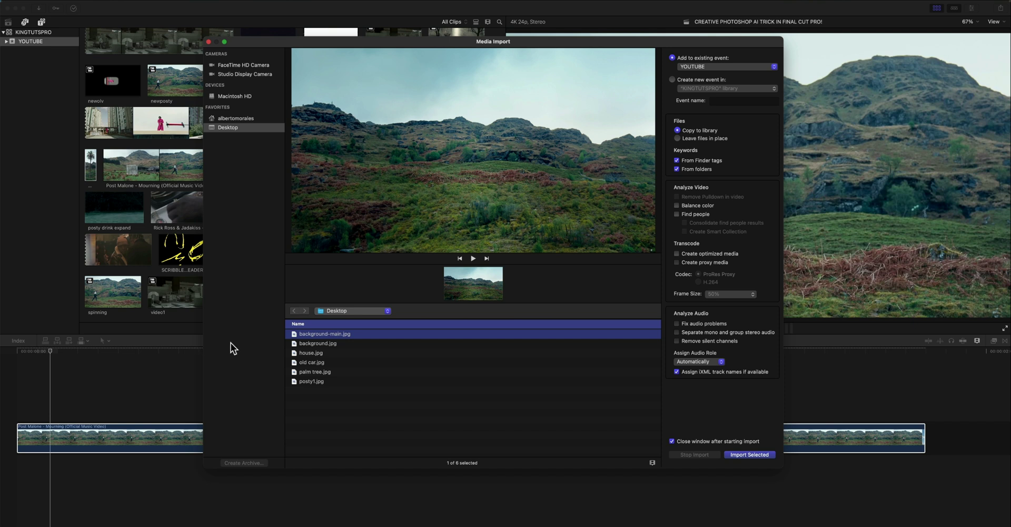
key("Down")
key("Down")
key("Down")
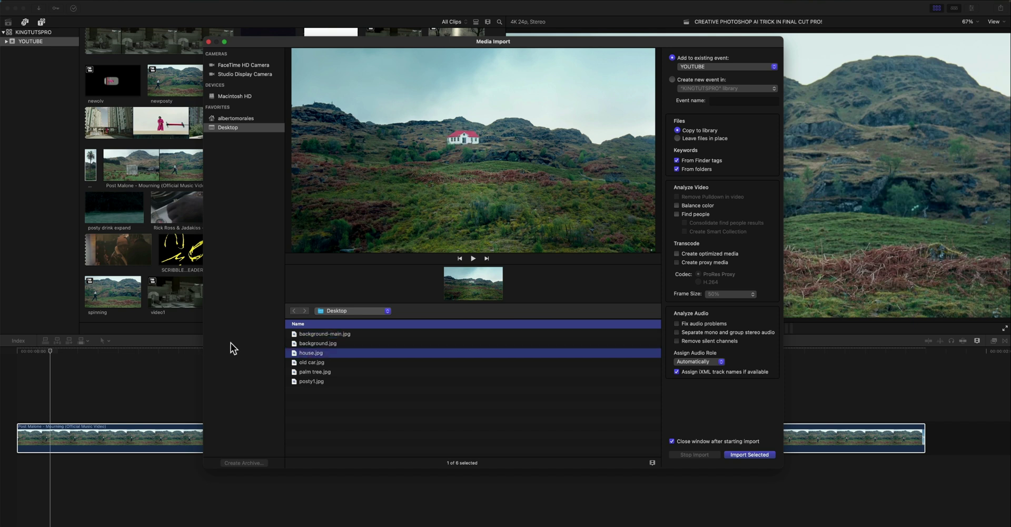
key("Down")
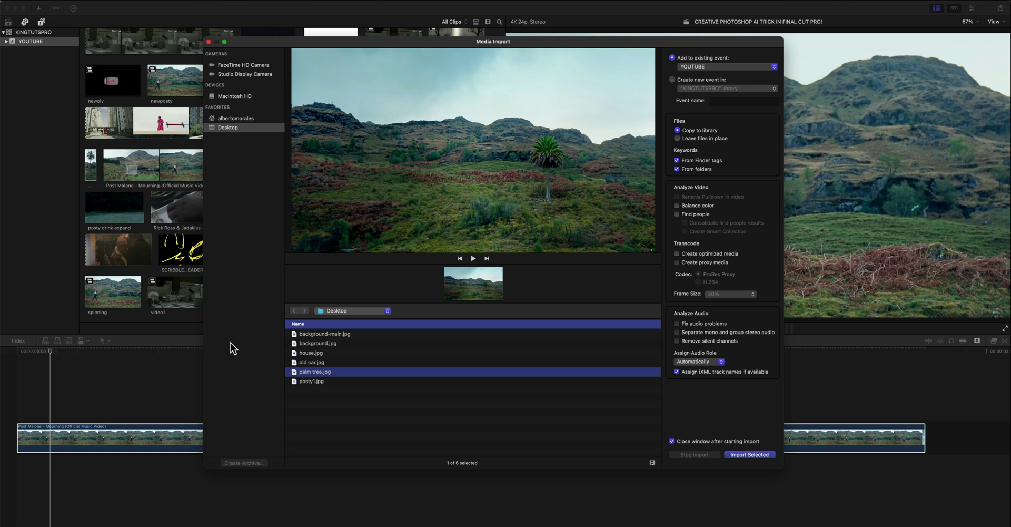
left_click(321, 361, "shift")
left_click(337, 355, "shift")
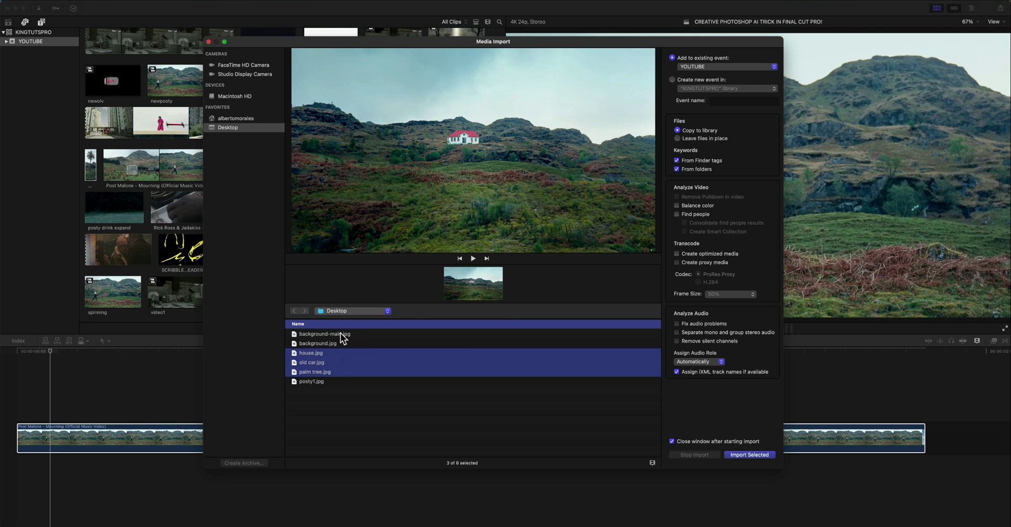
left_click(332, 334, "super")
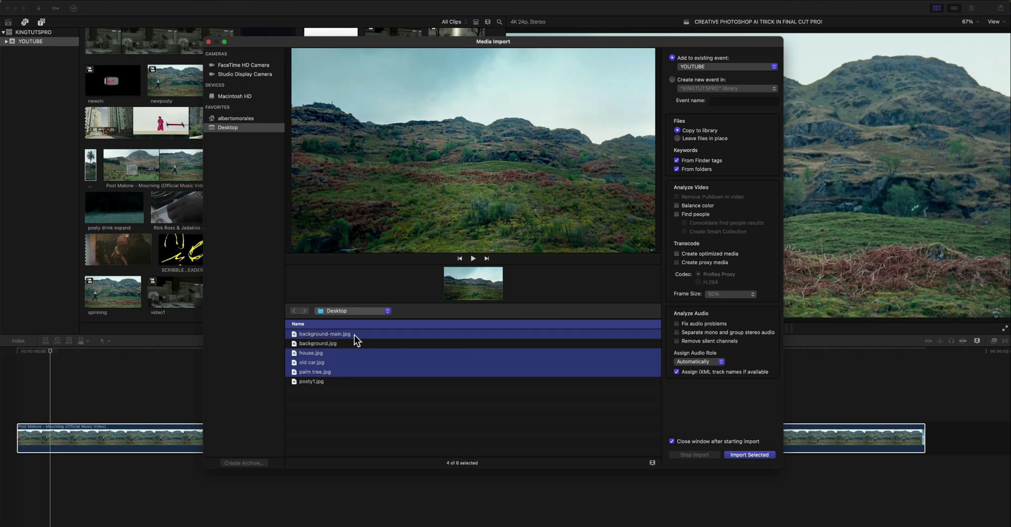
left_click(749, 454)
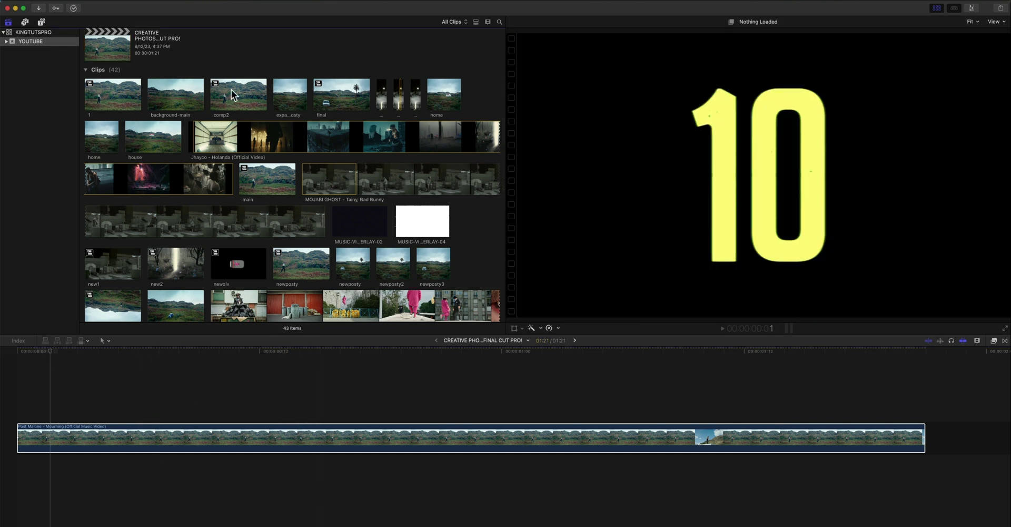
- Connect background-main above the music video clip, hide the browser, and open its Inspector at frame 14
left_click(168, 90)
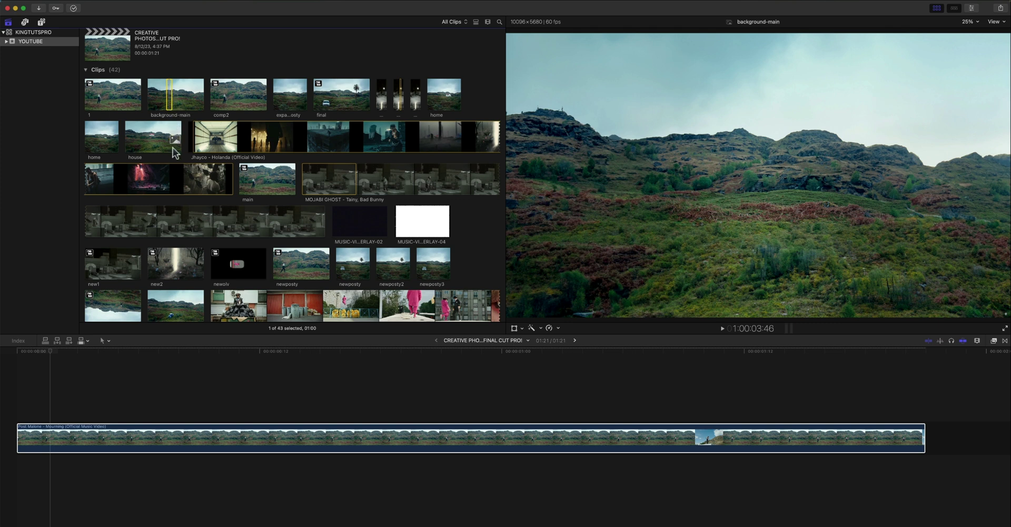
left_click_drag(84, 362, 37, 404)
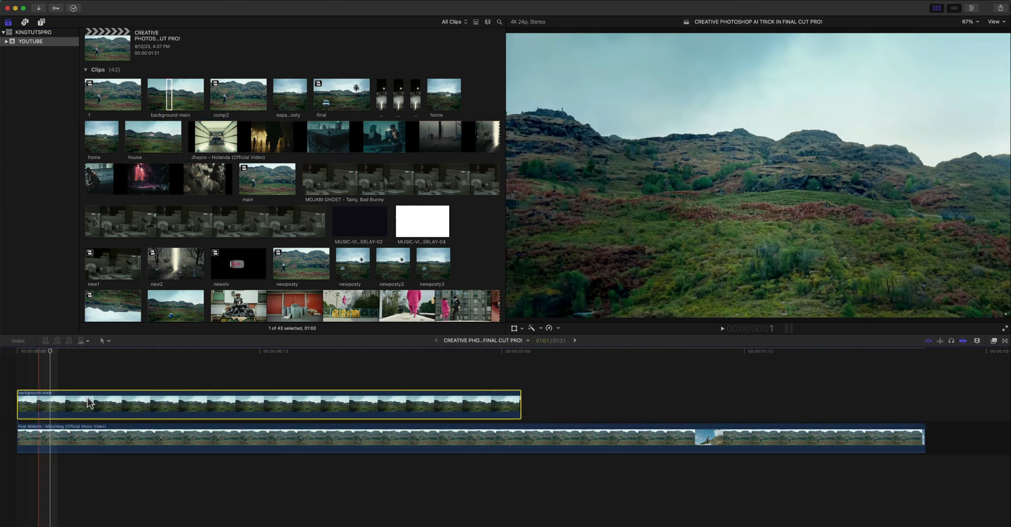
key("super+ctrl+1")
left_click(305, 352)
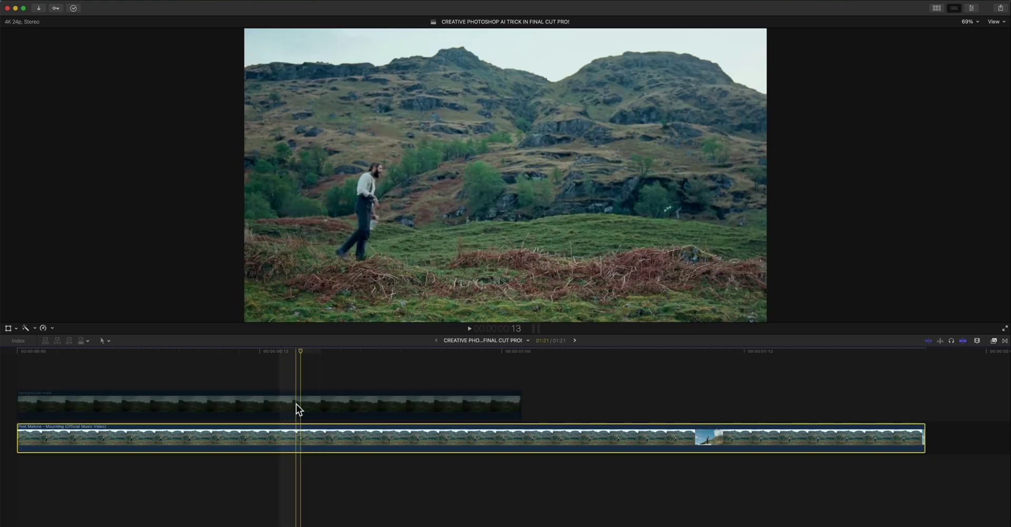
left_click(289, 350)
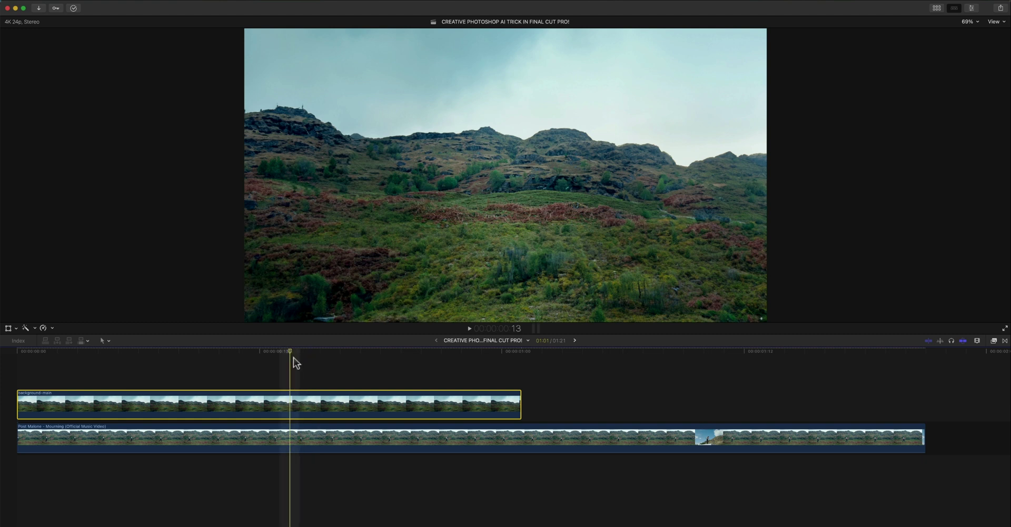
key("super+4")
- Align background-main at 263% scale using Difference blend, then restore Normal and toggle it to compare
left_click(963, 44)
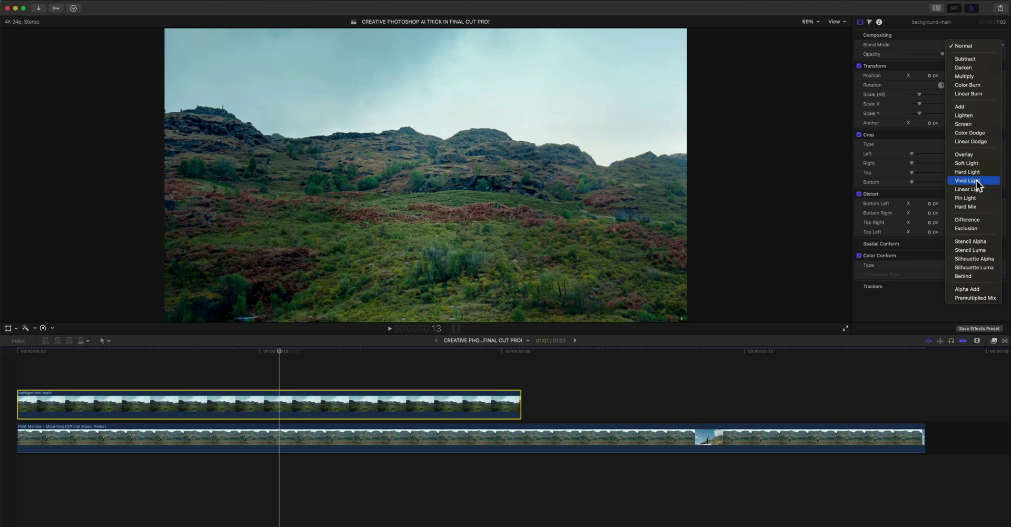
left_click(971, 220)
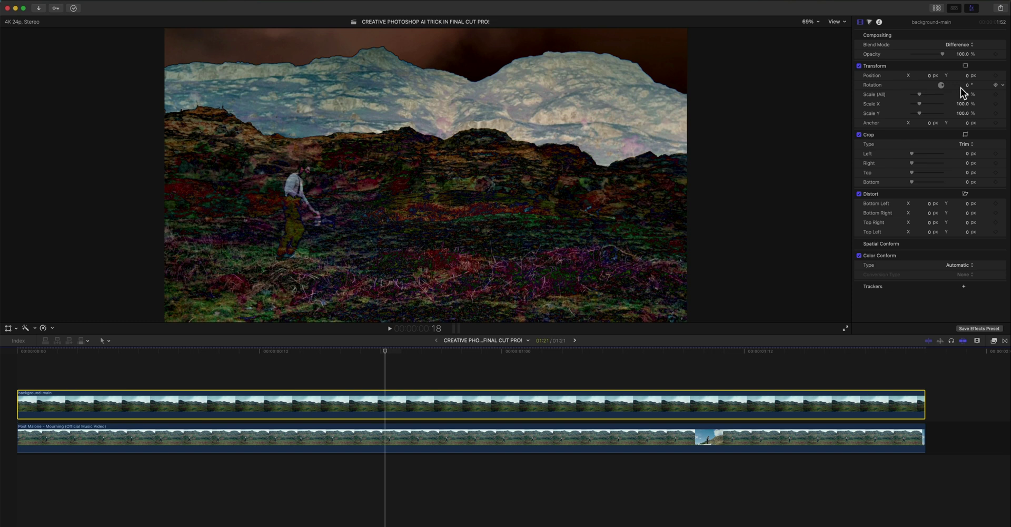
left_click_drag(962, 94, 1007, 94)
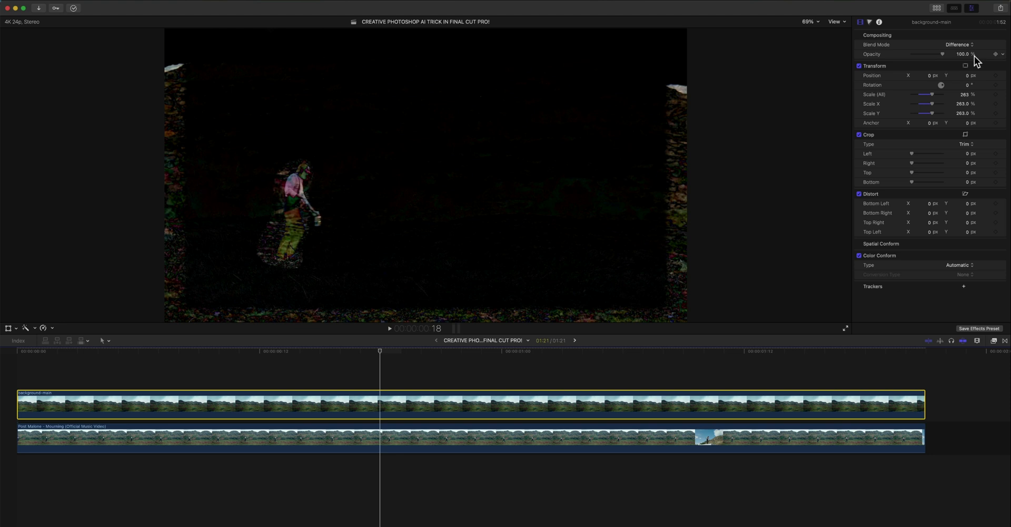
left_click(956, 45)
left_click(960, 10)
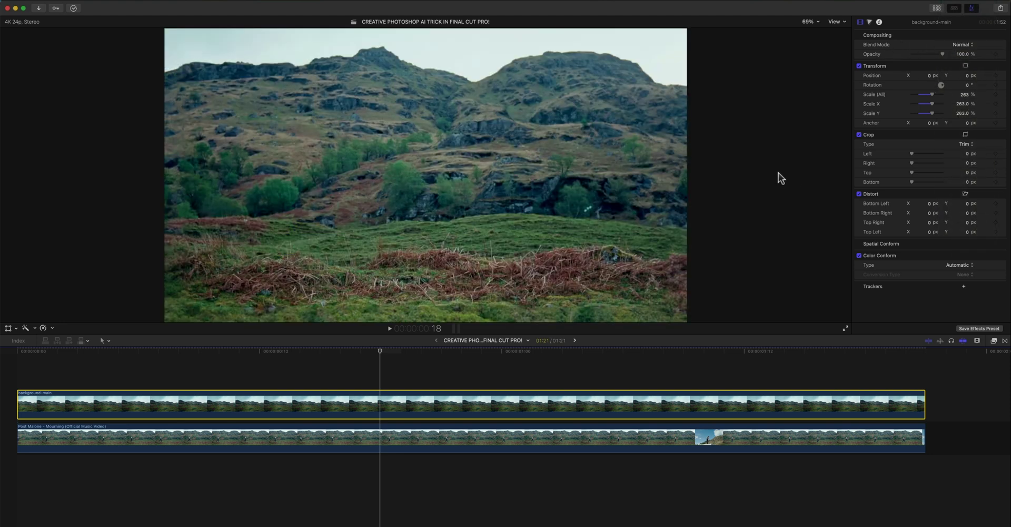
key("v")
key("v")
key("v")
key("v")
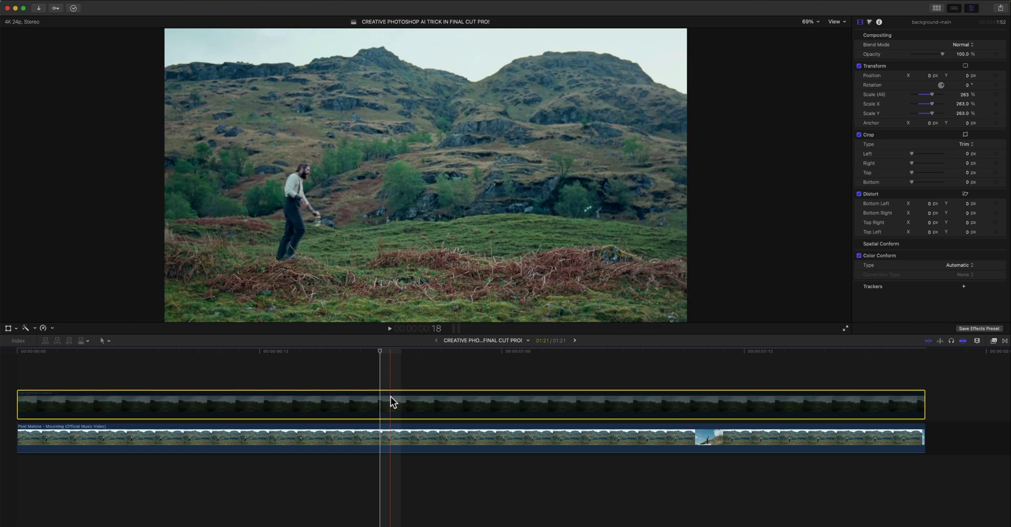
key("v")
key("v")
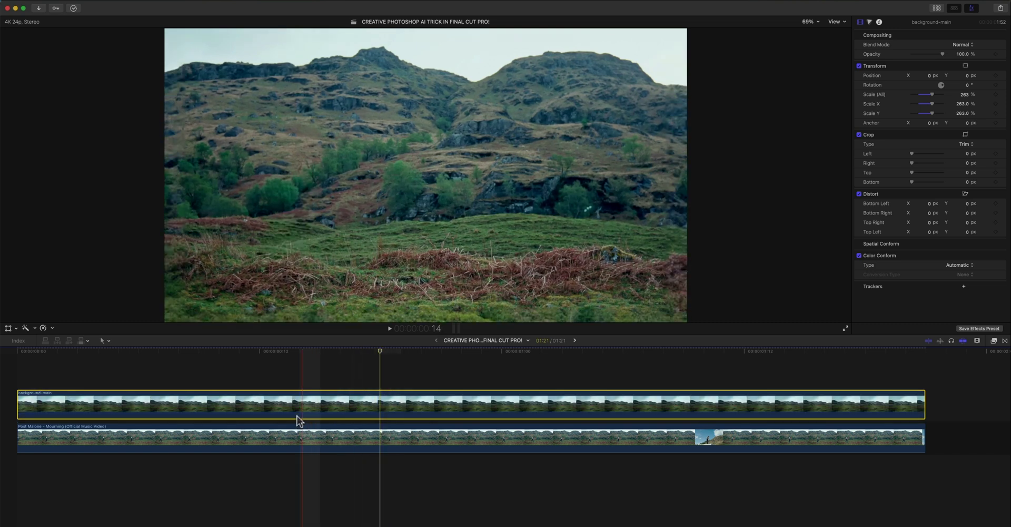
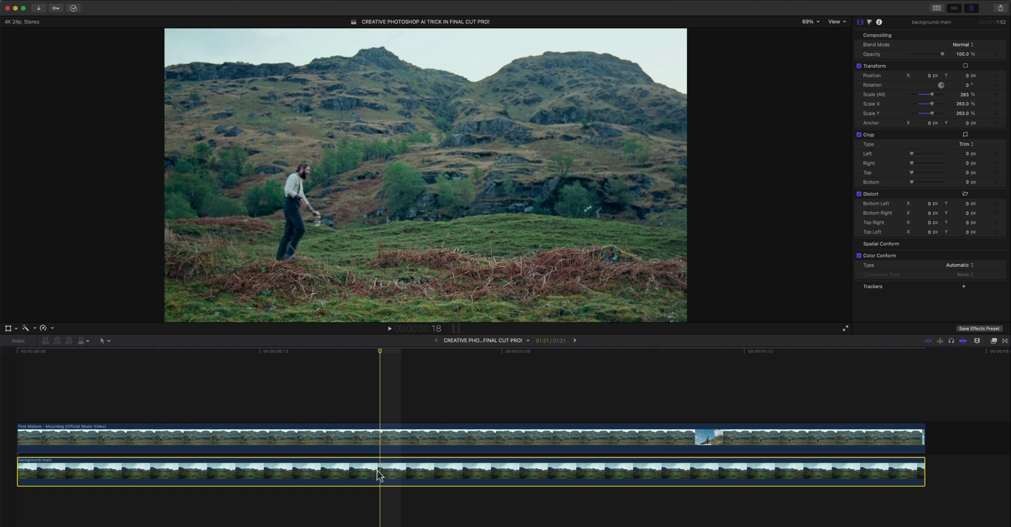
- Apply a Shape Mask from Masks and Keying to the upper music video clip
left_click(379, 444)
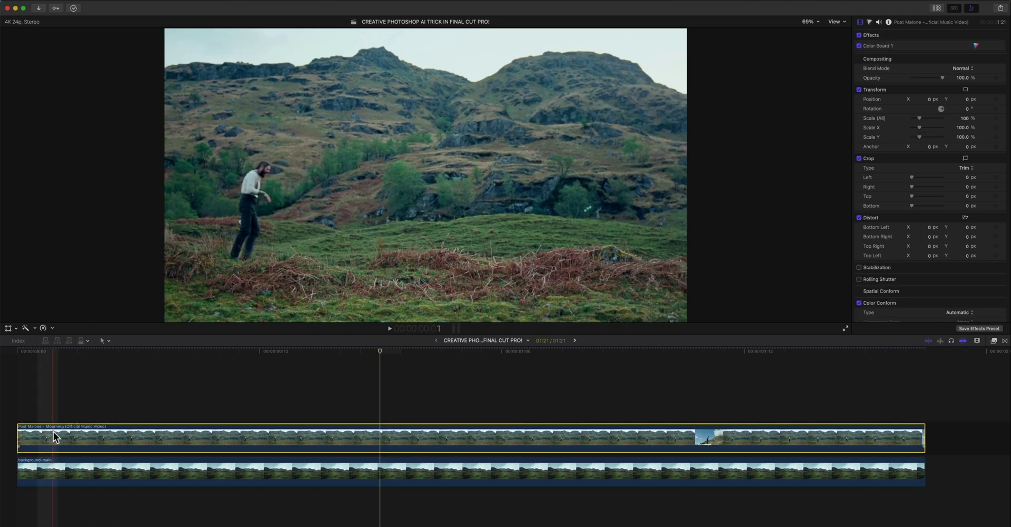
key("Left")
left_click(994, 342)
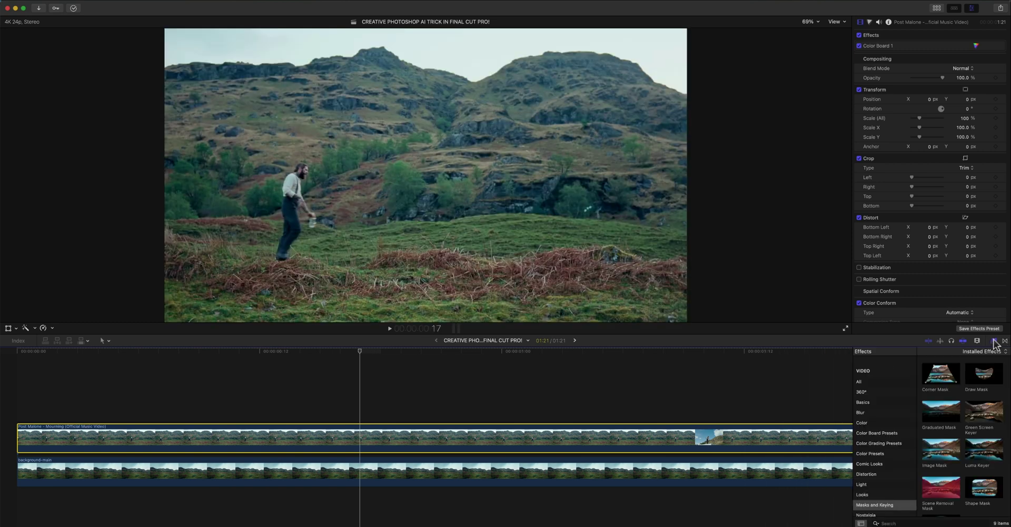
scroll(894, 421, "down", 3)
left_click(874, 457)
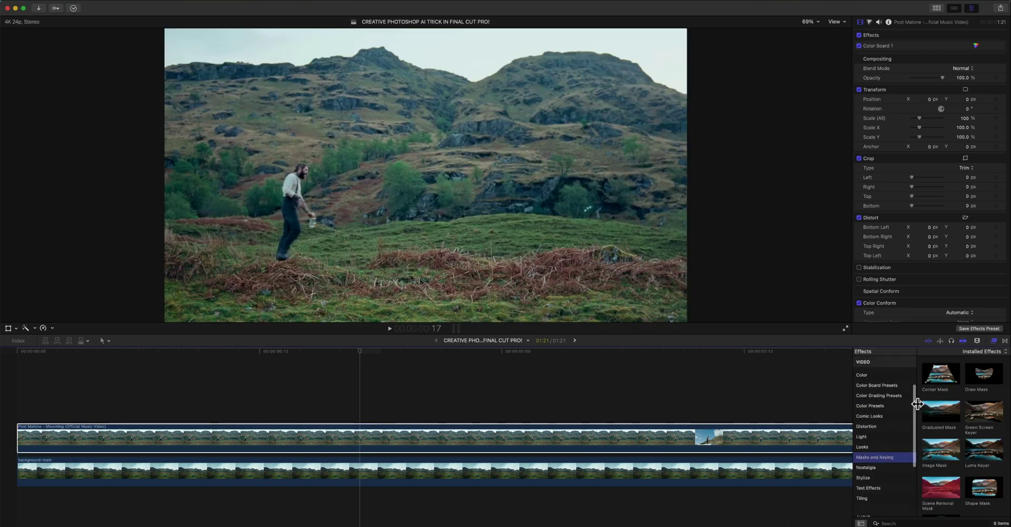
scroll(928, 394, "down", 1)
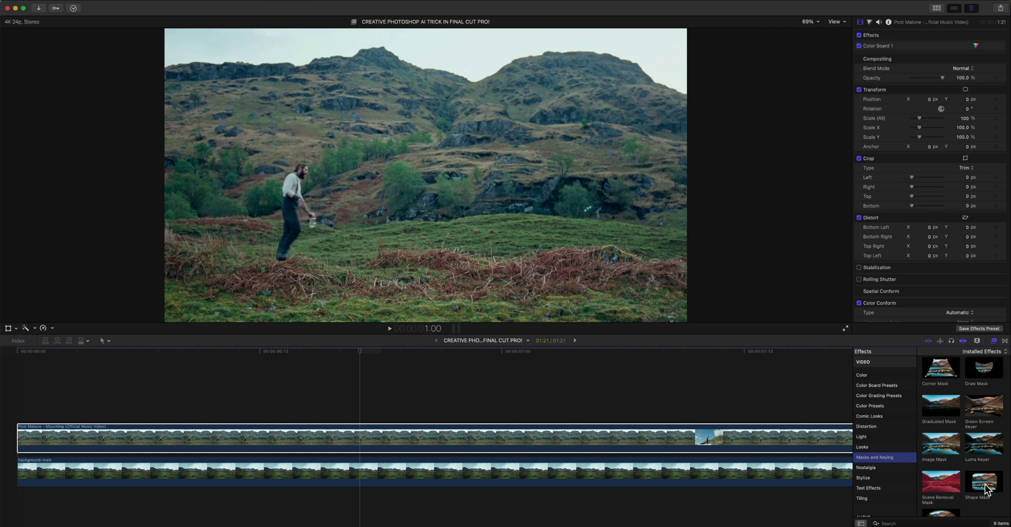
left_click_drag(984, 487, 519, 439)
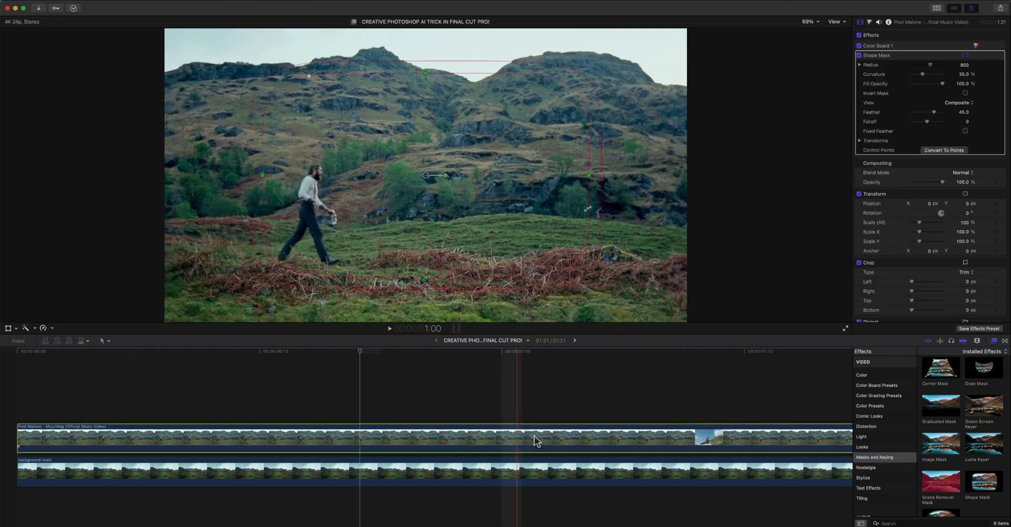
- Move the Shape Mask over the walking man on the left and shrink it around him
left_click(994, 340)
left_click_drag(426, 175, 292, 198)
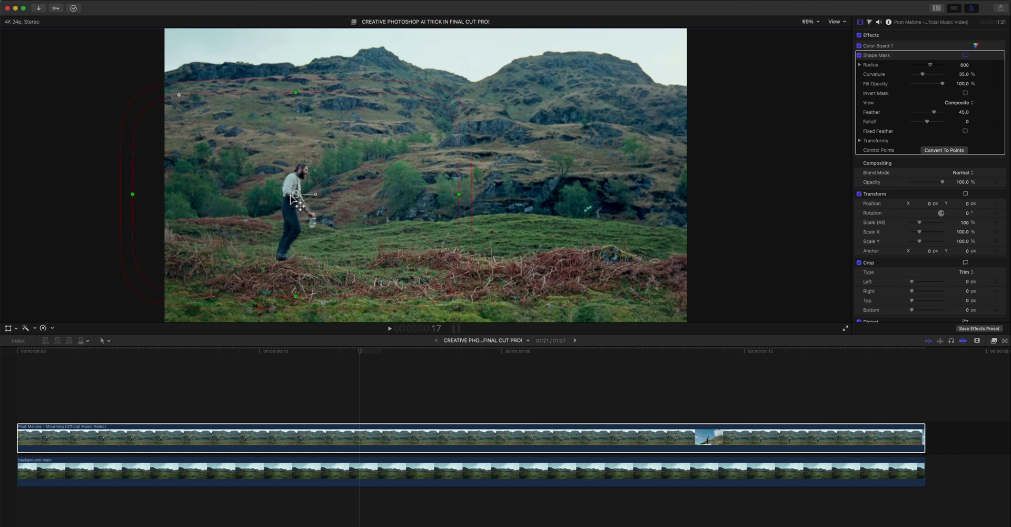
left_click_drag(34, 354, 19, 354)
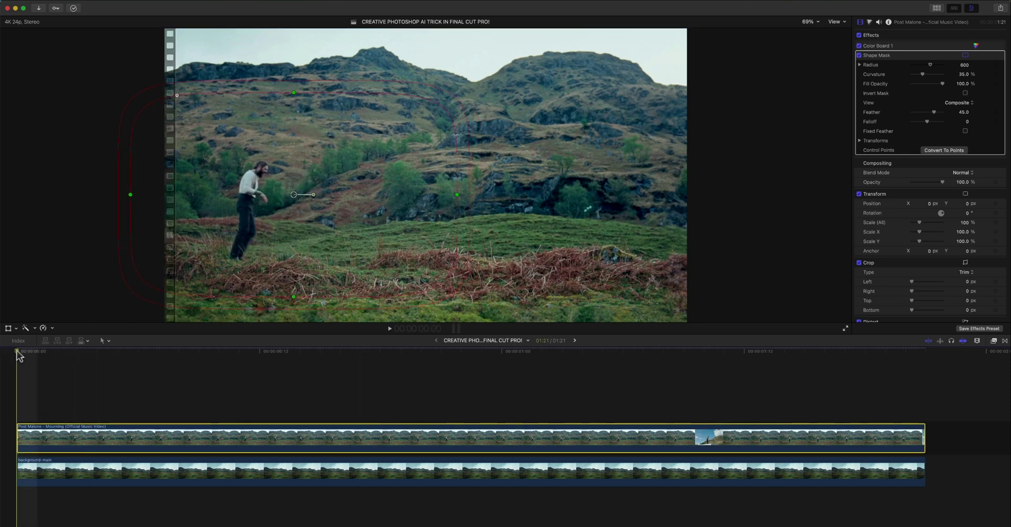
left_click_drag(334, 103, 348, 105)
- Show the Shape Mask's position, rotation and scale transforms in the inspector
key("space")
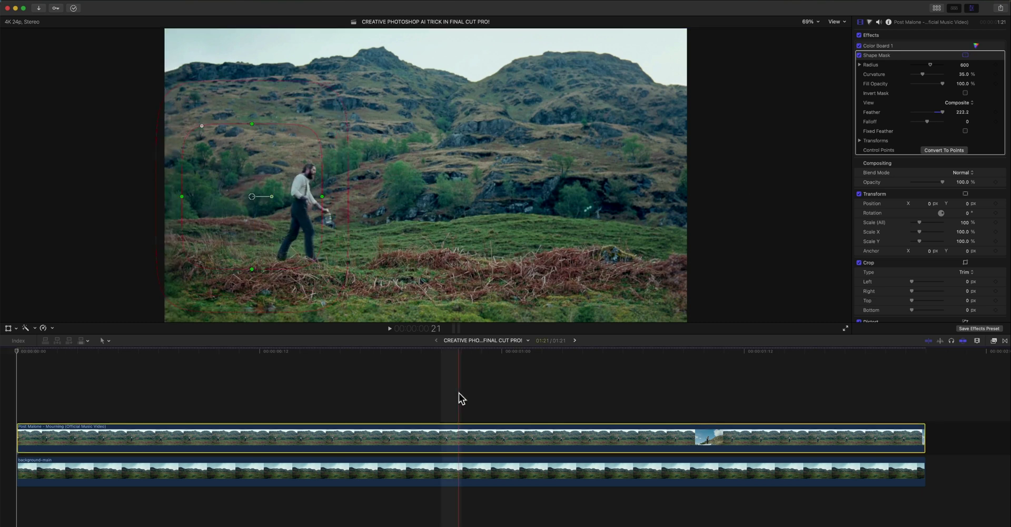
key("Home")
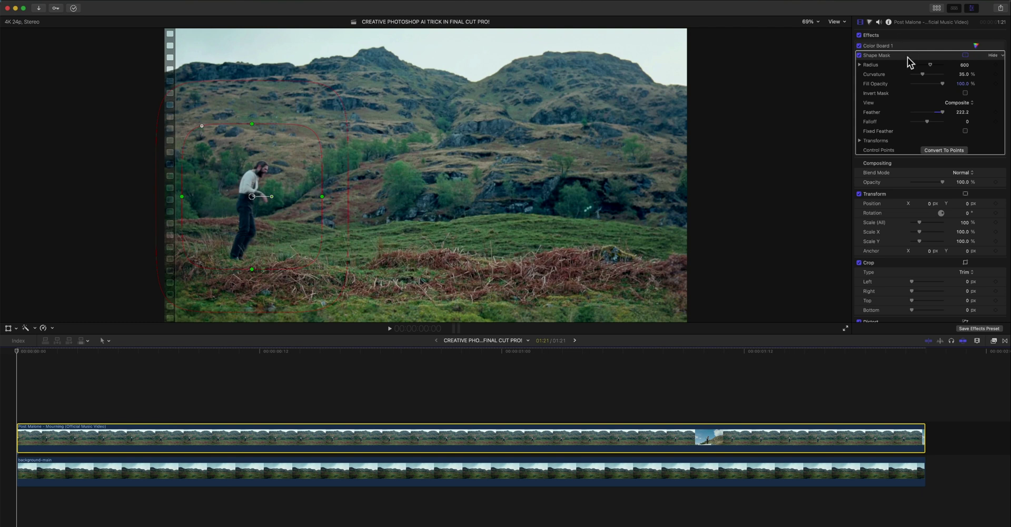
left_click(910, 62)
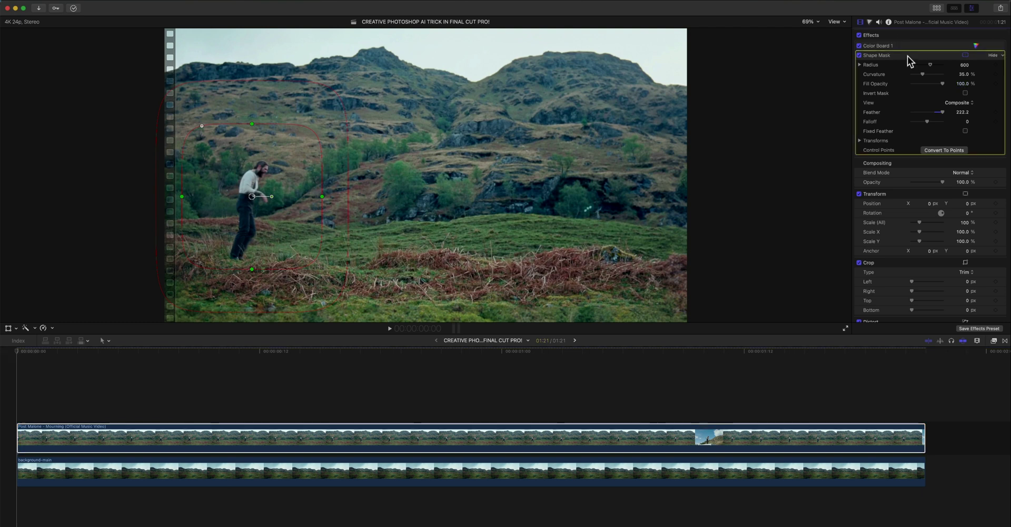
left_click(972, 8)
left_click(971, 8)
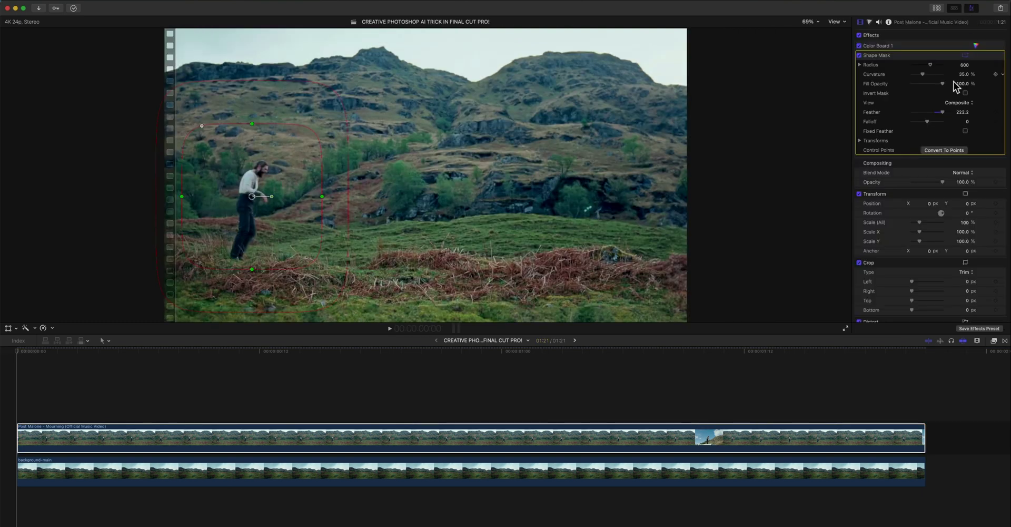
left_click(860, 141)
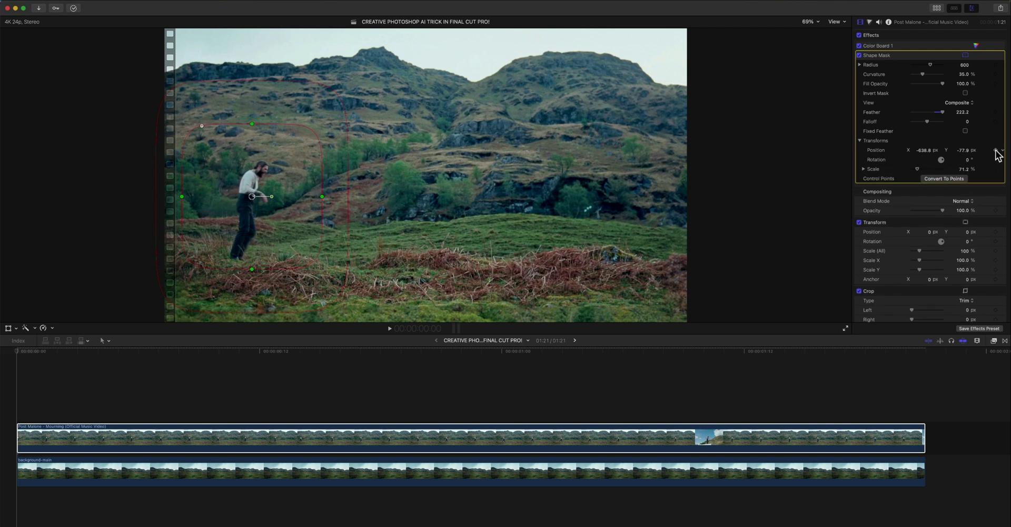
- Shift the mask right to follow the walking man and scrub the clip to check it
left_click(23, 350)
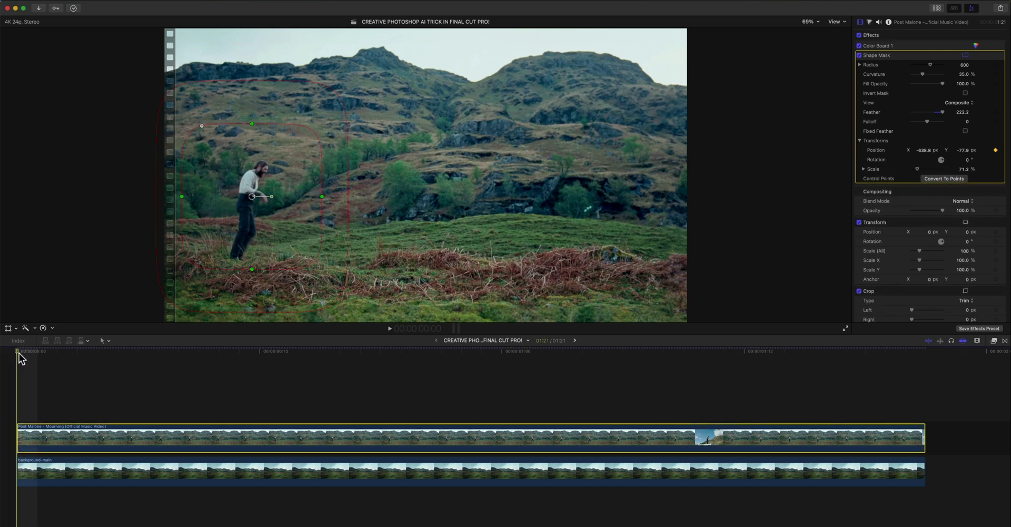
key("space")
left_click_drag(251, 198, 276, 197)
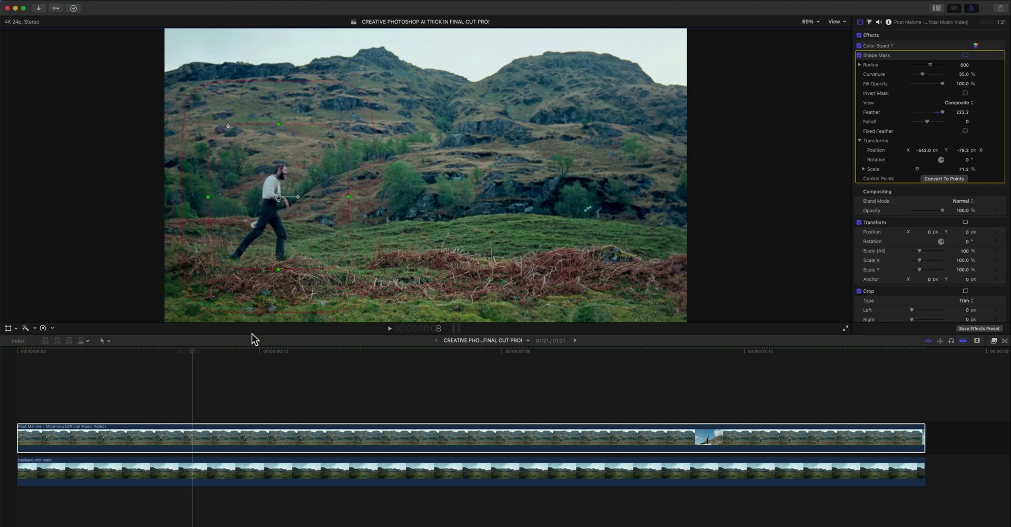
left_click(330, 352)
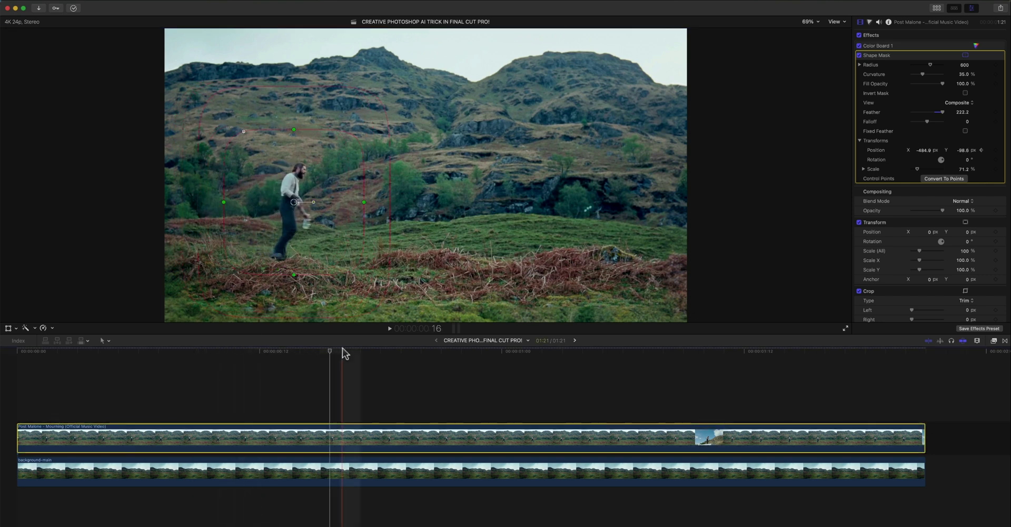
left_click_drag(343, 352, 132, 354)
left_click(917, 197)
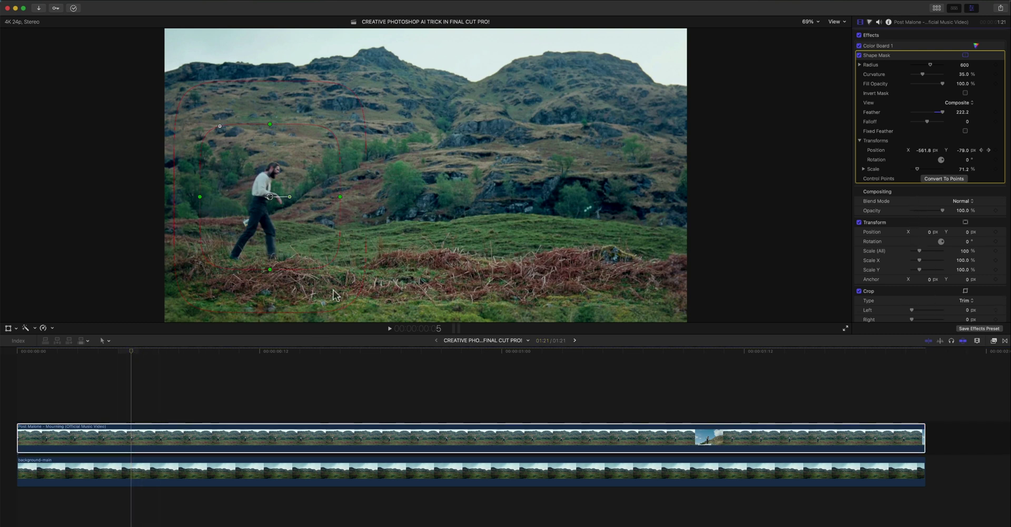
left_click(928, 188)
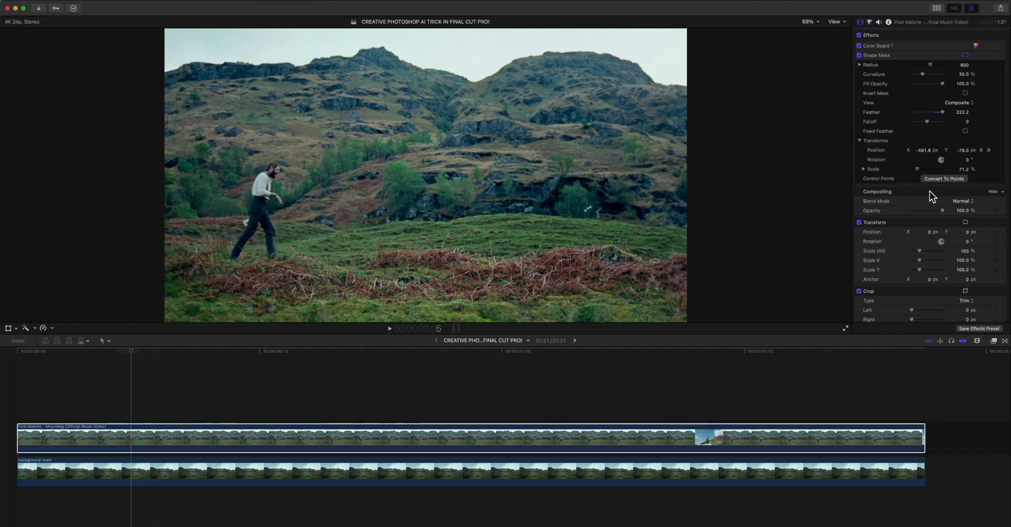
- Toggle the music video clip off and on with V to compare against the background
left_click(909, 127)
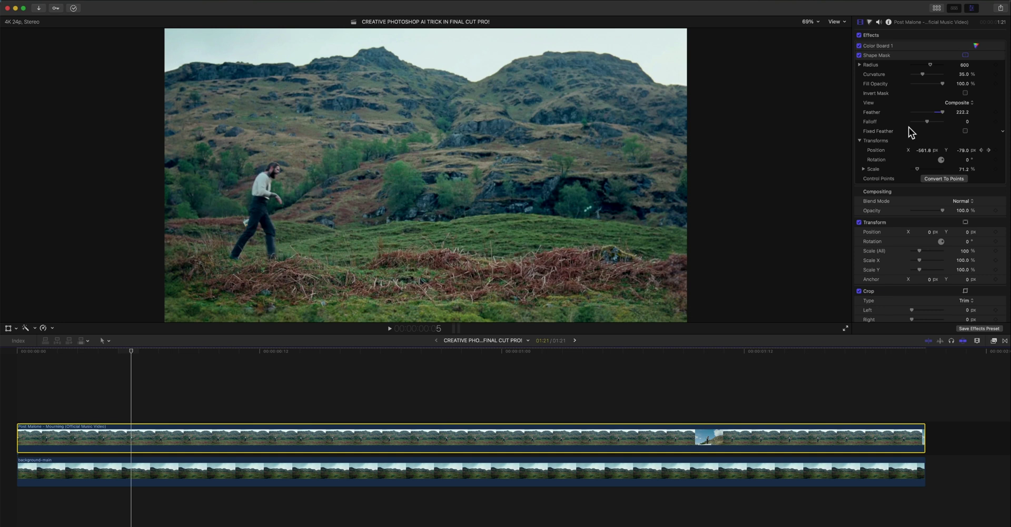
key("v")
key("v")
key("v")
key("v")
key("v")
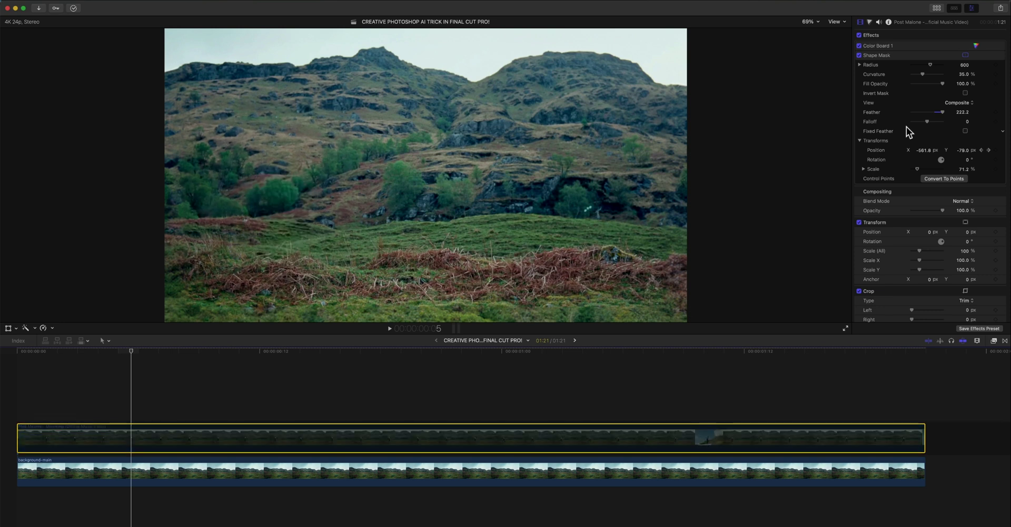
key("v")
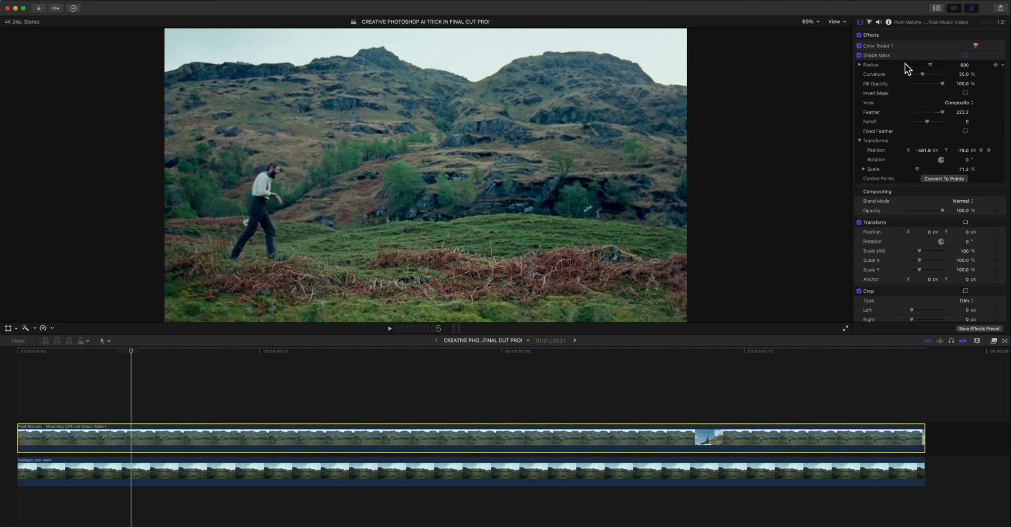
- Set the Color Board Exposure Global puck to about 0% on the masked music video clip
left_click(869, 22)
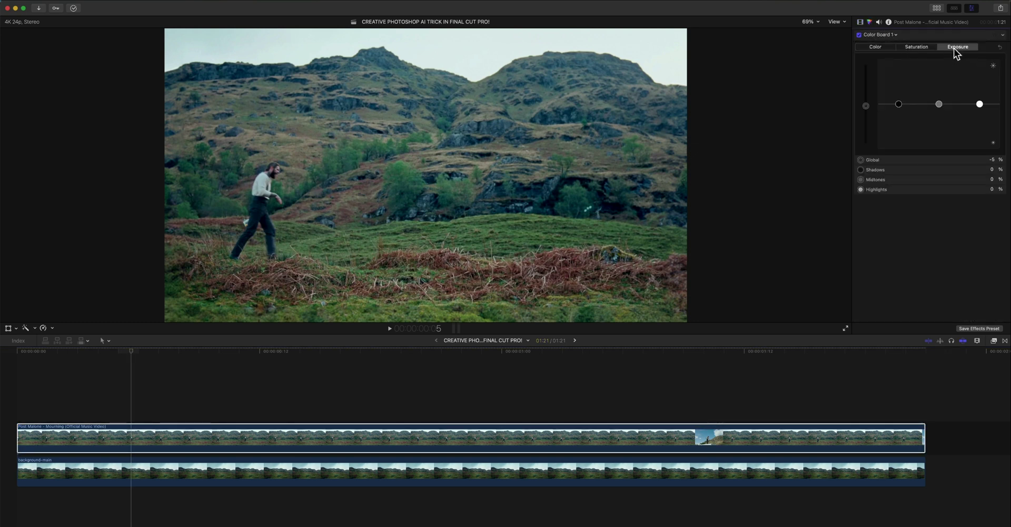
left_click_drag(867, 103, 866, 102)
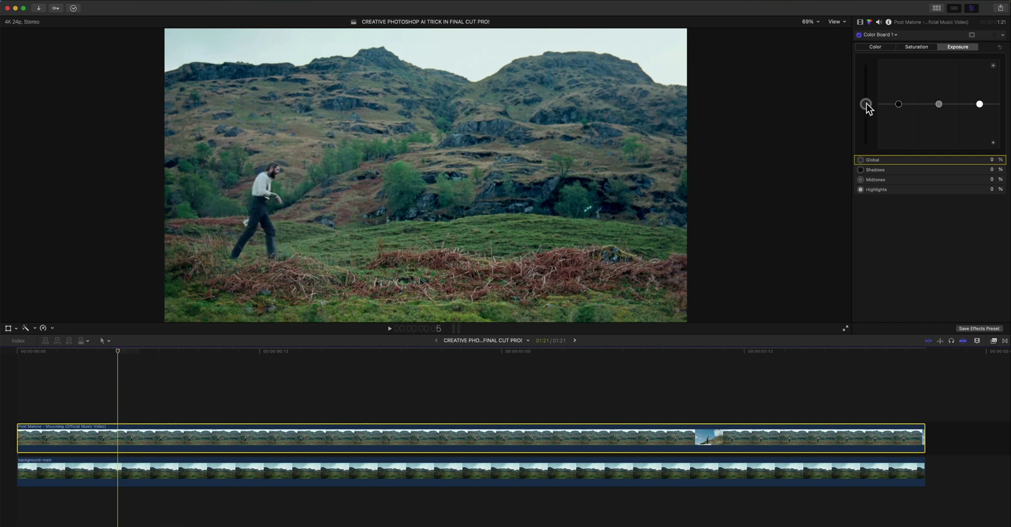
left_click_drag(866, 103, 867, 106)
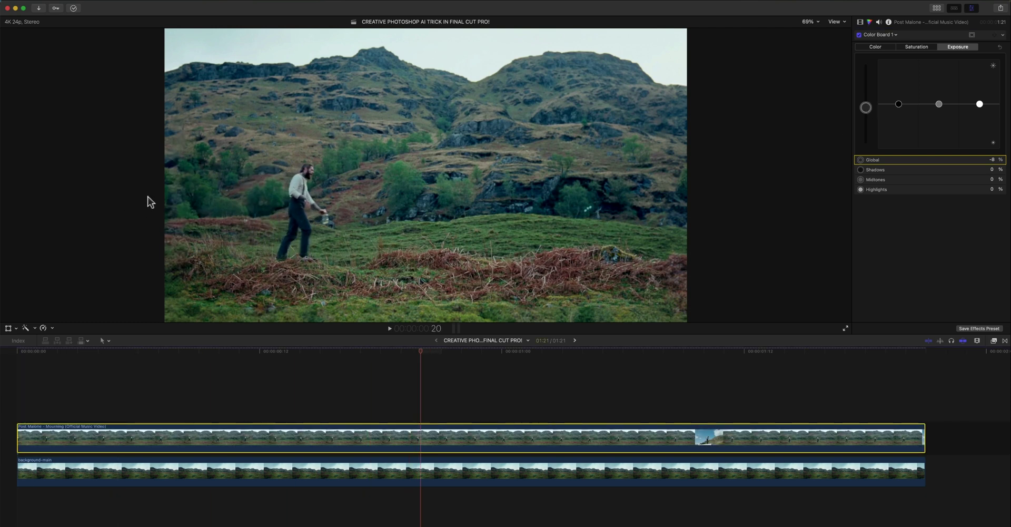
left_click(29, 352)
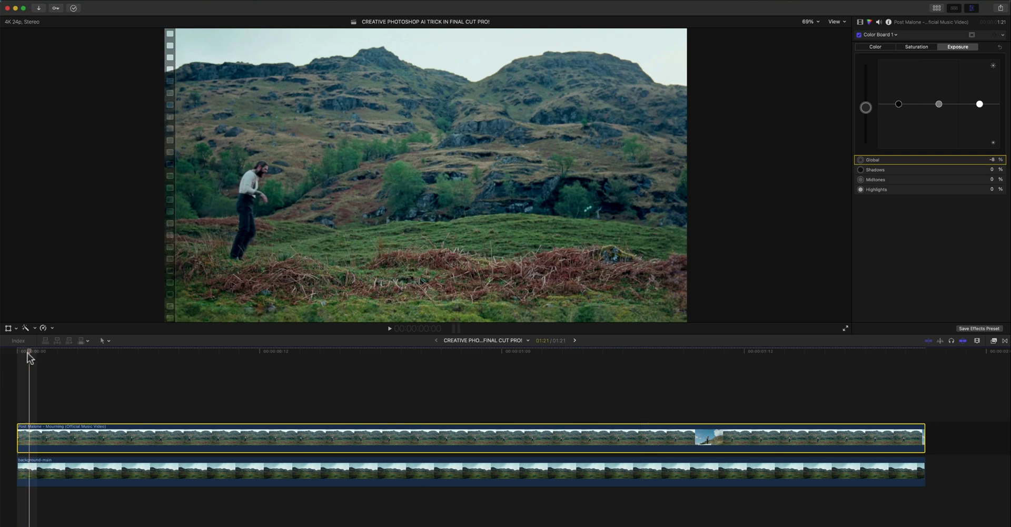
left_click(860, 21)
- Nudge the Shape Mask right to -580.5, -75.7, preview playback, and select both timeline clips
left_click(118, 335)
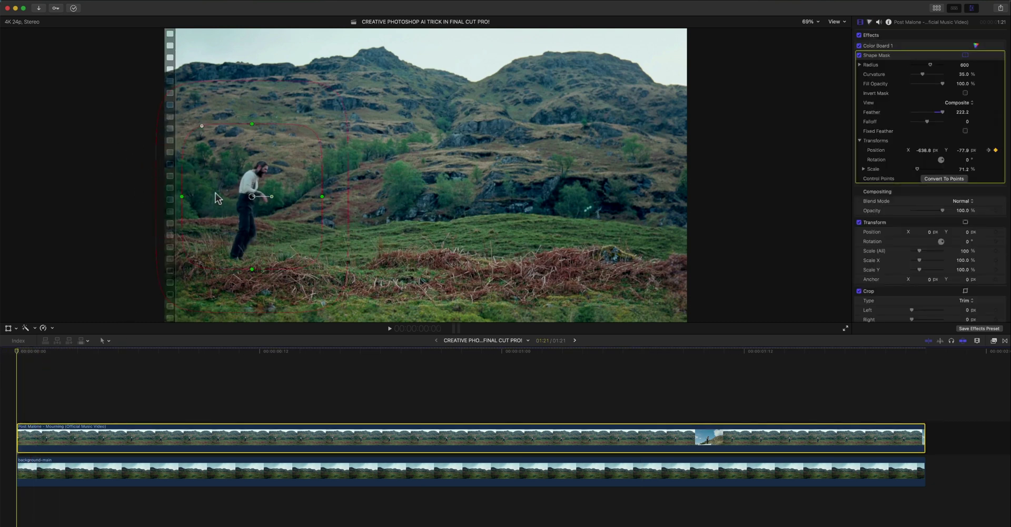
left_click_drag(252, 197, 260, 197)
left_click(2, 405)
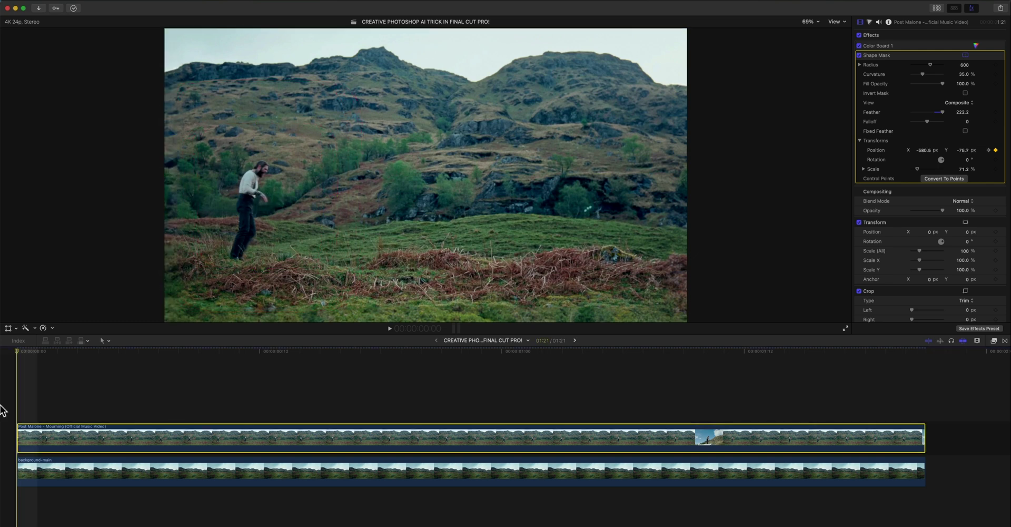
key("space")
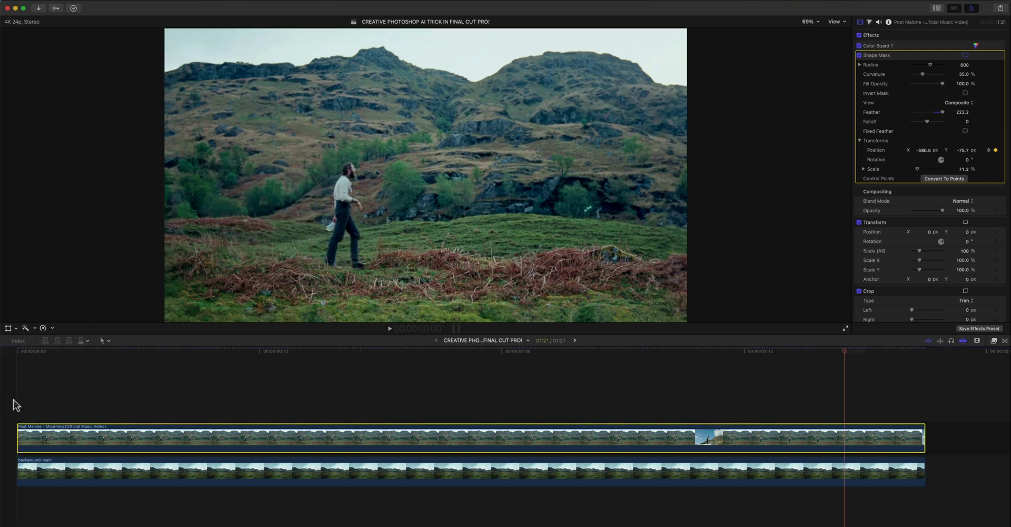
key("space")
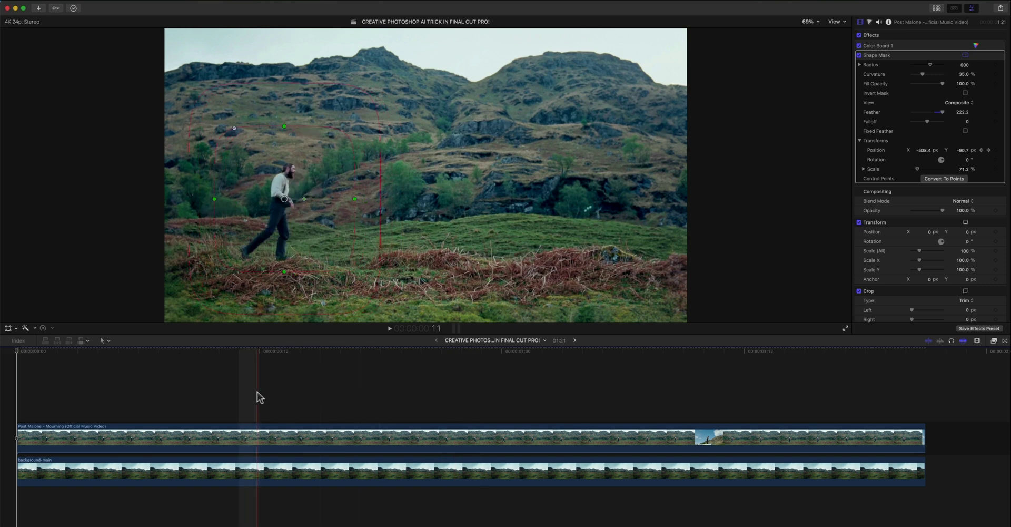
left_click_drag(90, 356, 402, 471)
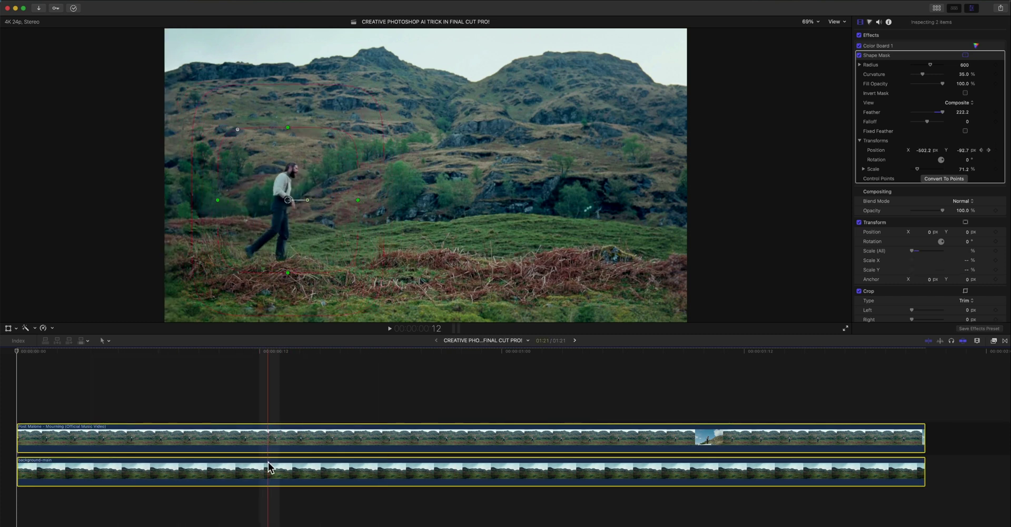
- Combine the man and hillside clips into a compound clip named main1
key("alt+g")
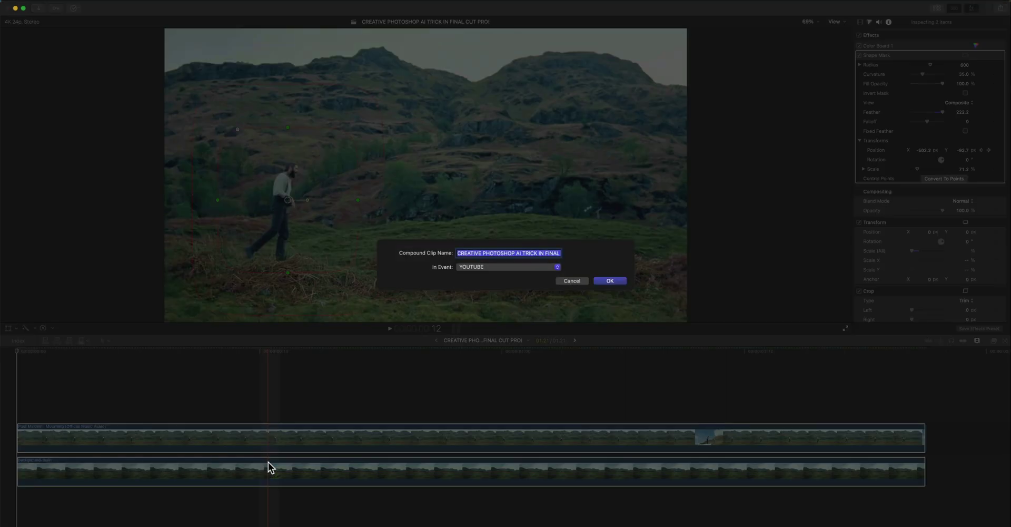
type("main1")
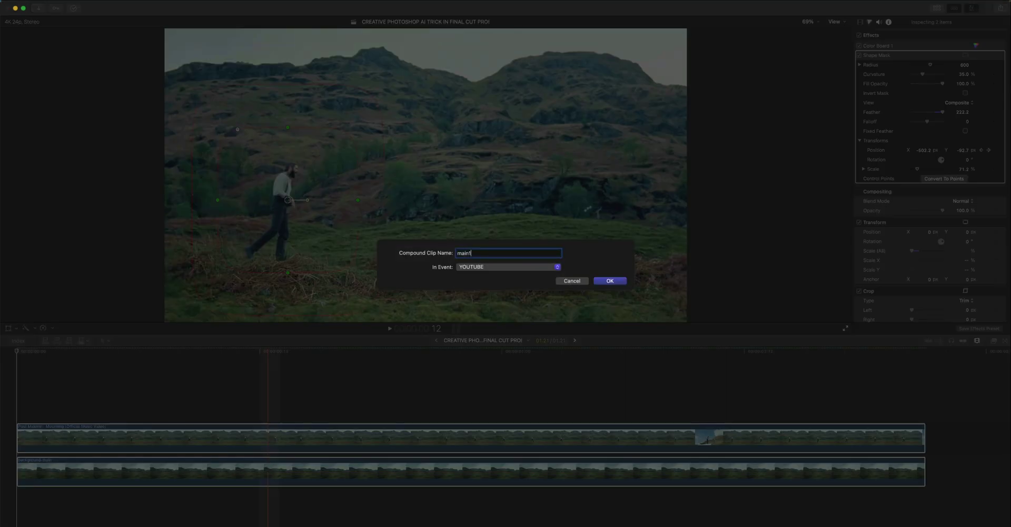
key("Return")
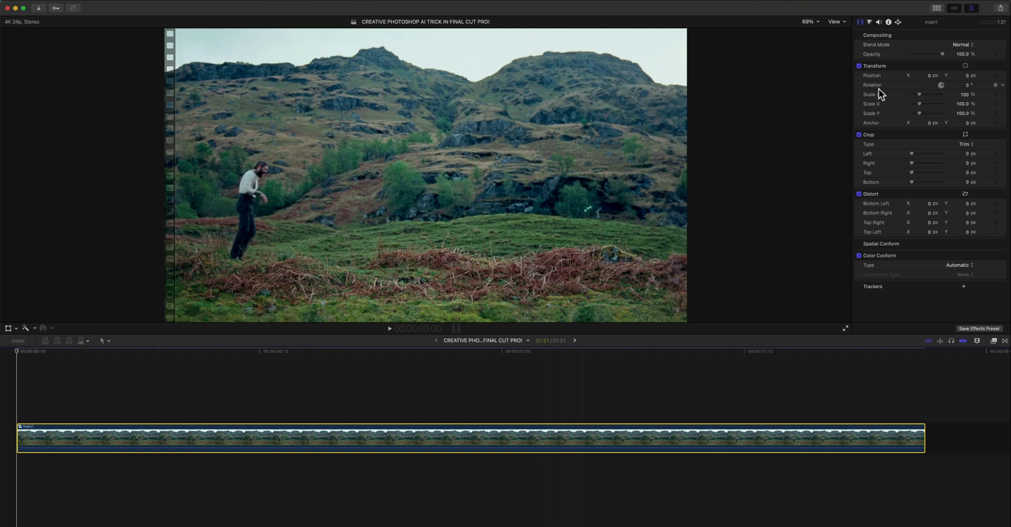
- Scale the main1 compound clip to 39% and preview the result
left_click_drag(965, 94, 931, 94)
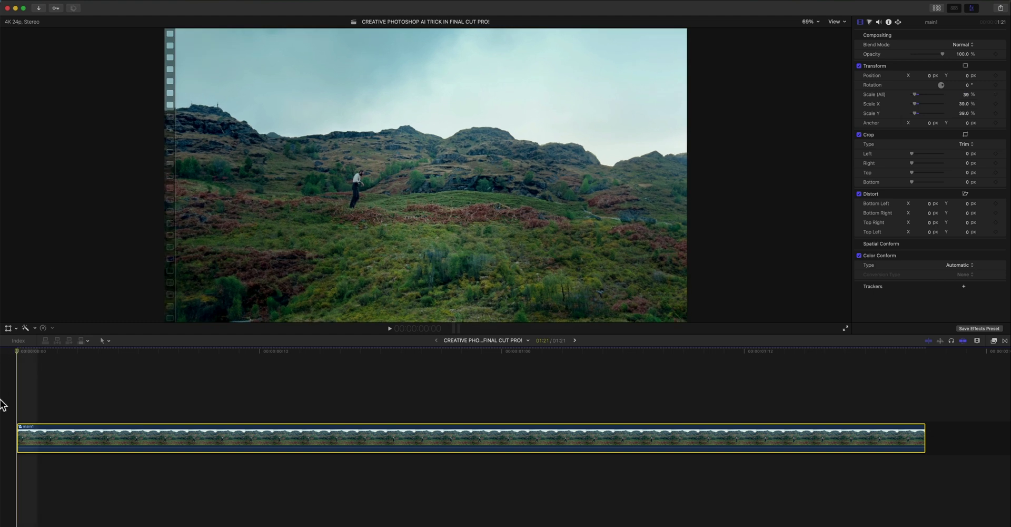
key("space")
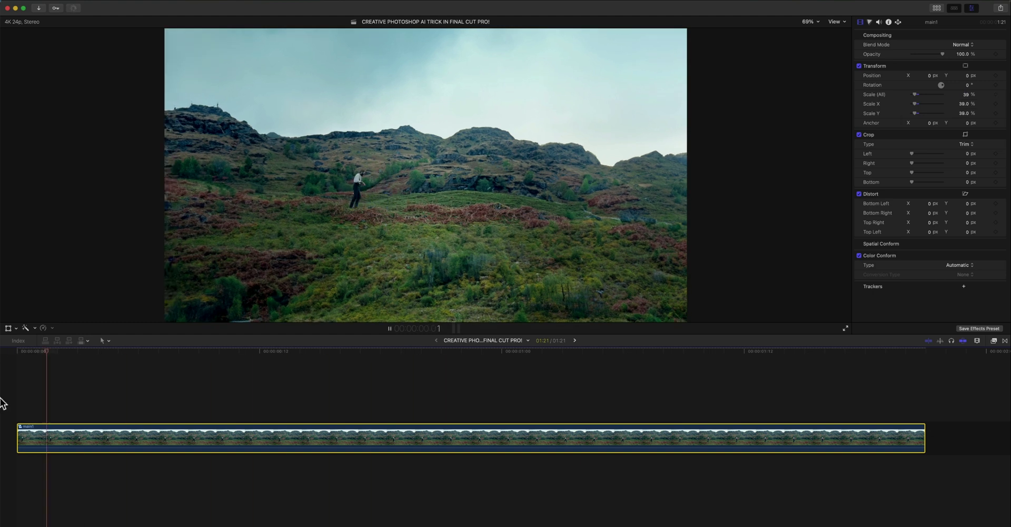
key("space")
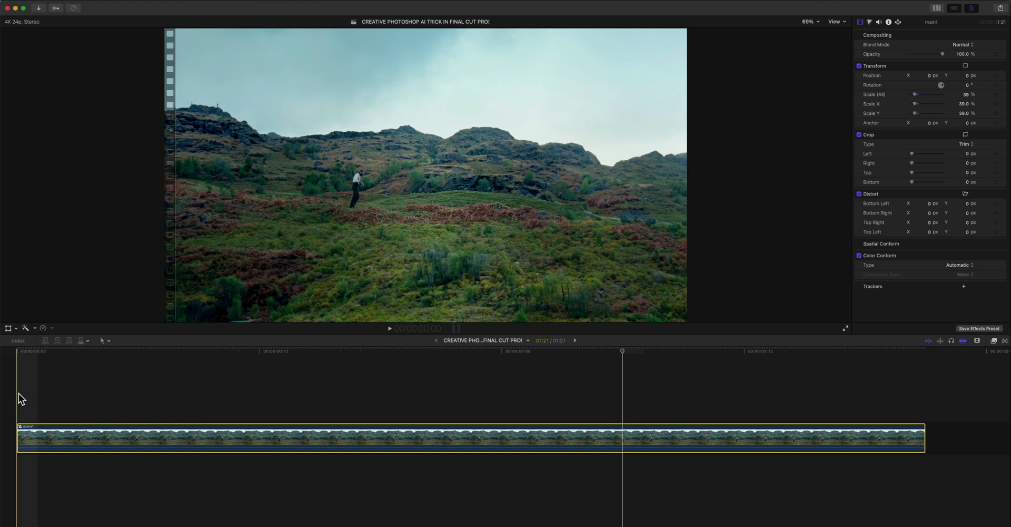
key("space")
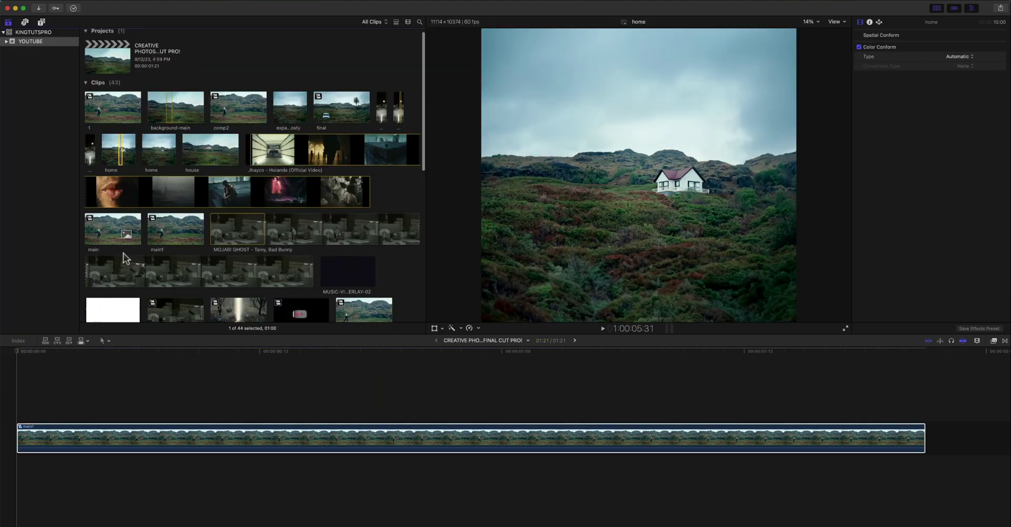
- Place the home clip from the browser on a track above main1
left_click_drag(118, 152, 68, 369)
key("ctrl+super+1")
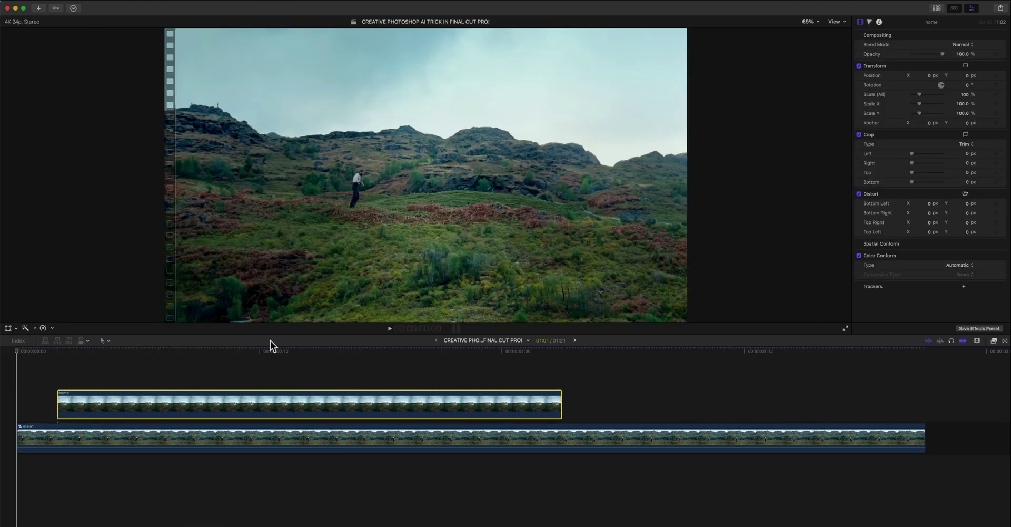
left_click(231, 351)
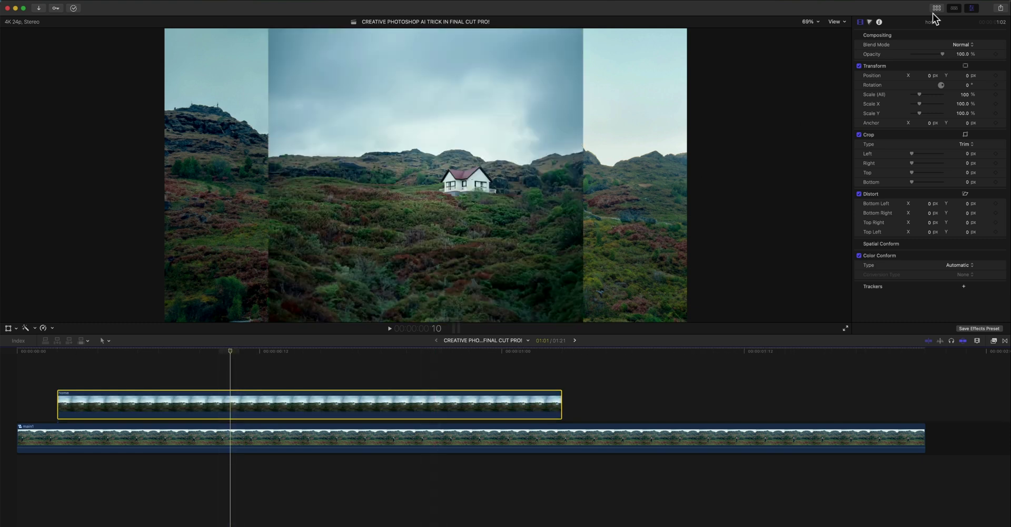
- Enlarge the home clip to 187%, trying Difference blending before returning to Normal
left_click(956, 45)
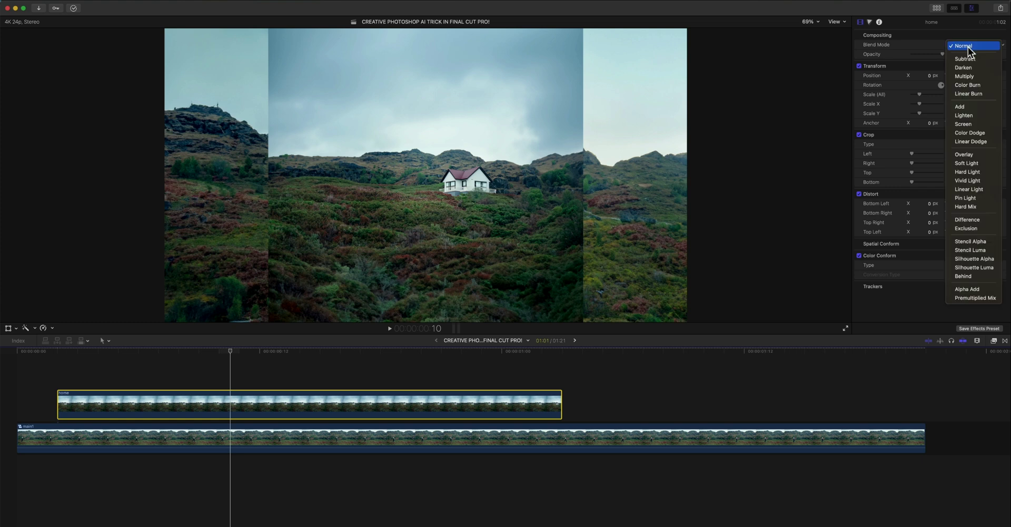
left_click(975, 220)
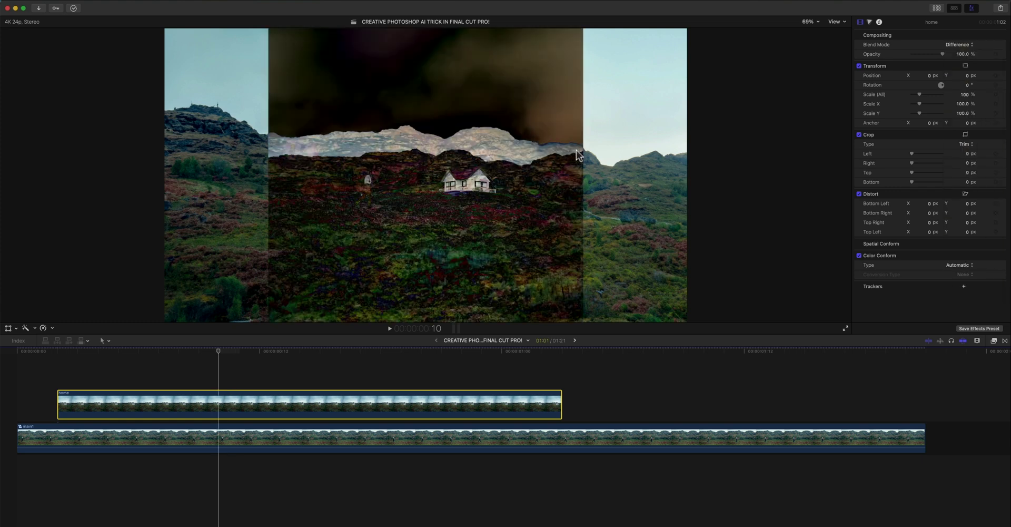
left_click(316, 168)
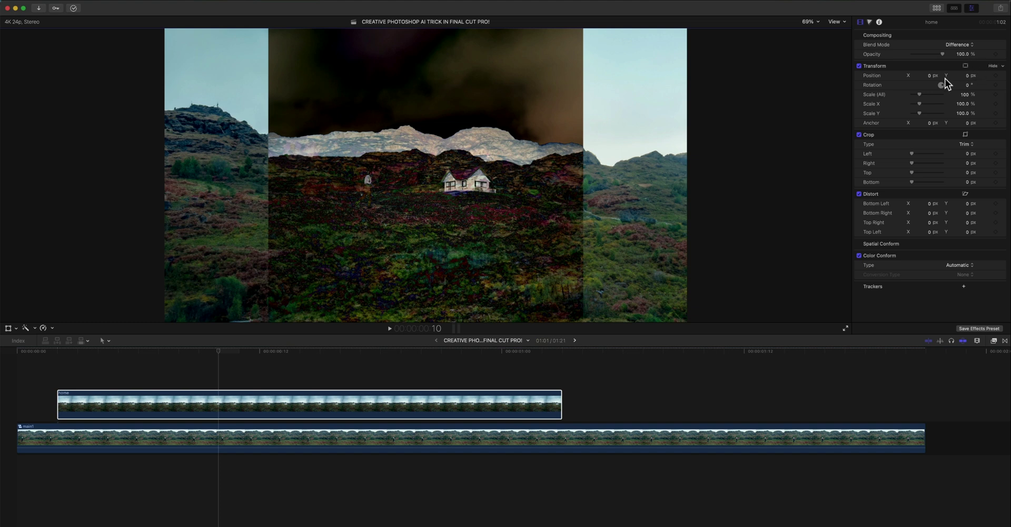
left_click_drag(965, 95, 988, 94)
left_click(958, 44)
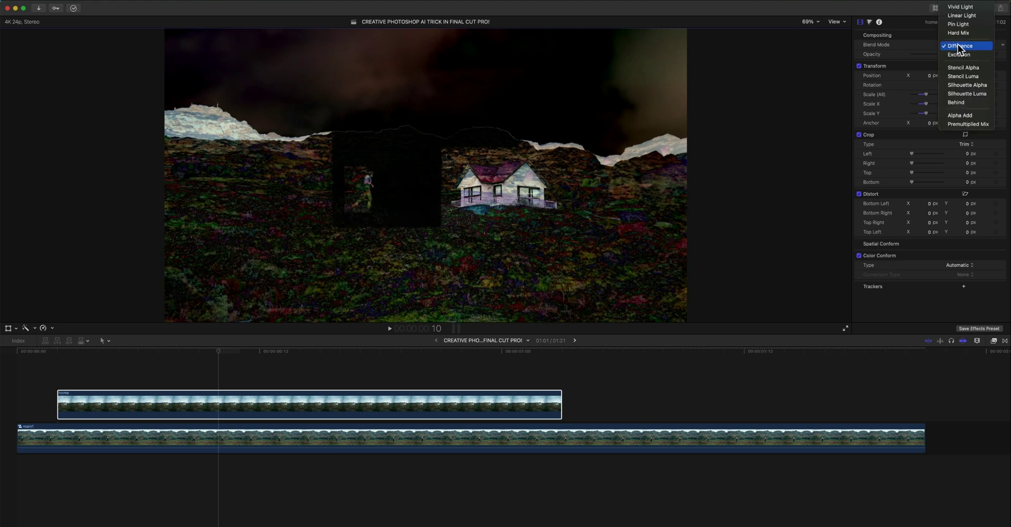
left_click(961, 8)
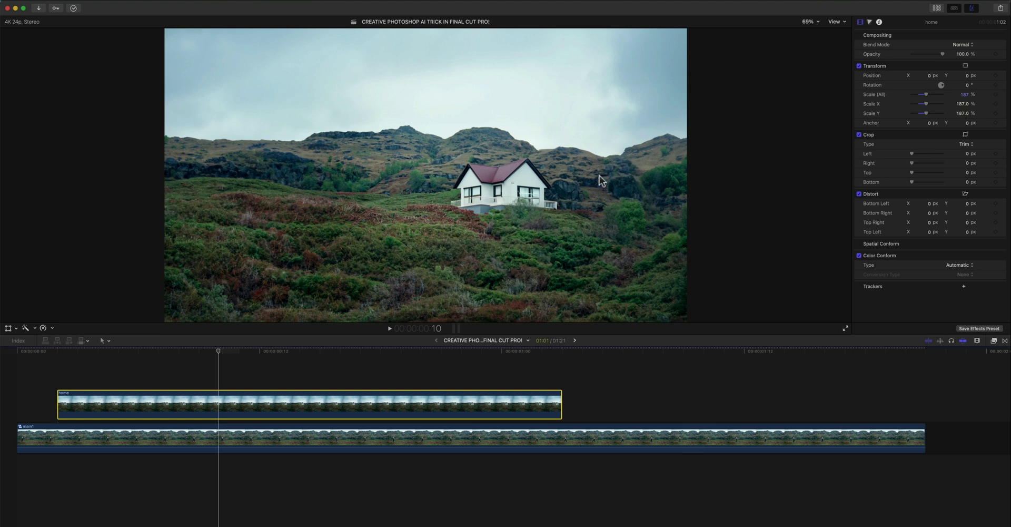
- Apply a Draw Mask to the home clip and outline the white house with points
left_click(993, 341)
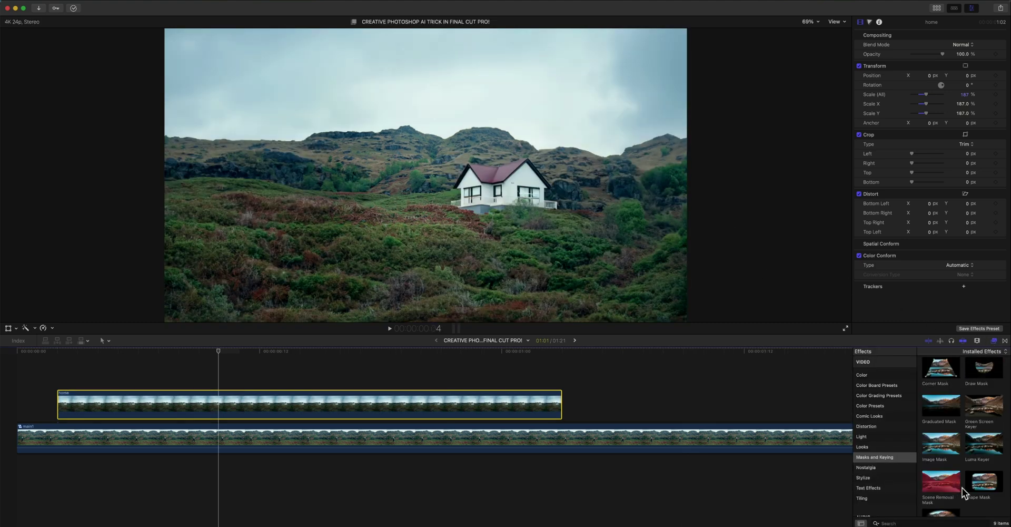
mouse_move(990, 369)
left_mouse_down()
mouse_move(519, 429)
mouse_move(524, 403)
left_mouse_up()
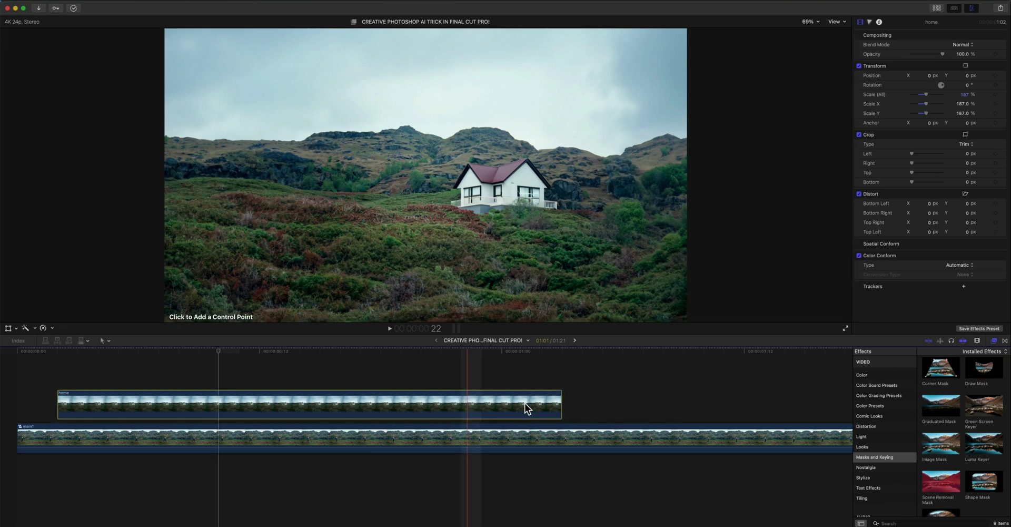
key("super+5")
left_click(468, 147)
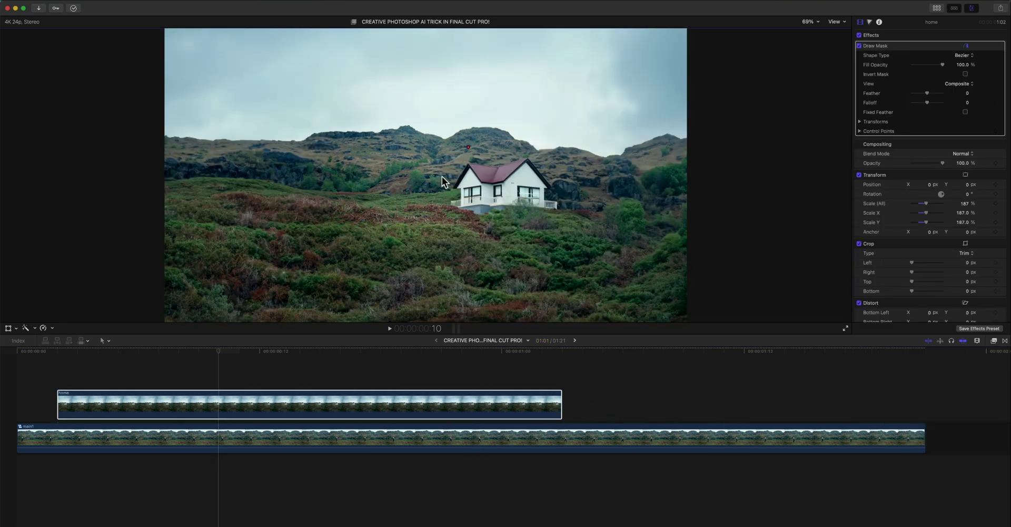
left_click(513, 230)
left_click(530, 144)
left_click(469, 147)
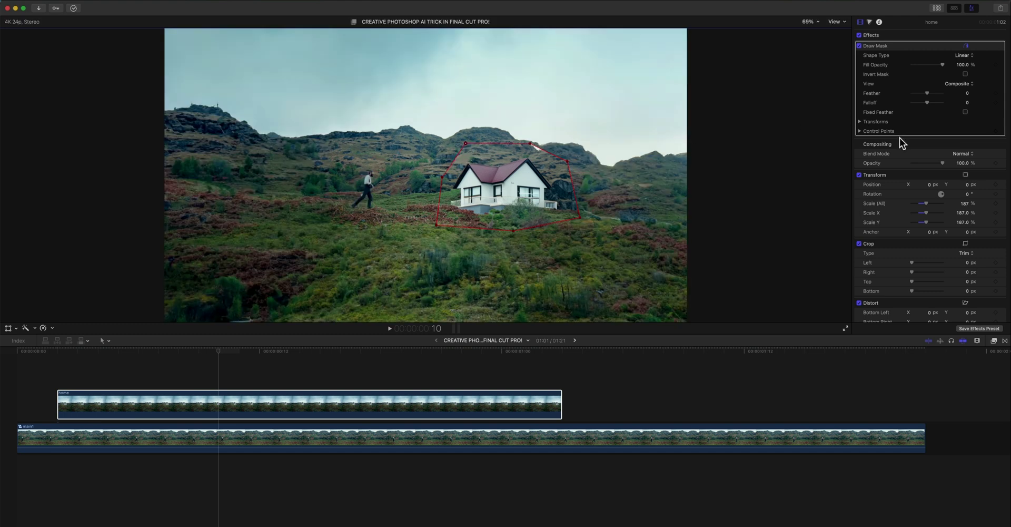
- Feather the house's Draw Mask edge to -219
key("Tab")
left_click(912, 148)
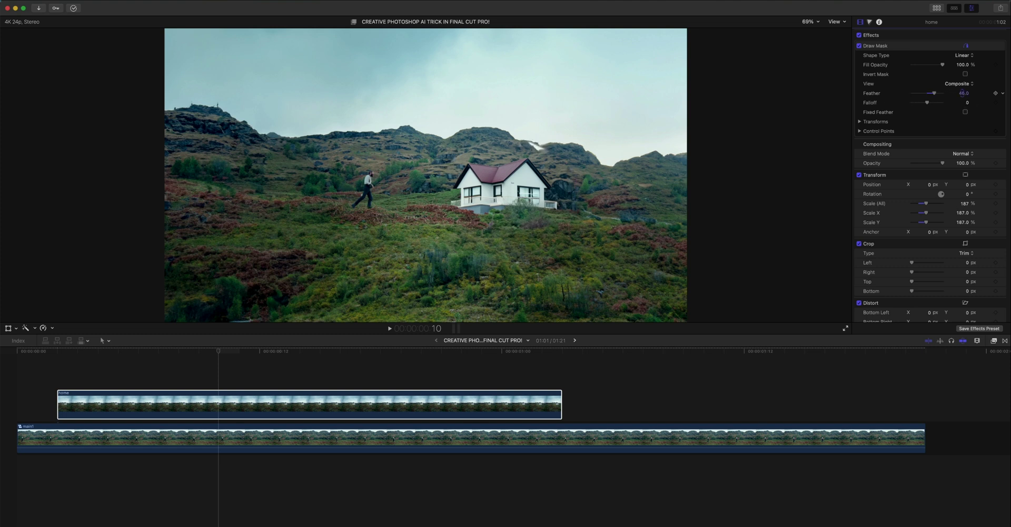
left_click_drag(962, 92, 962, 93)
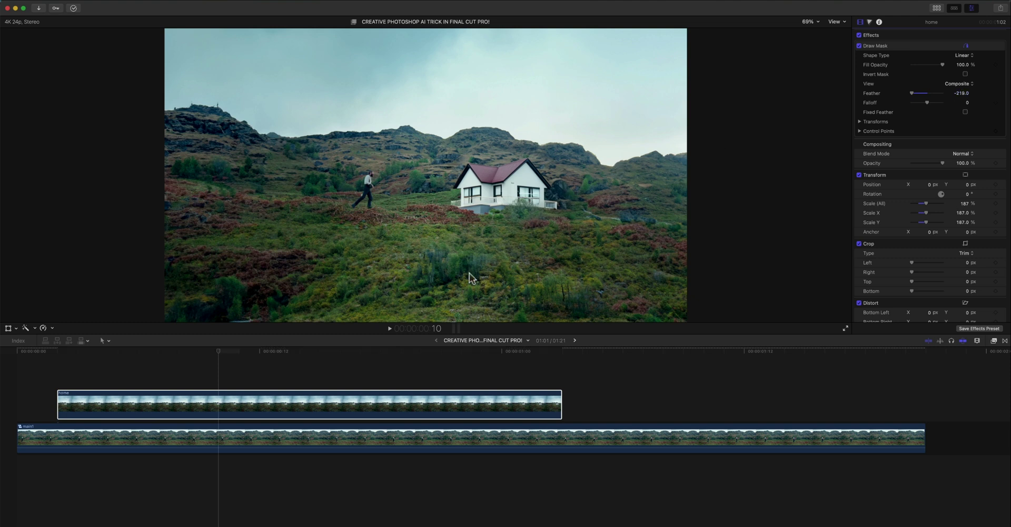
left_click(170, 415)
- Return the old car clip to Normal blending, extend the home clip, and shift the old car clip later
key("space")
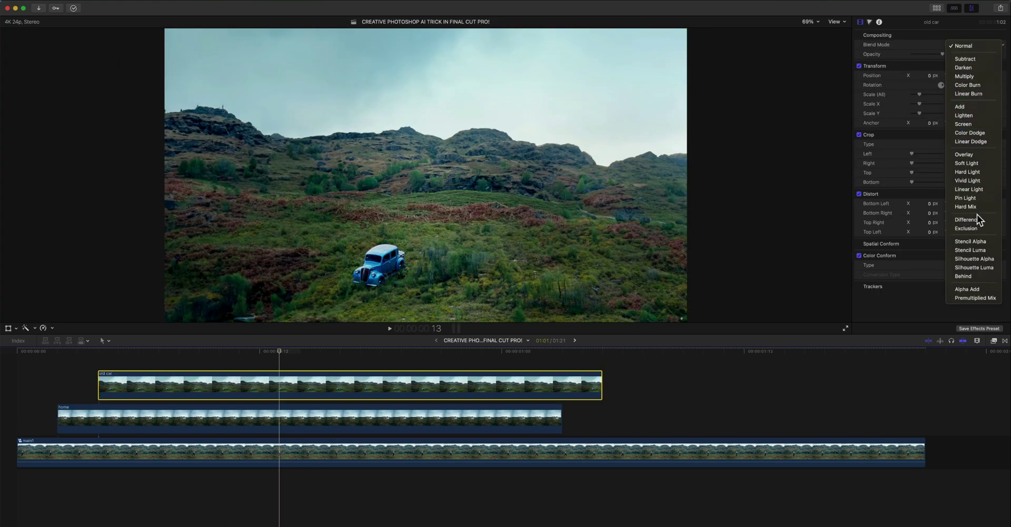
left_click(977, 220)
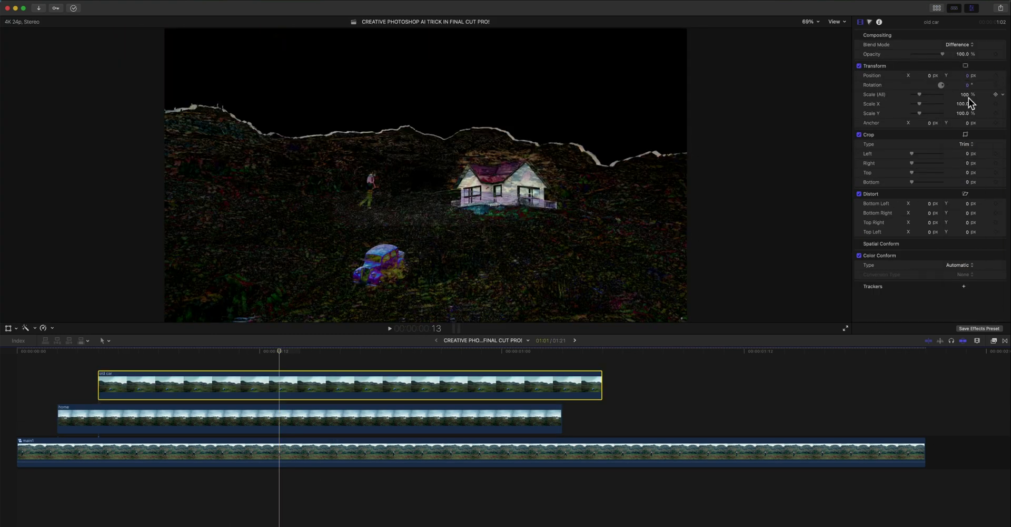
left_click(960, 44)
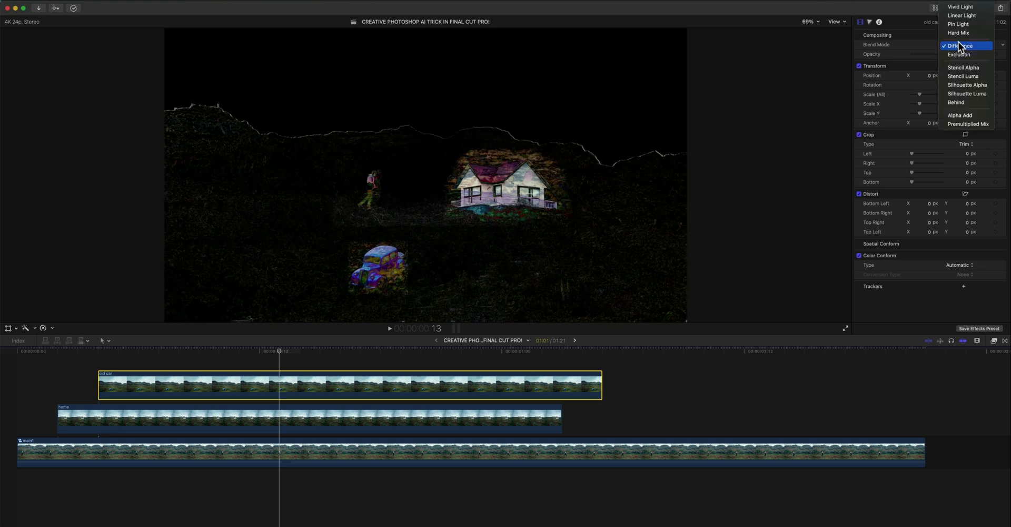
left_click(961, 2)
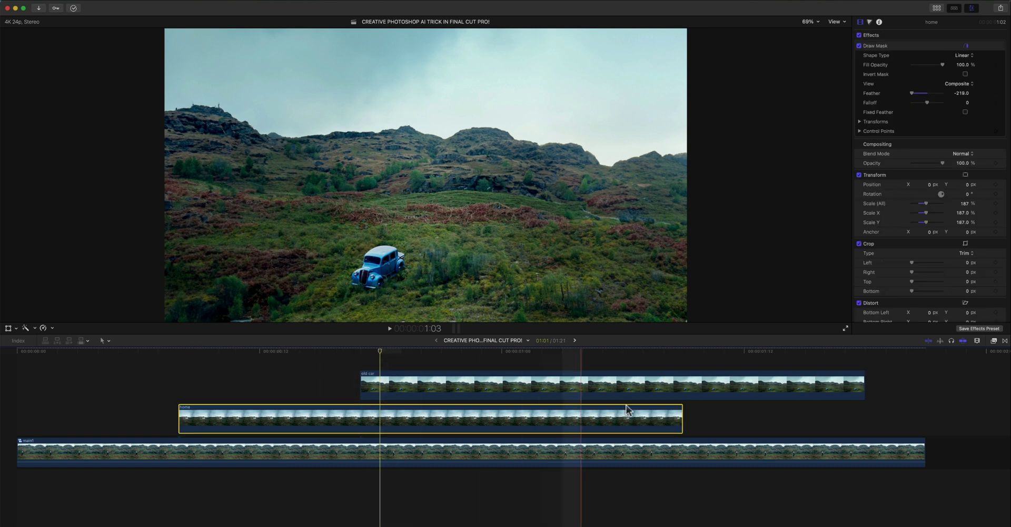
left_click_drag(683, 419, 922, 424)
left_click_drag(416, 390, 474, 387)
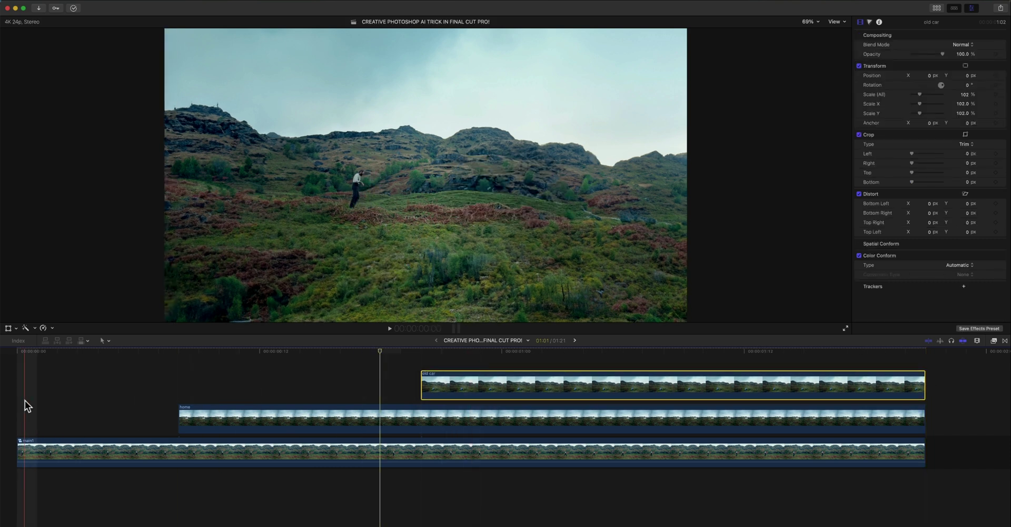
- Apply a Draw Mask to the old car clip and outline the blue car with points
key("super+z")
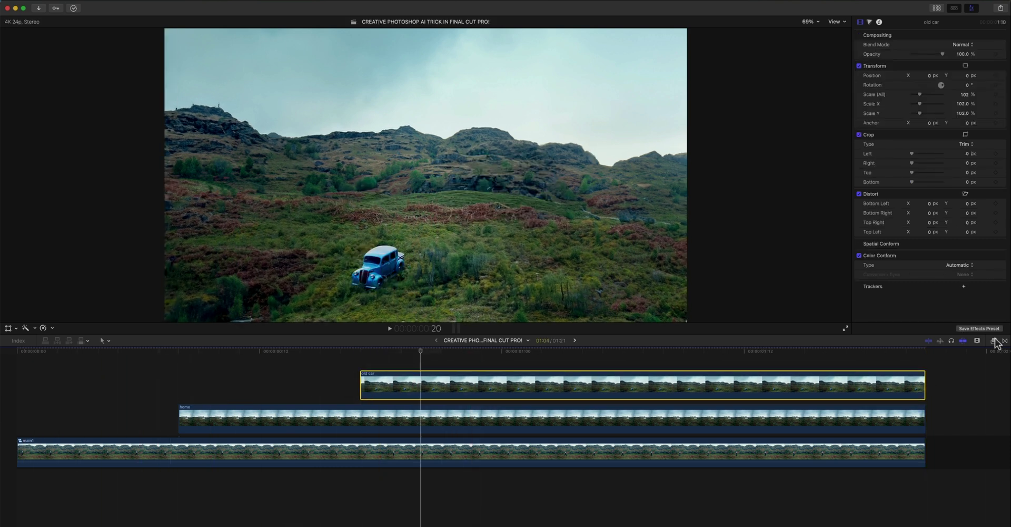
left_click(993, 340)
left_click_drag(988, 387, 575, 384)
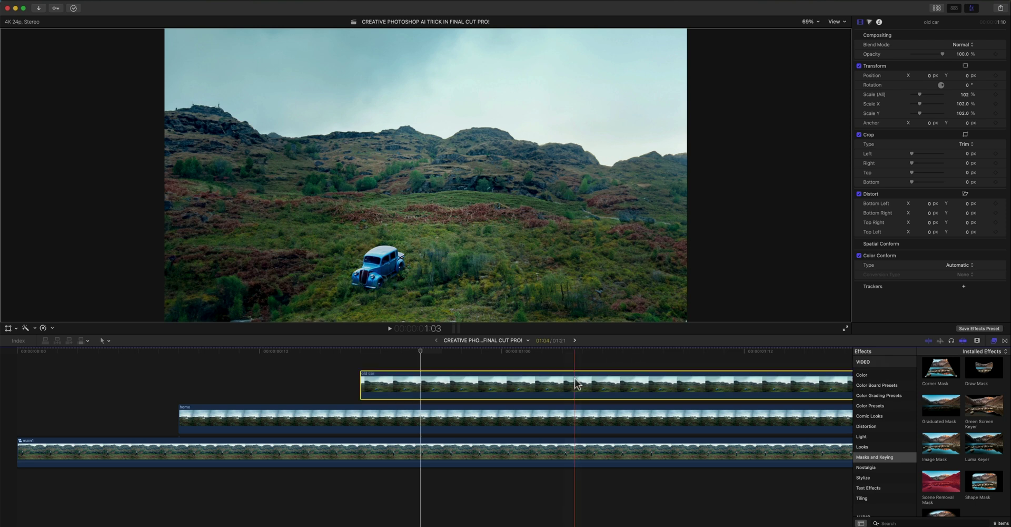
left_click(993, 340)
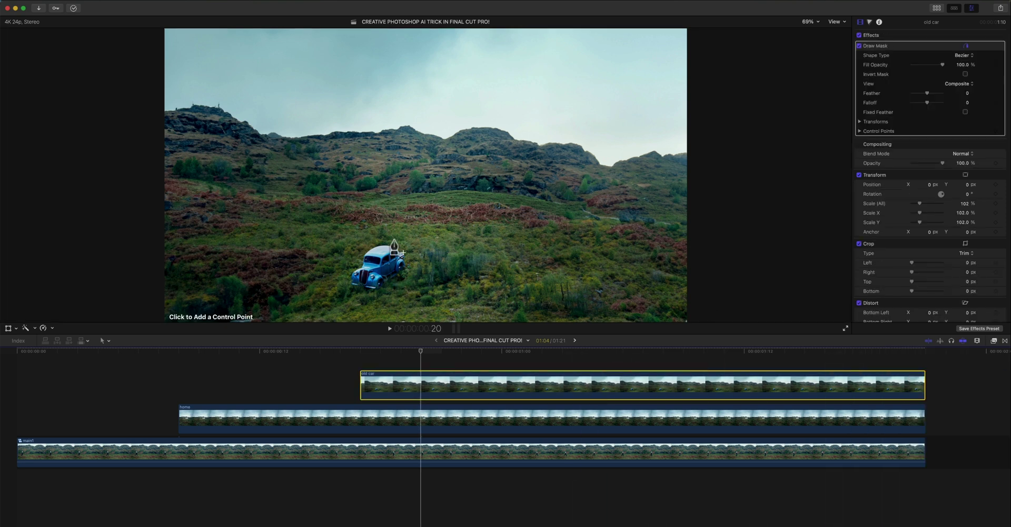
left_click(423, 240)
left_click(337, 293)
left_click(400, 302)
left_click(426, 257)
left_click(423, 240)
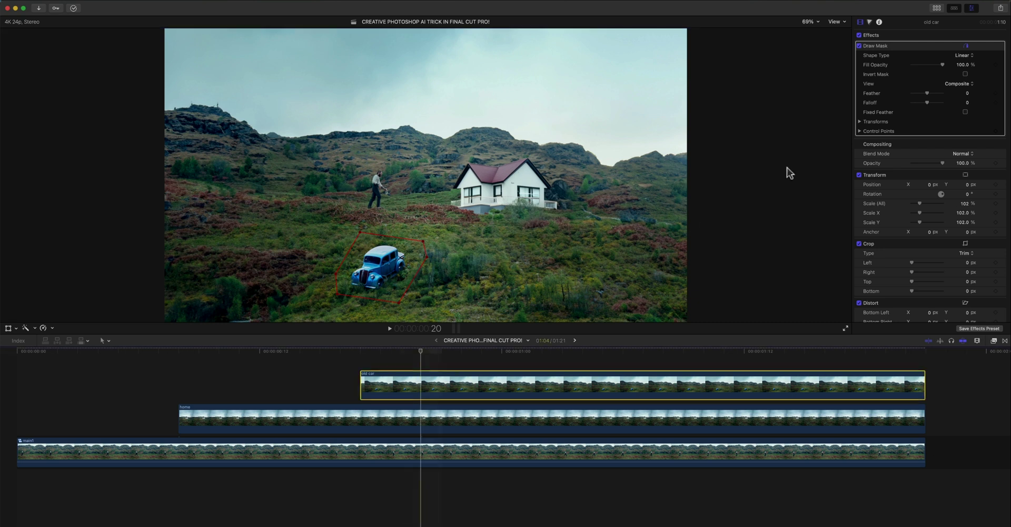
- Feather the car's Draw Mask to 138
left_click_drag(928, 93, 946, 98)
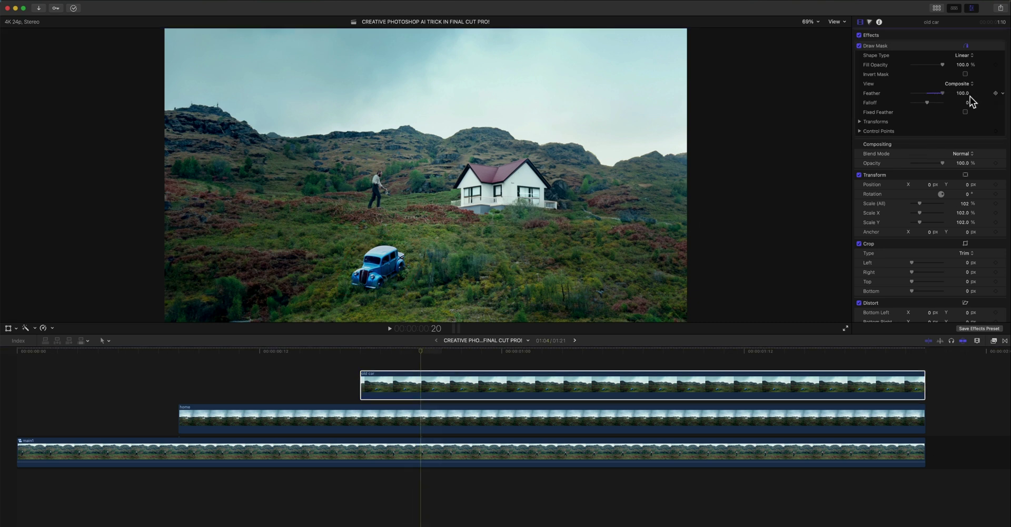
left_click_drag(937, 91, 923, 92)
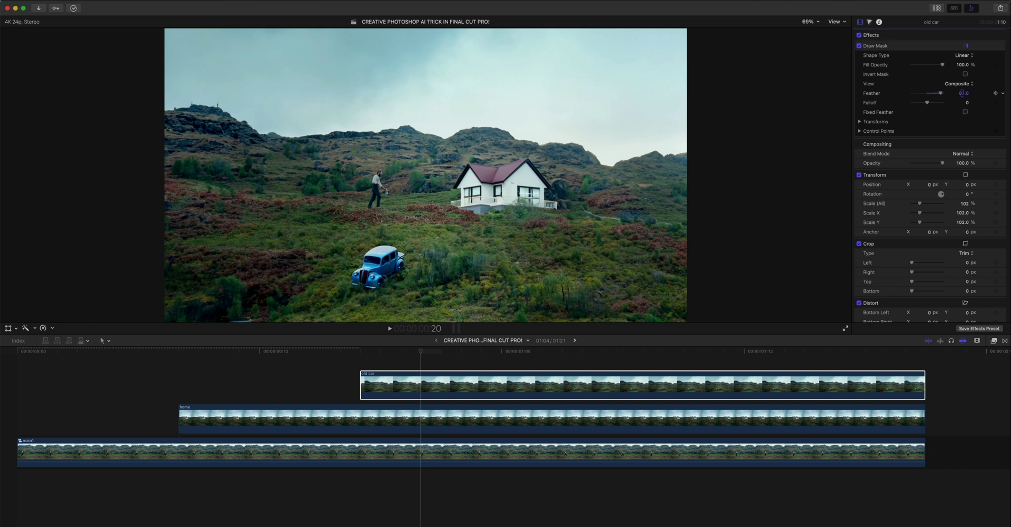
left_click_drag(962, 92, 963, 93)
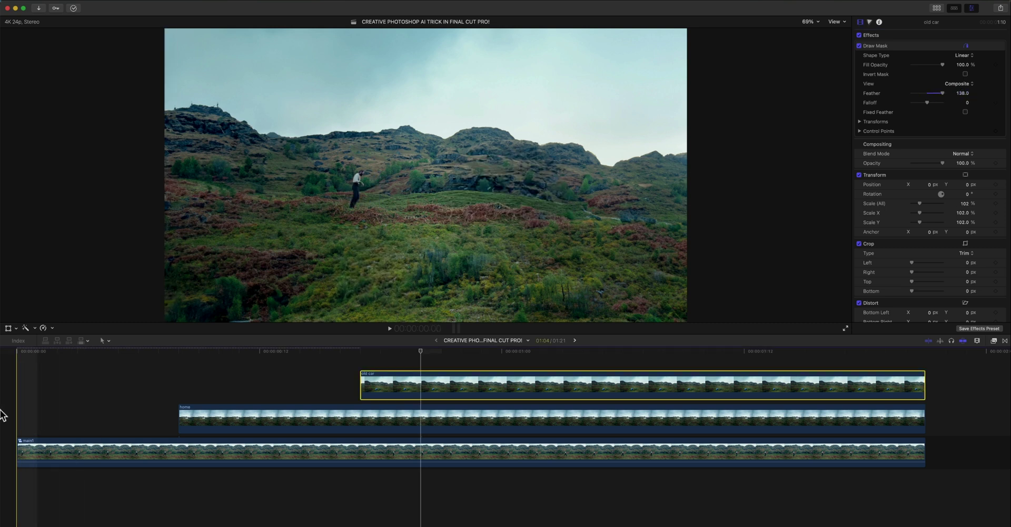
key("space")
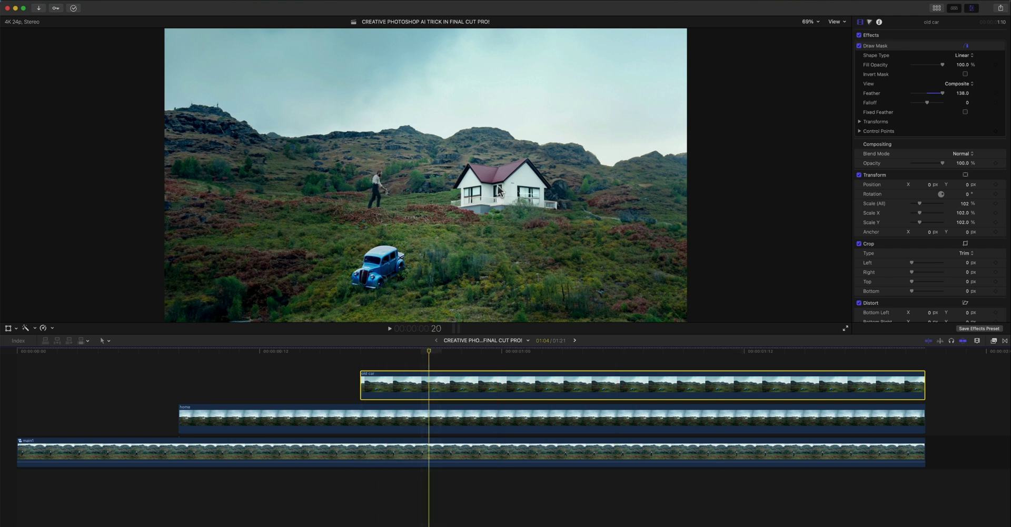
left_click(360, 351)
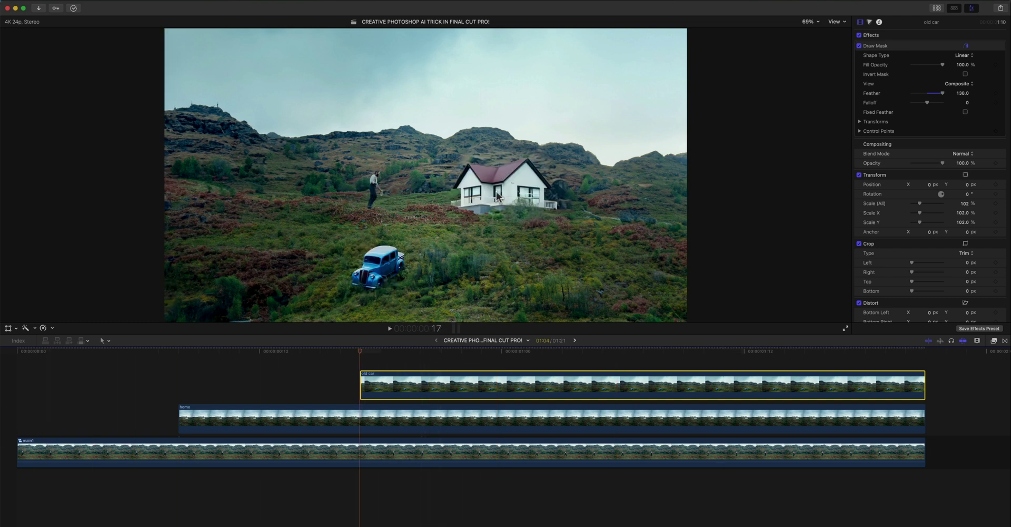
left_click_drag(180, 419, 18, 418)
left_click_drag(365, 383, 2, 388)
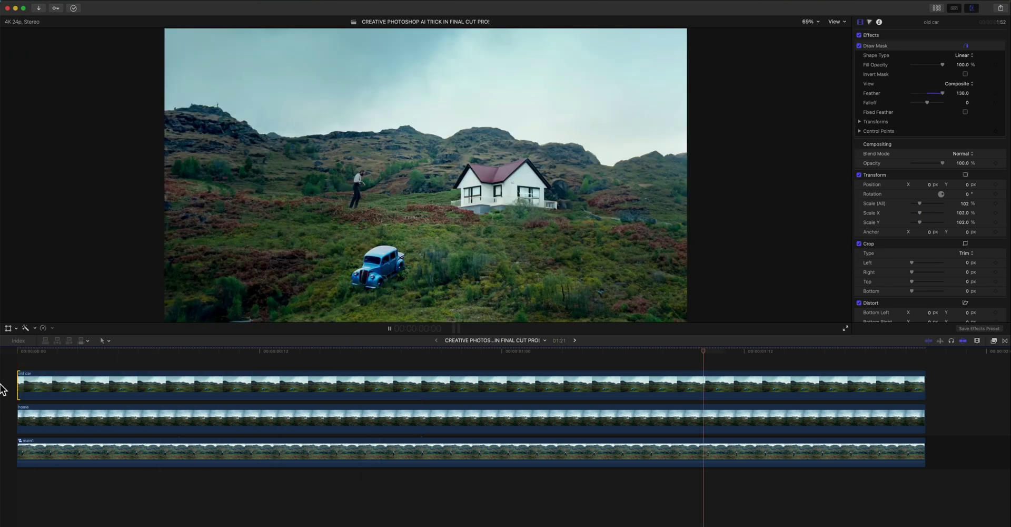
key("super+z")
key("super+z")
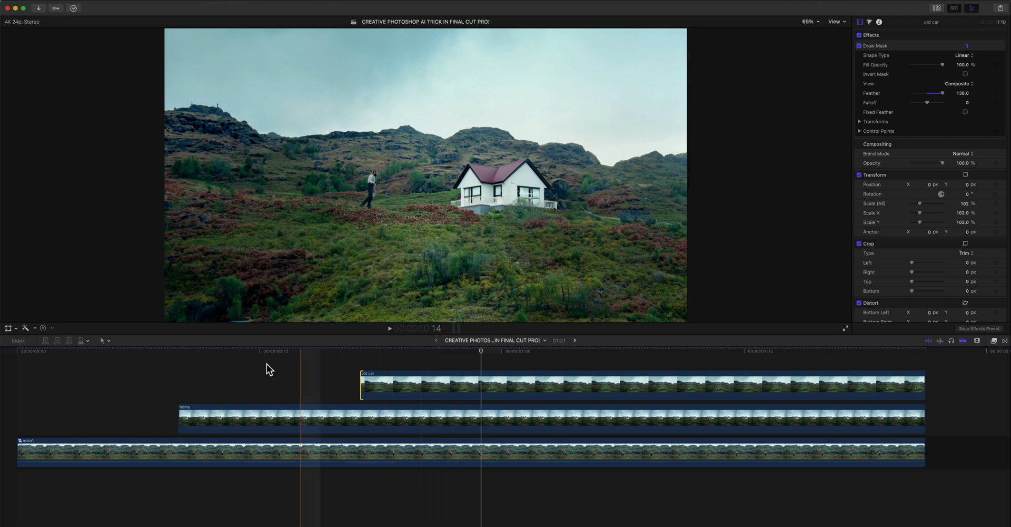
- Select the old car, home and main1 clips and merge them into compound clip 'final 4'
key("super+a")
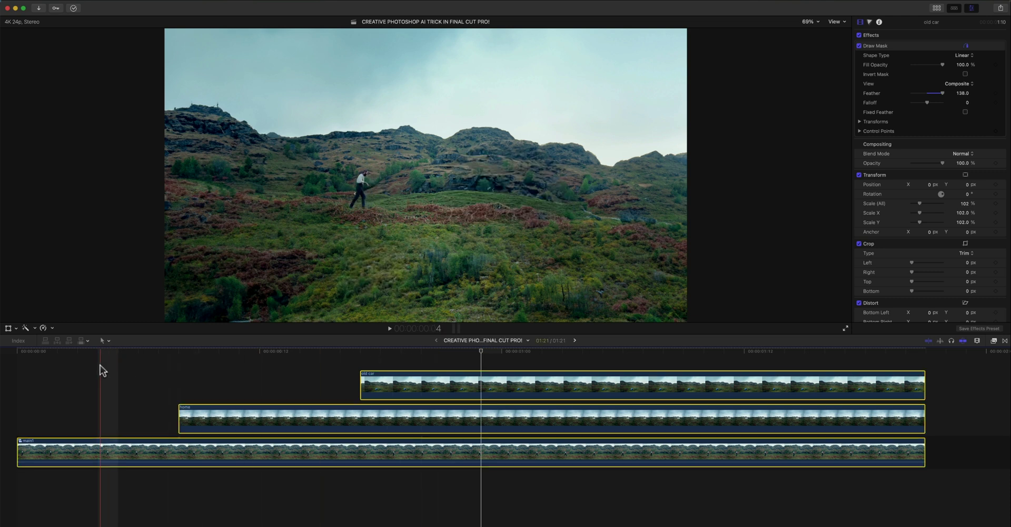
key("alt+g")
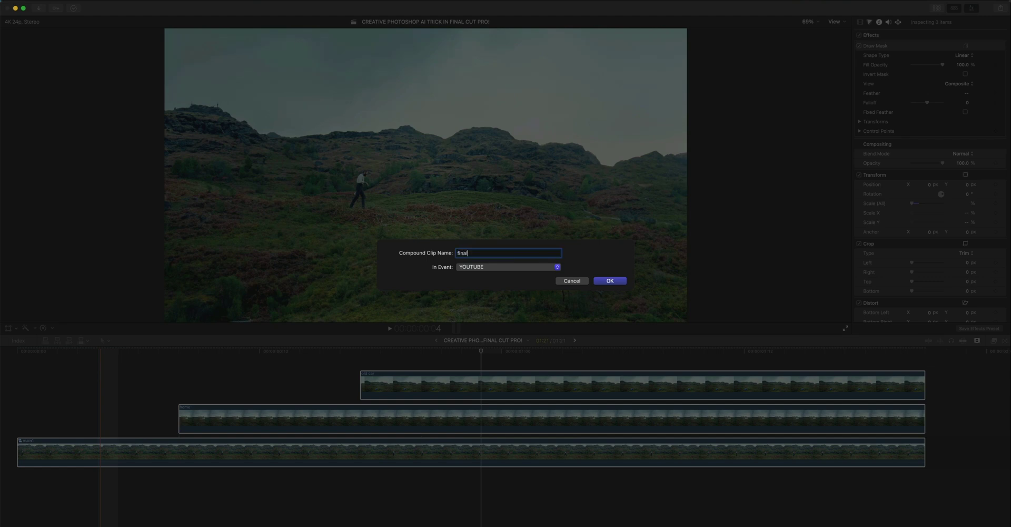
type("final 4")
key("Return")
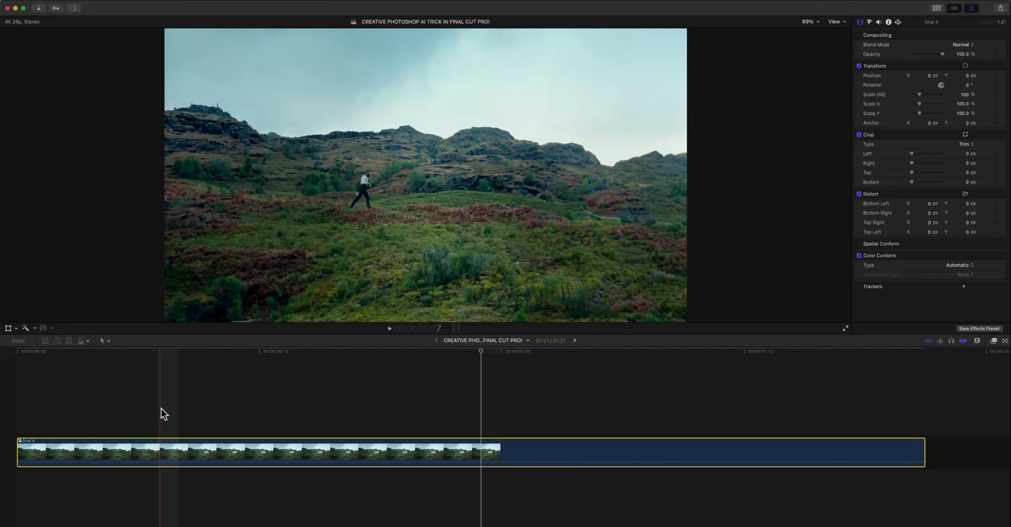
left_click(74, 351)
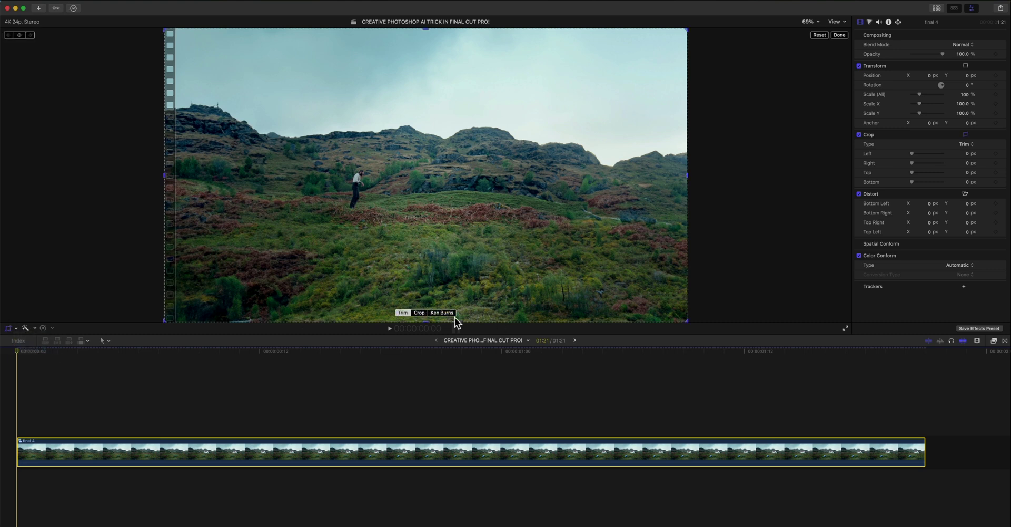
- Apply a Ken Burns crop to final 4, tighten the end framing, and preview the zoom
left_click(445, 313)
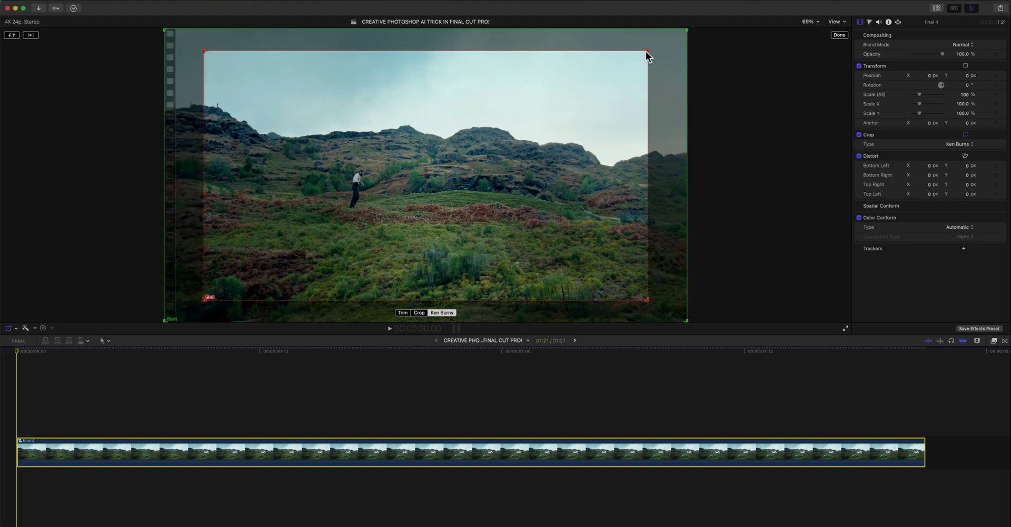
left_click_drag(648, 56, 552, 124)
key("space")
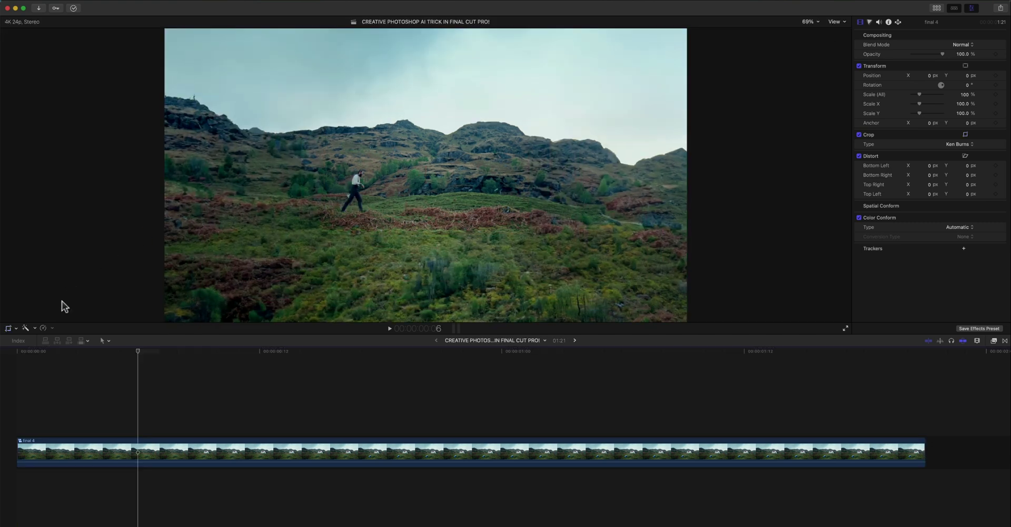
key("space")
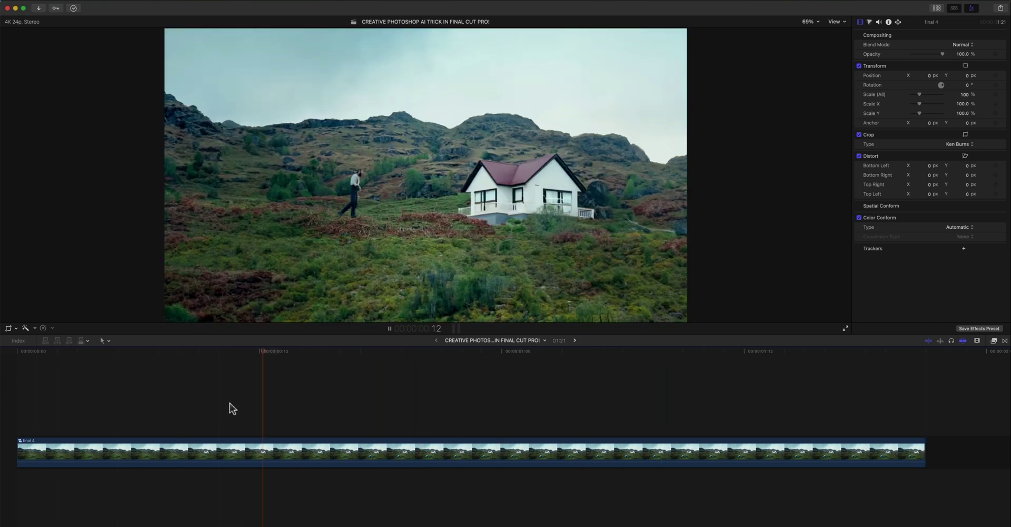
- Open the final 4 compound clip, go back to the project timeline, and play it briefly
double_click(344, 450)
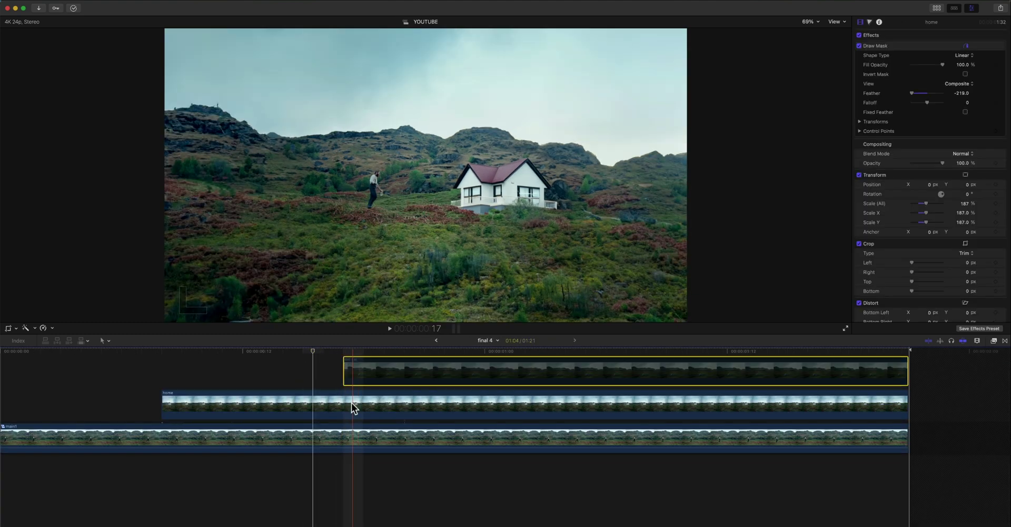
key("super+bracketleft")
key("space")
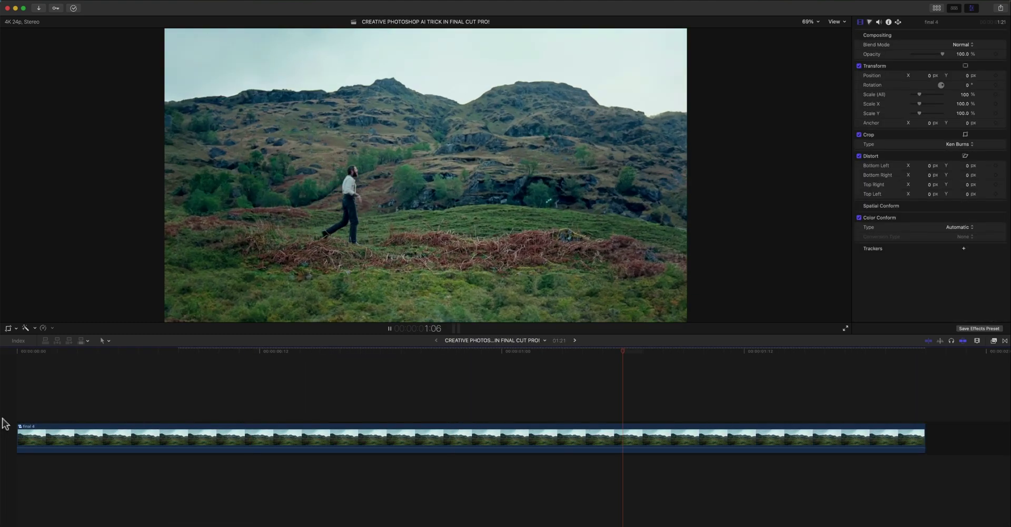
key("space")
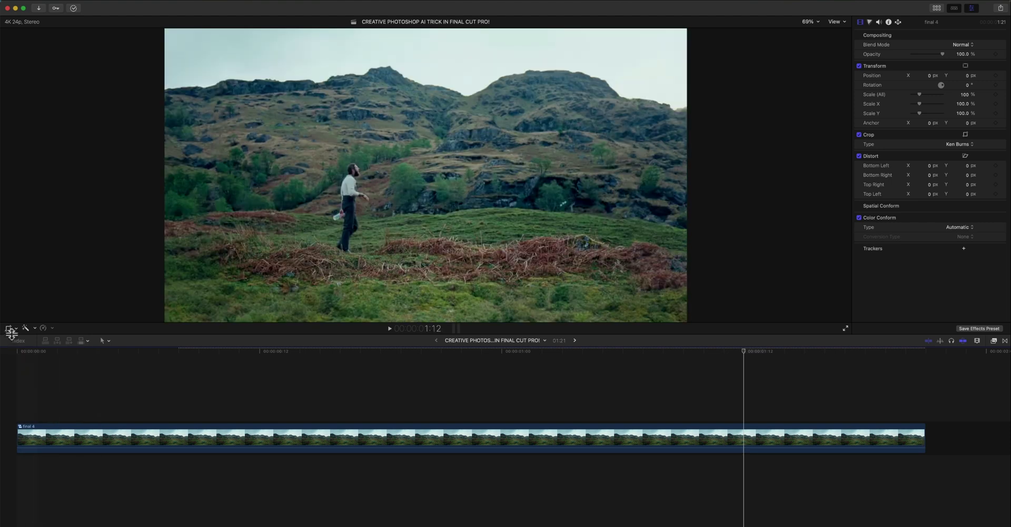
- Set up the Ken Burns crop again, confirm the framing with Done, and play the clip
left_click(10, 330)
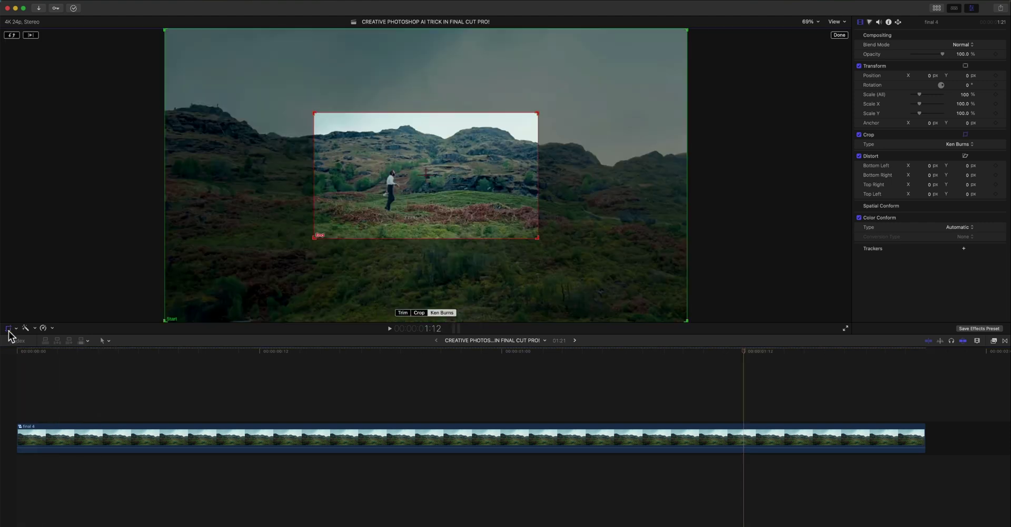
left_click(10, 35)
left_click(843, 35)
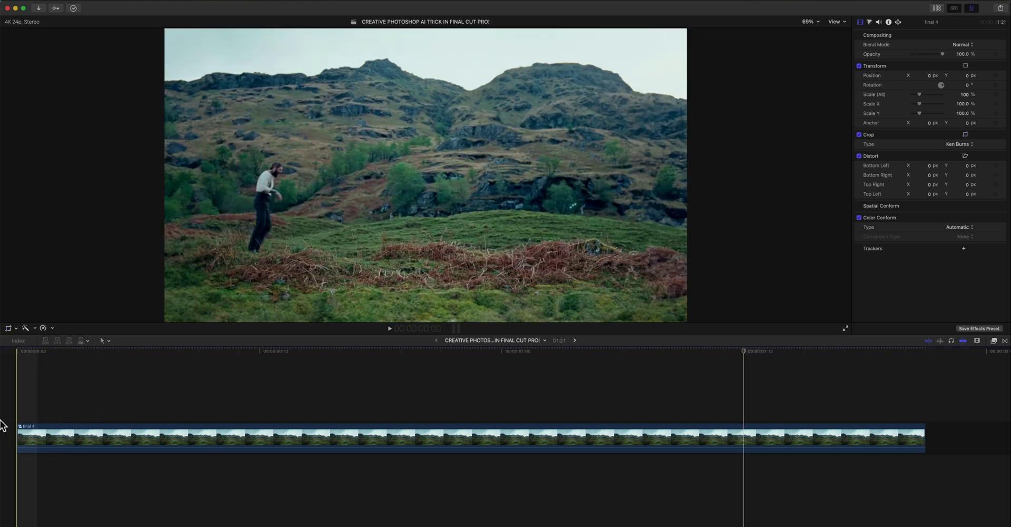
key("space")
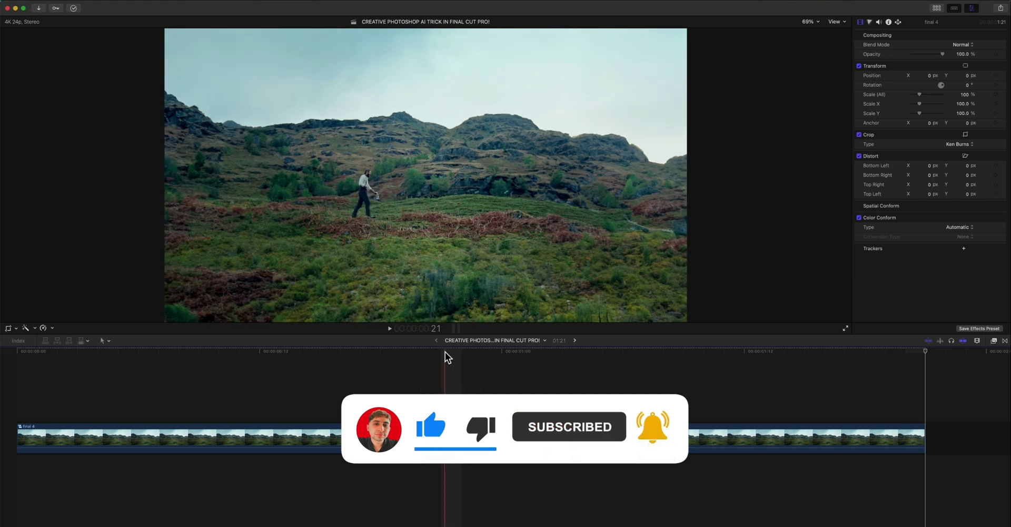
key("super+a")
- Place SCRIBBLE_FILM_LEADER 11 above the final 4 clip and play the overlay
left_click(951, 13)
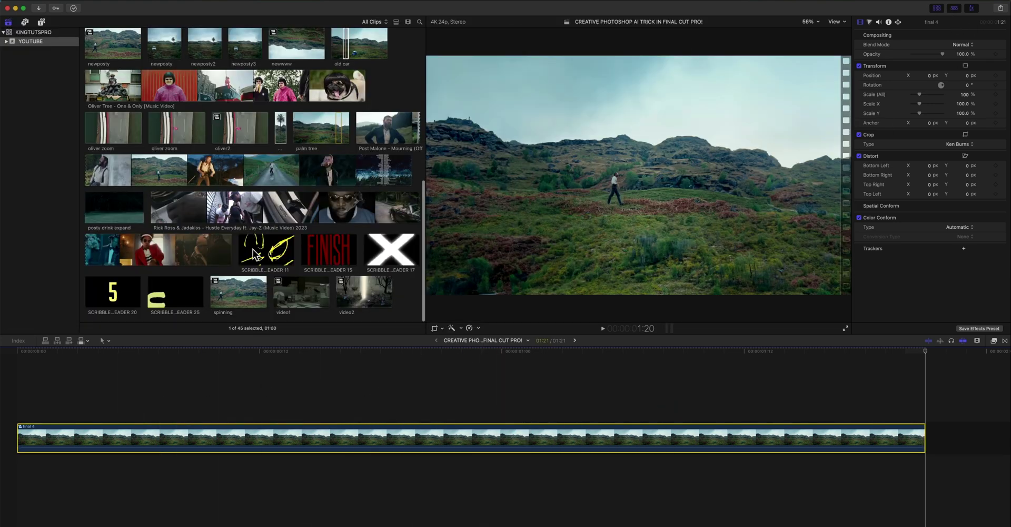
left_click(256, 248)
mouse_move(256, 247)
left_mouse_down()
mouse_move(226, 319)
mouse_move(124, 406)
mouse_move(82, 404)
left_mouse_up()
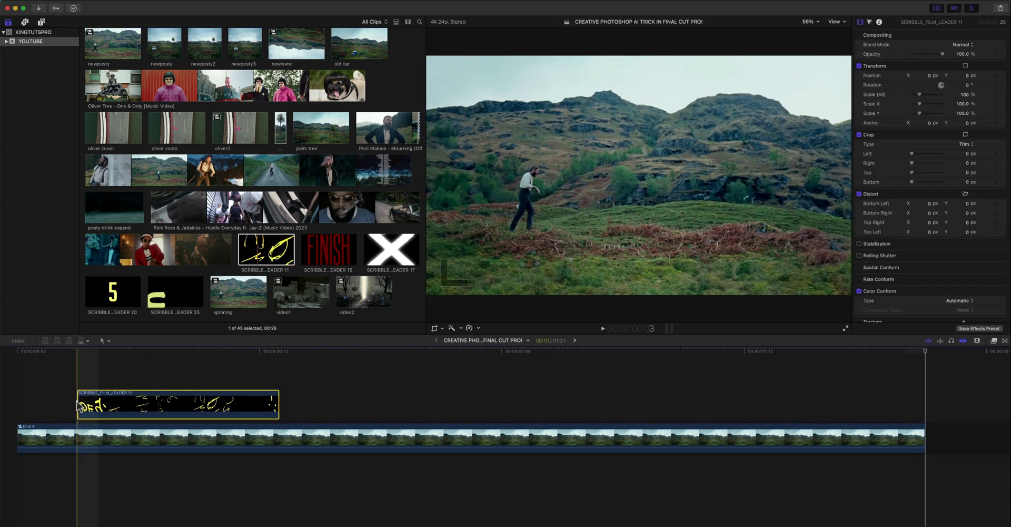
left_click(943, 10)
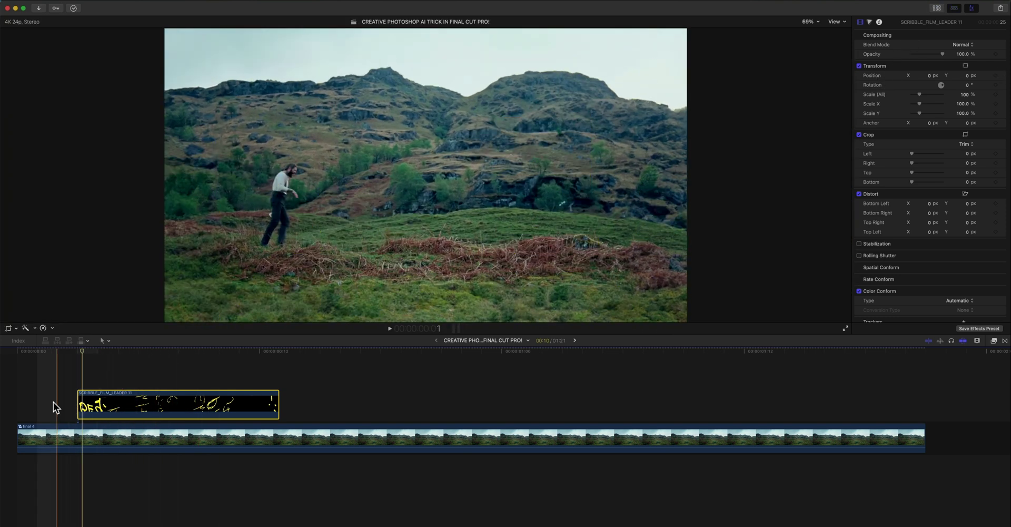
key("space")
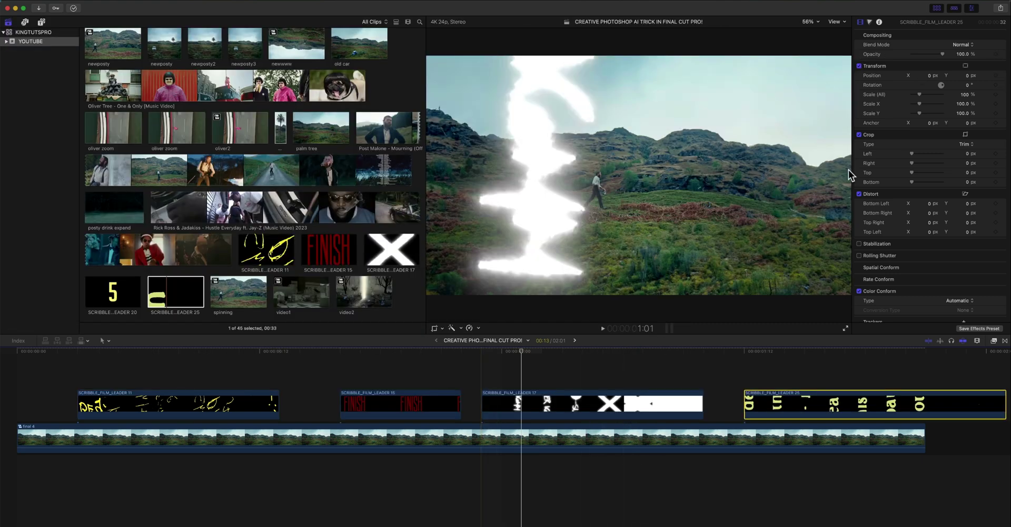
left_click(935, 9)
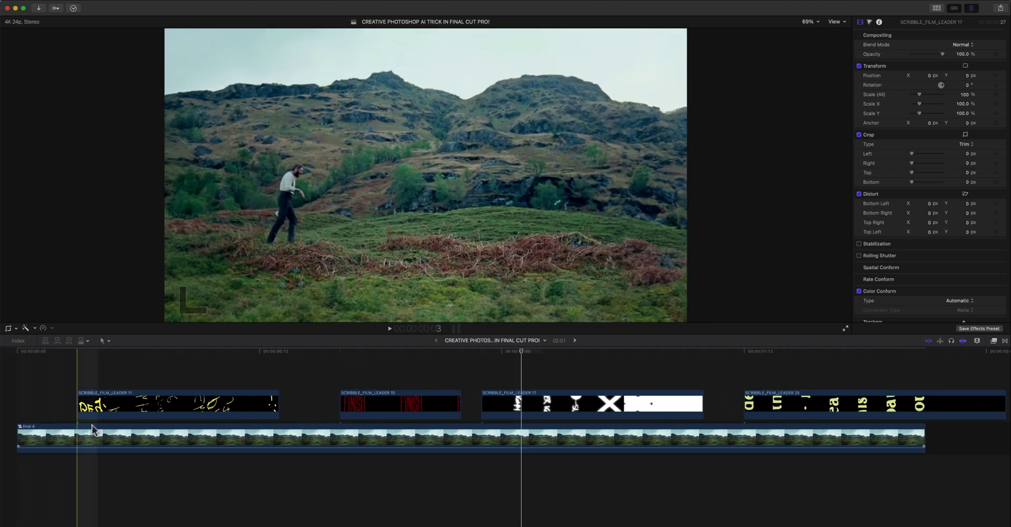
- Rearrange scribble leaders 11, 15, 17 and 25 along the timeline and play from the start
left_click_drag(179, 404, 136, 403)
left_click_drag(359, 402, 327, 397)
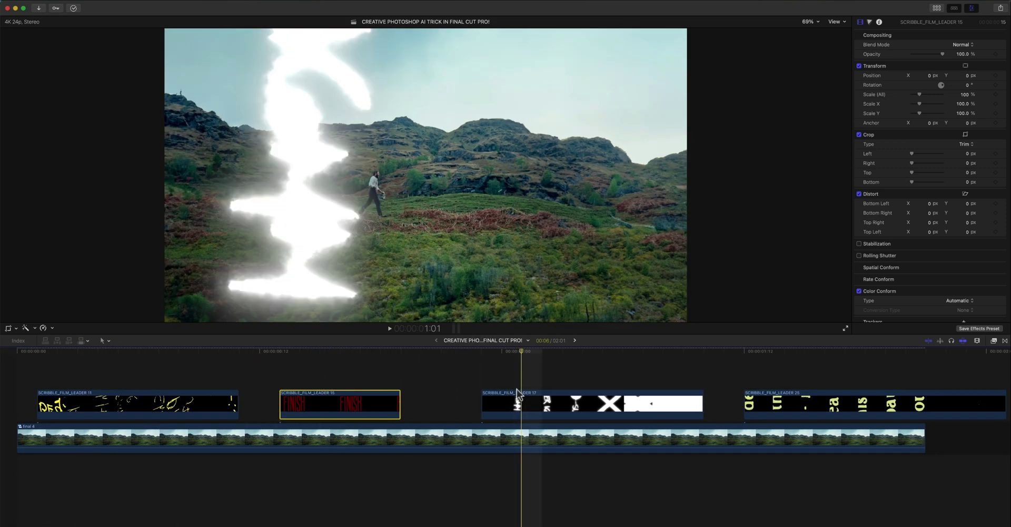
left_click_drag(517, 392, 478, 395)
left_click(772, 406)
left_click_drag(772, 406, 307, 386)
left_click_drag(582, 428, 824, 428)
key("space")
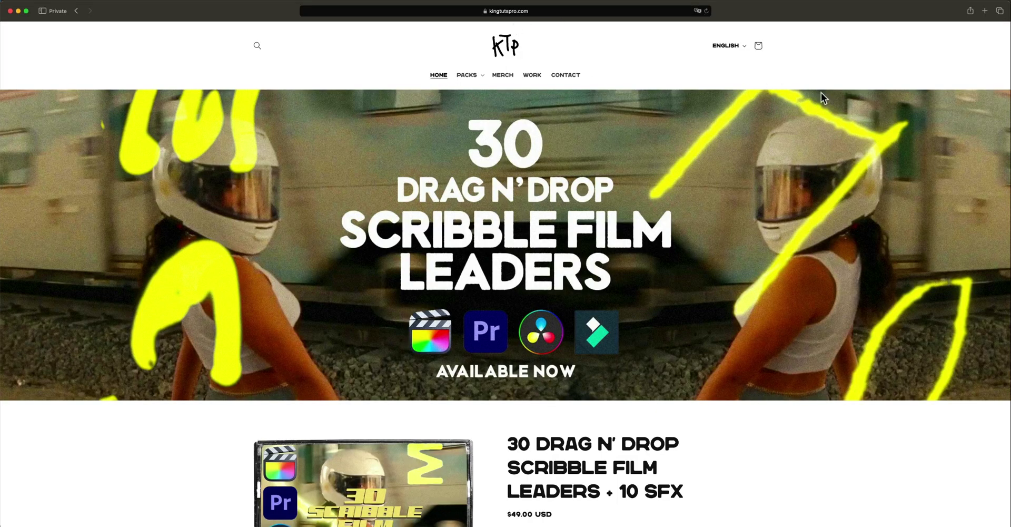
- Browse the kingtutspro.com home page and go to the View All collection of packs
scroll(865, 124, "down", 3)
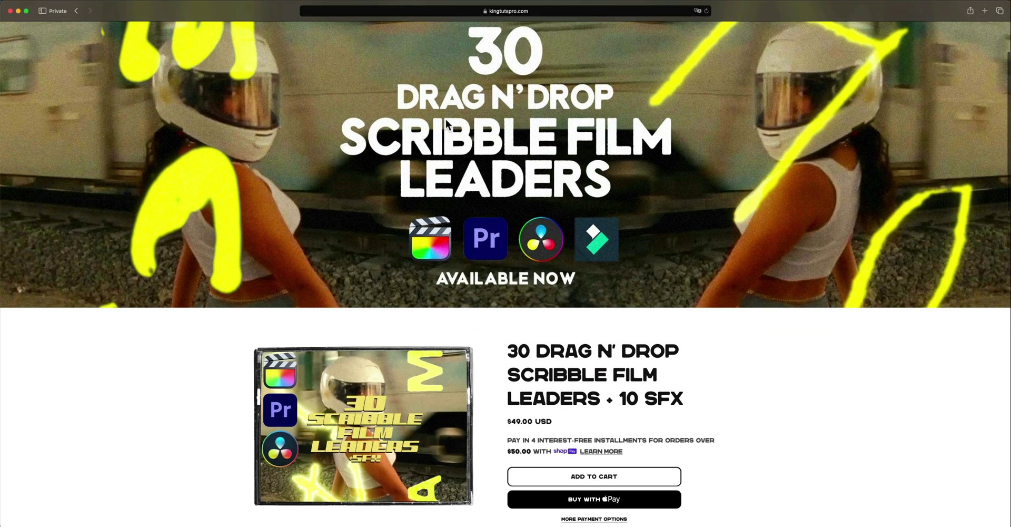
scroll(481, 128, "up", 1)
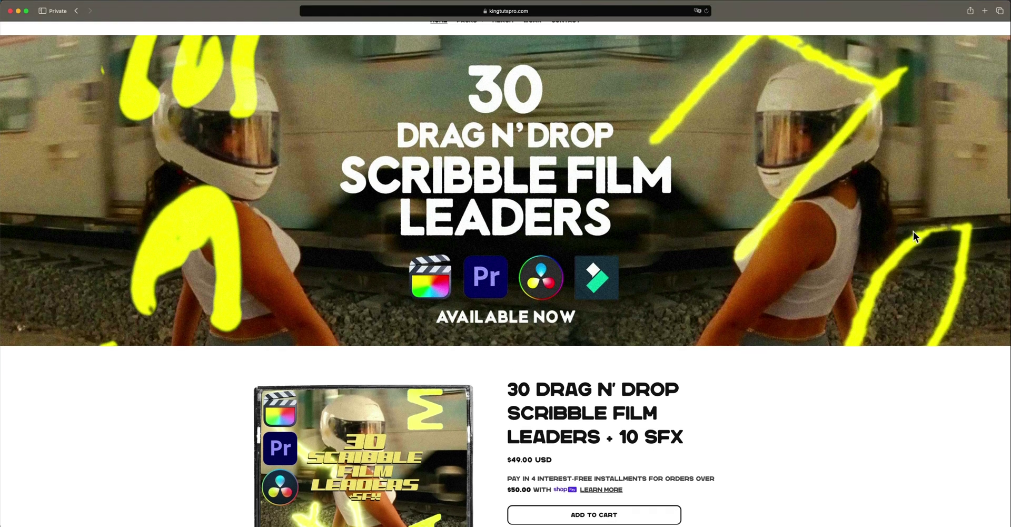
scroll(776, 226, "down", 4)
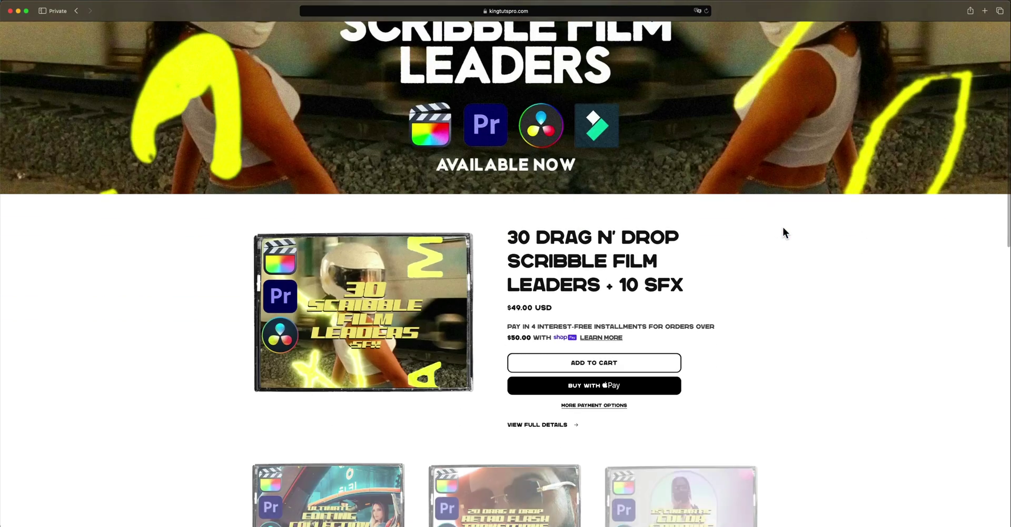
scroll(782, 231, "down", 1)
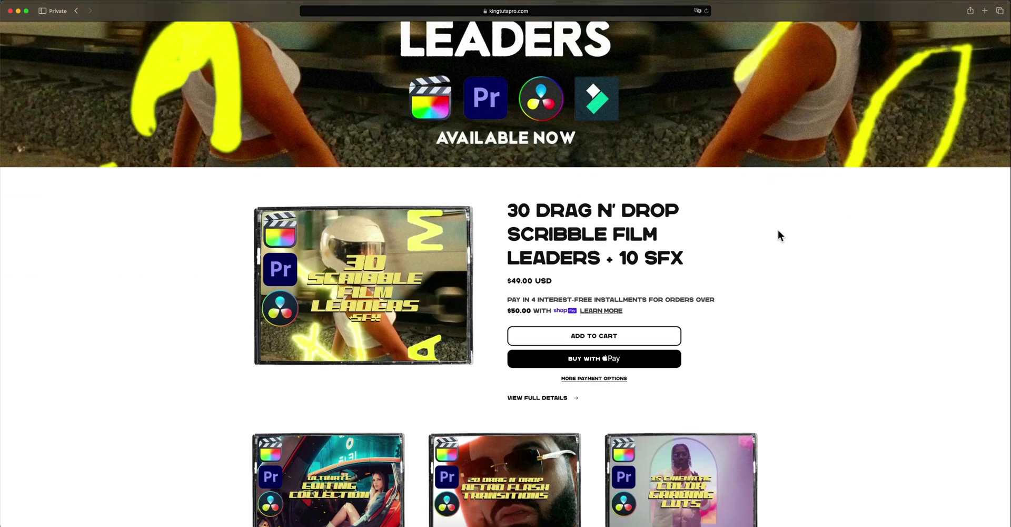
scroll(777, 231, "down", 3)
scroll(777, 231, "down", 5)
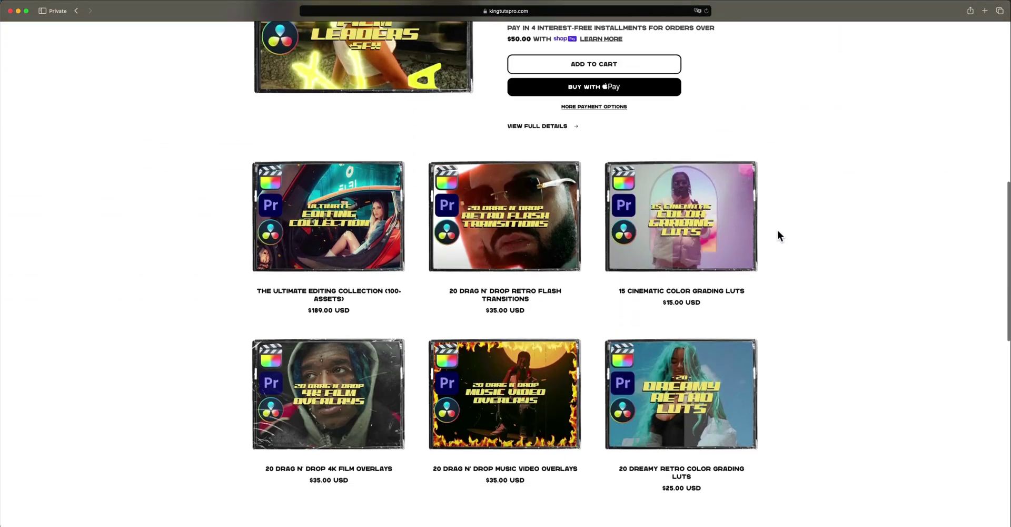
scroll(785, 235, "down", 8)
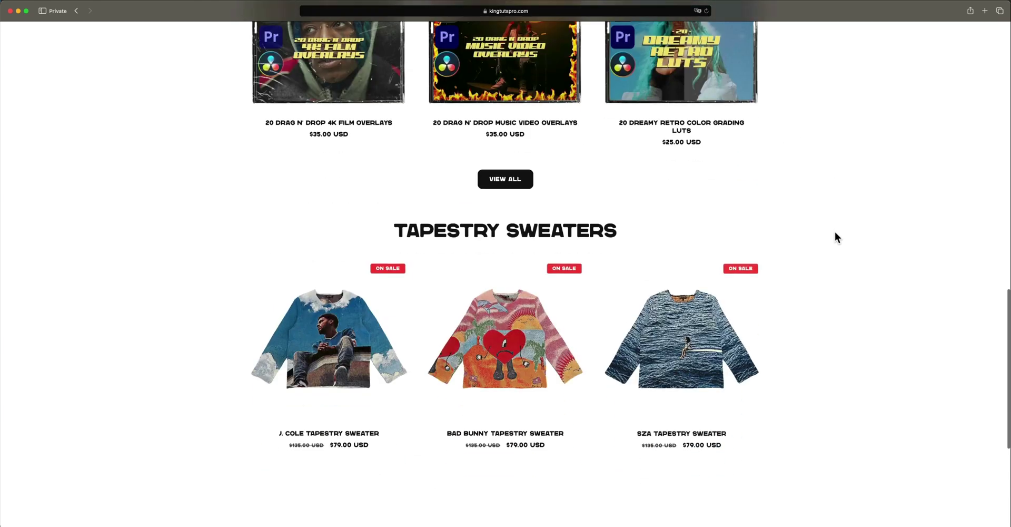
scroll(835, 232, "down", 2)
scroll(835, 232, "up", 2)
left_click(505, 169)
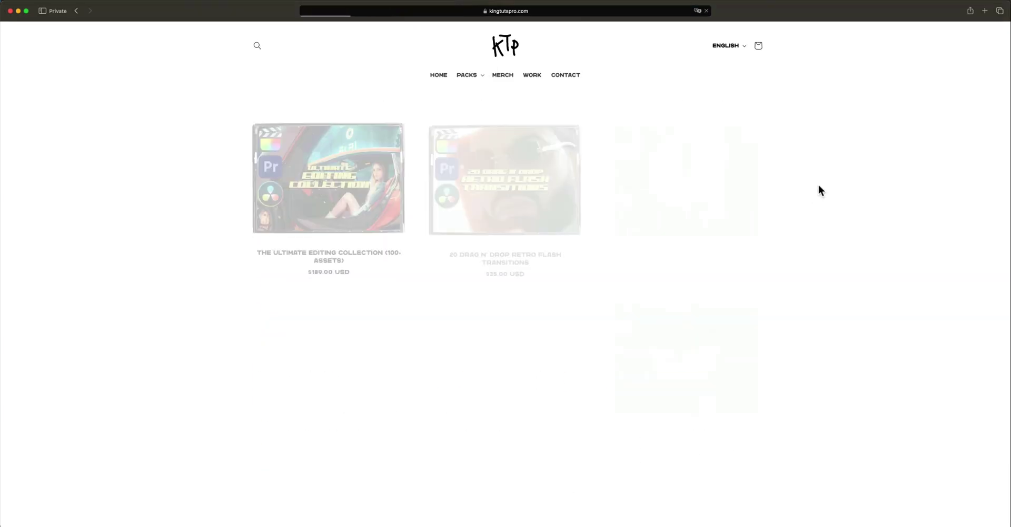
- Find and open the 30 Drag N' Drop Scribble Film Leaders product page
scroll(819, 187, "down", 5)
scroll(823, 190, "down", 12)
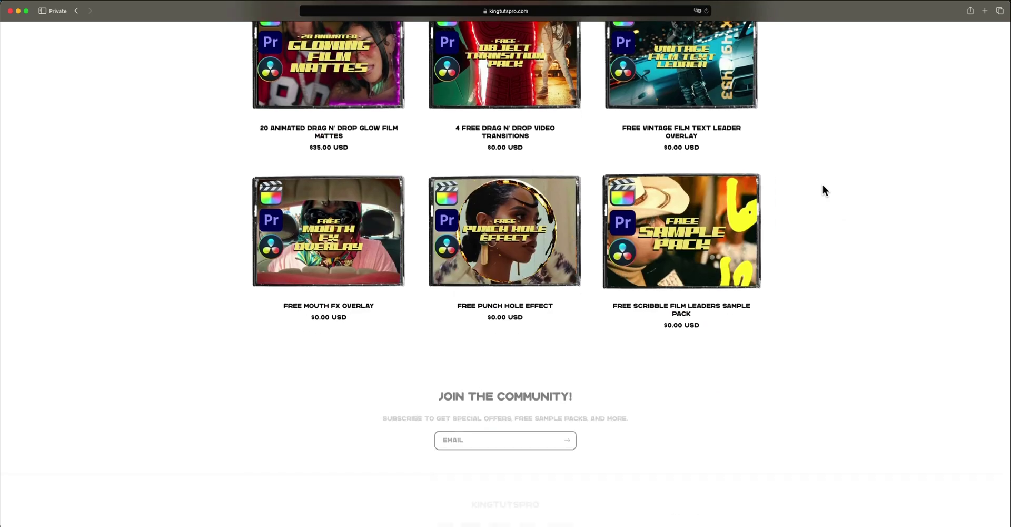
scroll(824, 190, "up", 2)
scroll(823, 184, "up", 12)
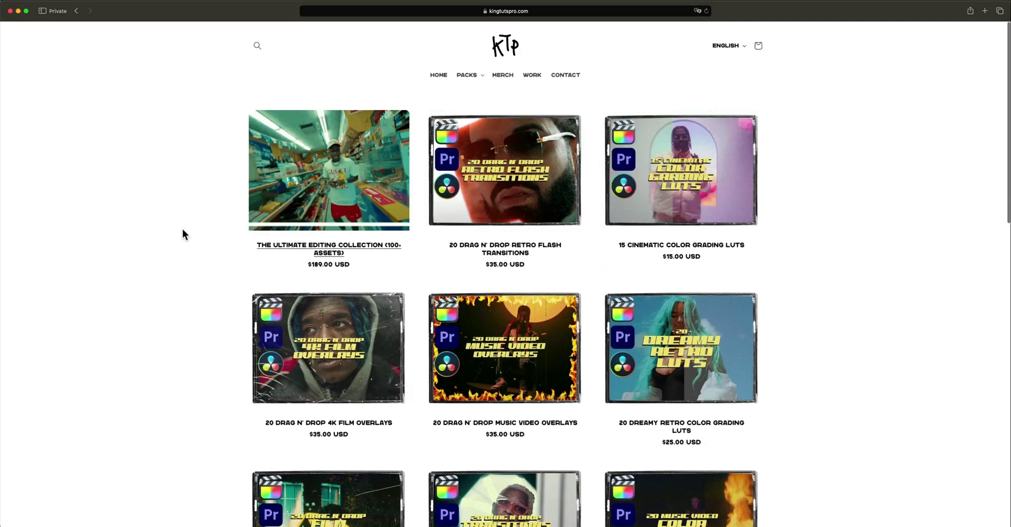
scroll(132, 226, "down", 8)
scroll(158, 237, "down", 5)
left_click(352, 189)
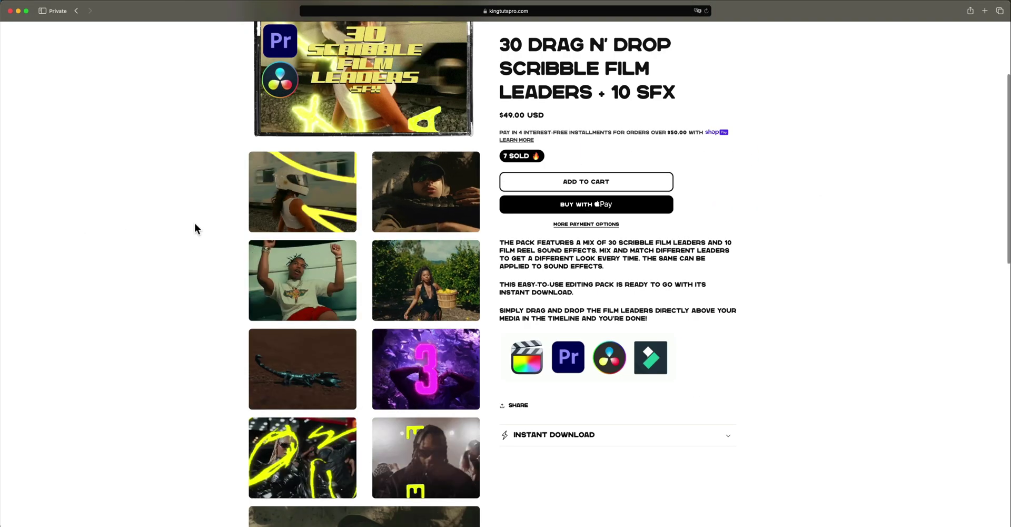
- Play the product's preview video, then pause it
scroll(193, 223, "down", 5)
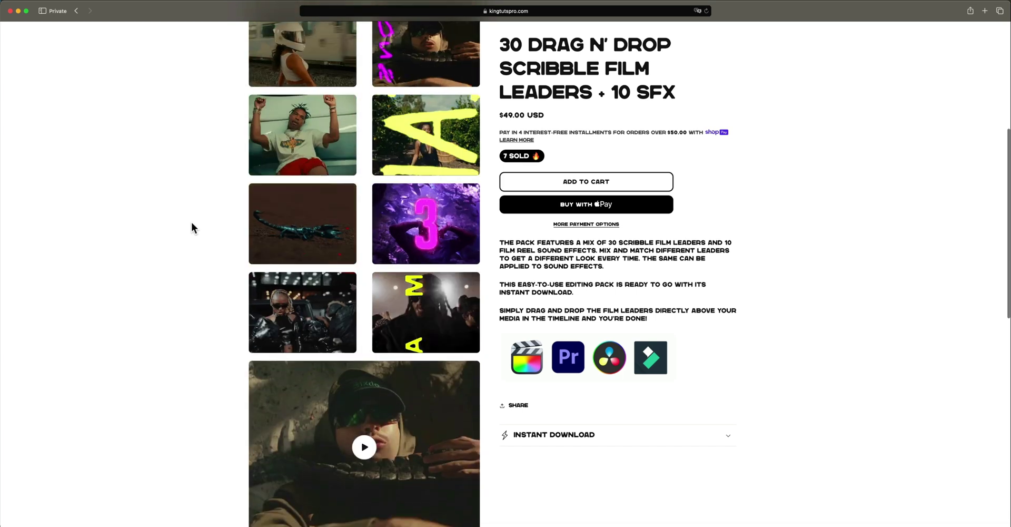
scroll(192, 222, "down", 5)
left_click(361, 259)
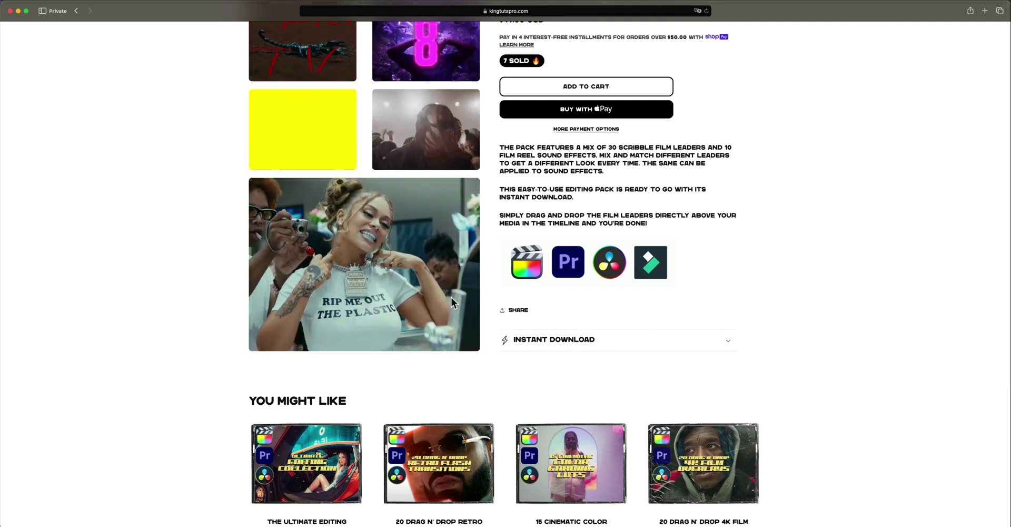
left_click(429, 288)
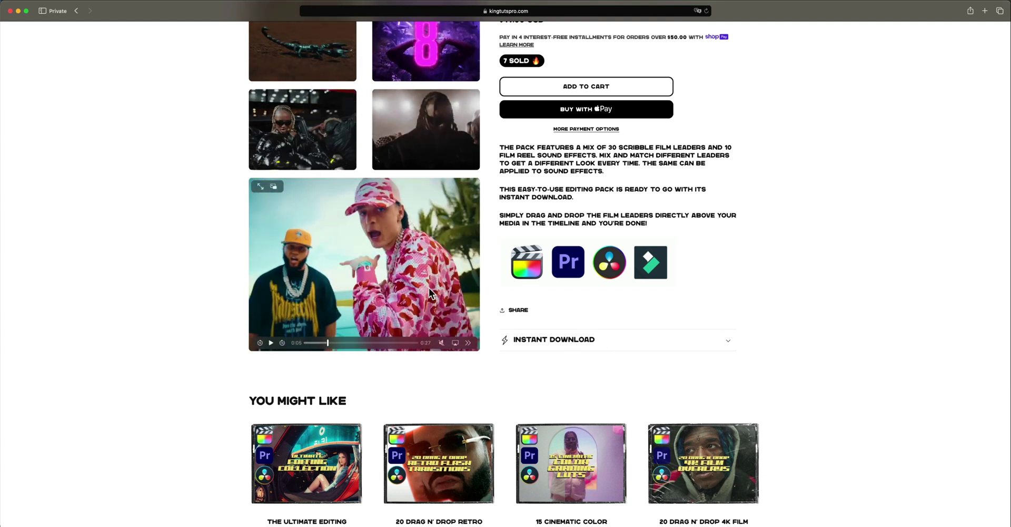